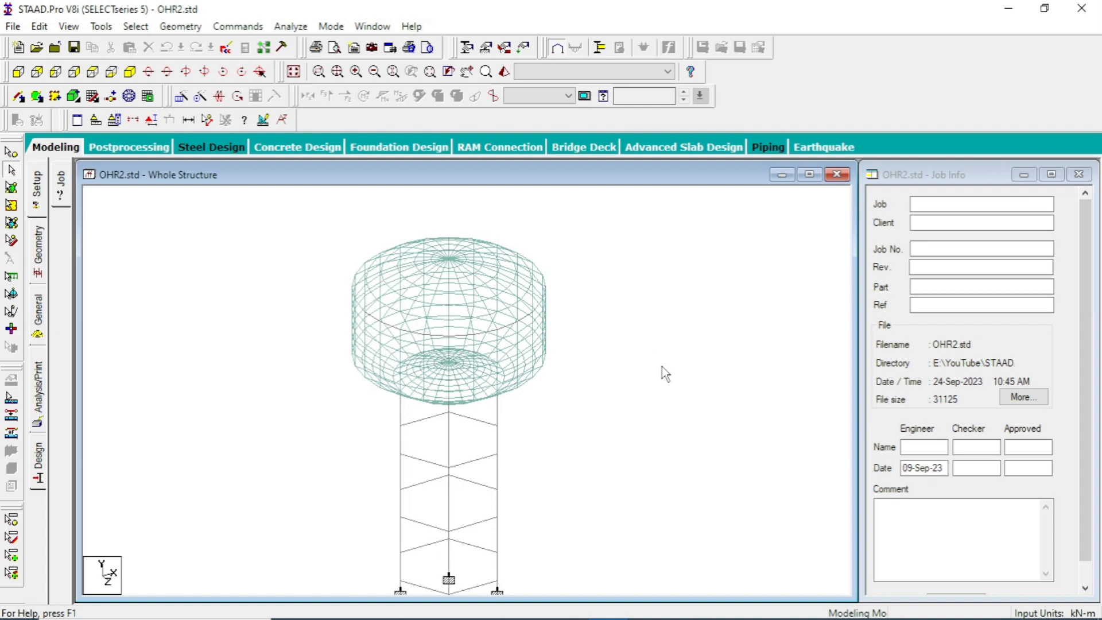
# - Switch to the OHR DRWAING.pdf drawing in Foxit PDF Editor and examine the staircase column beside the hexagonal plan
pyautogui.hotkey('alt', 'Tab')
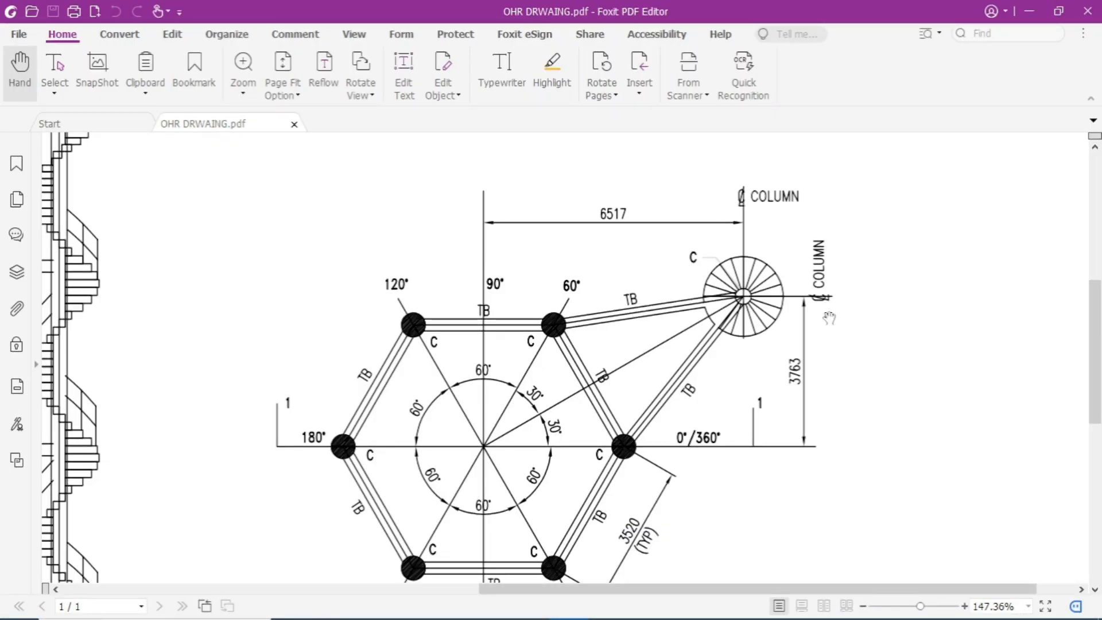
pyautogui.moveTo(522, 395); pyautogui.dragTo(810, 376)
pyautogui.moveTo(552, 227); pyautogui.dragTo(706, 293)
pyautogui.moveTo(668, 258); pyautogui.dragTo(700, 368)
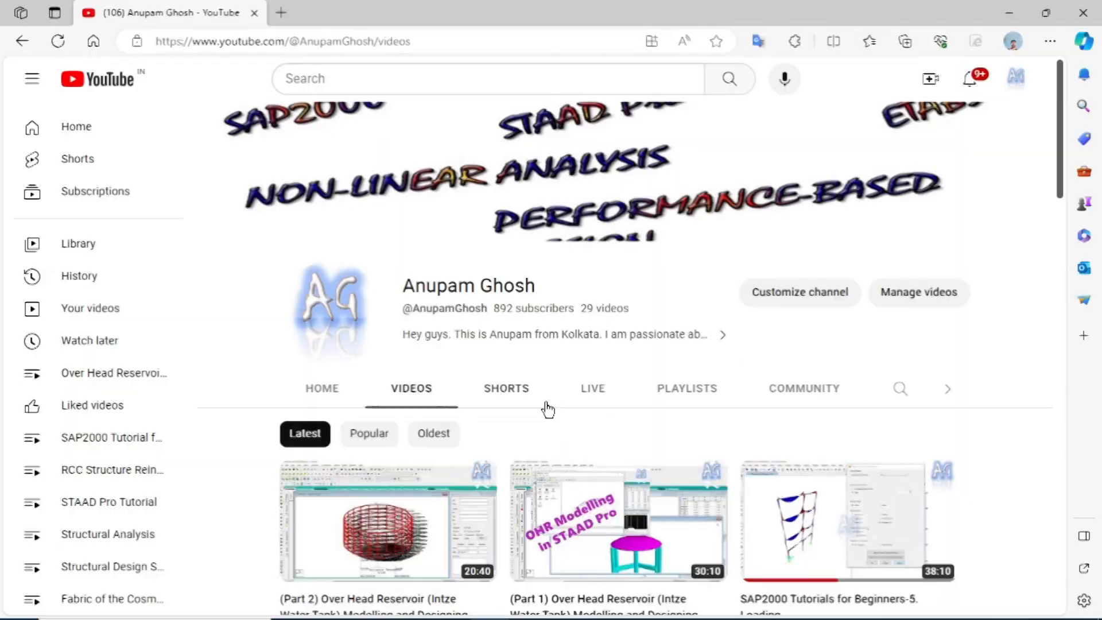
# - Browse the list of uploaded videos on the YouTube channel page
pyautogui.scroll(-5, 547, 408)
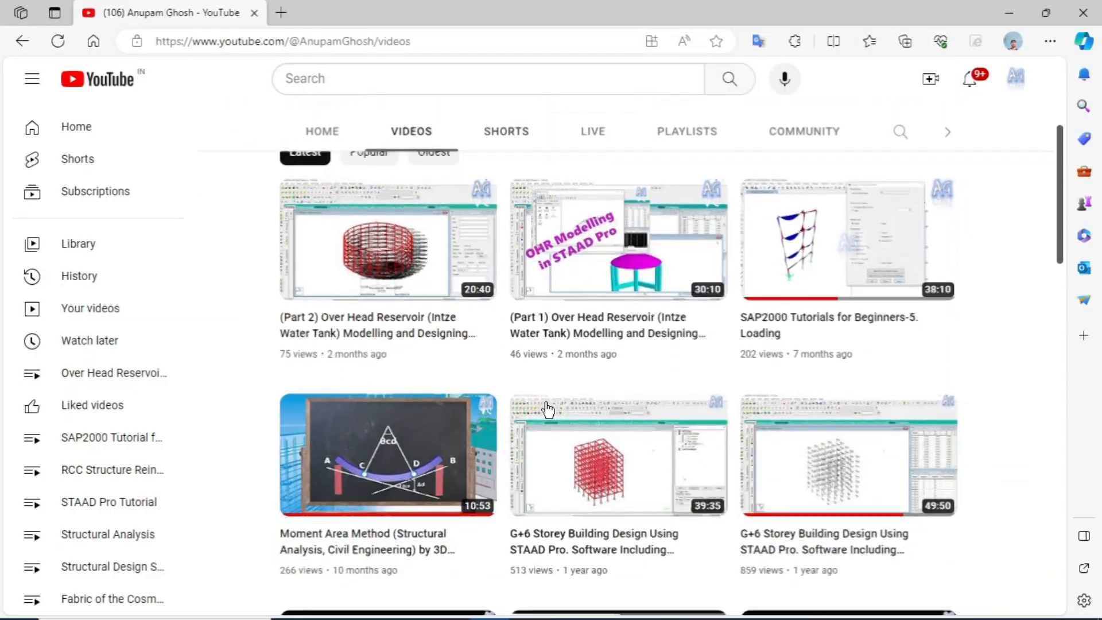
pyautogui.scroll(-8, 546, 408)
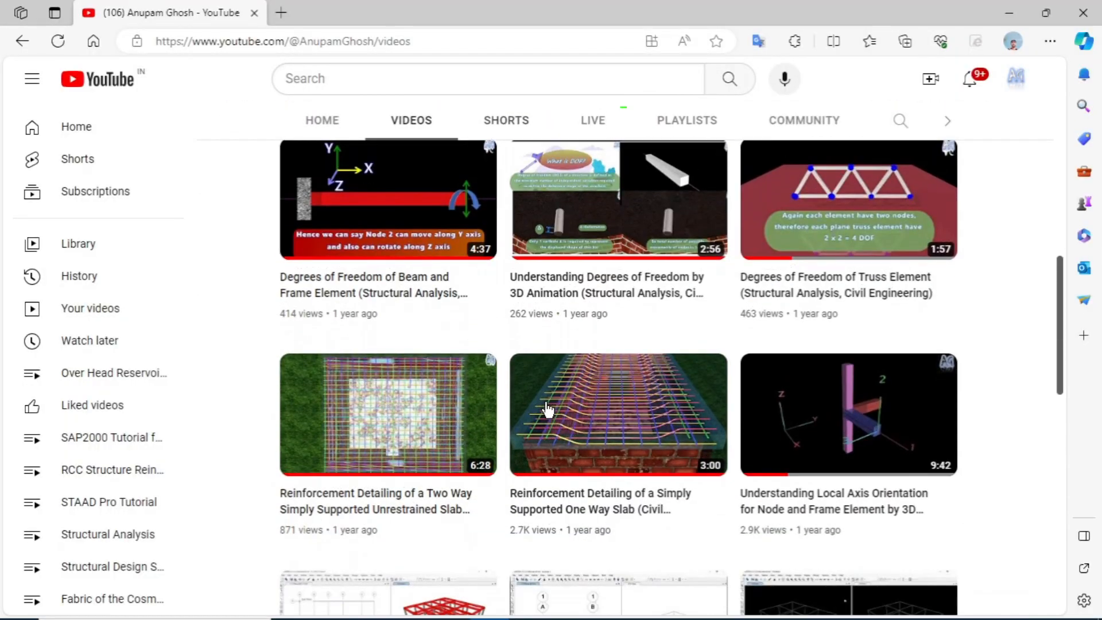
pyautogui.scroll(-9, 547, 408)
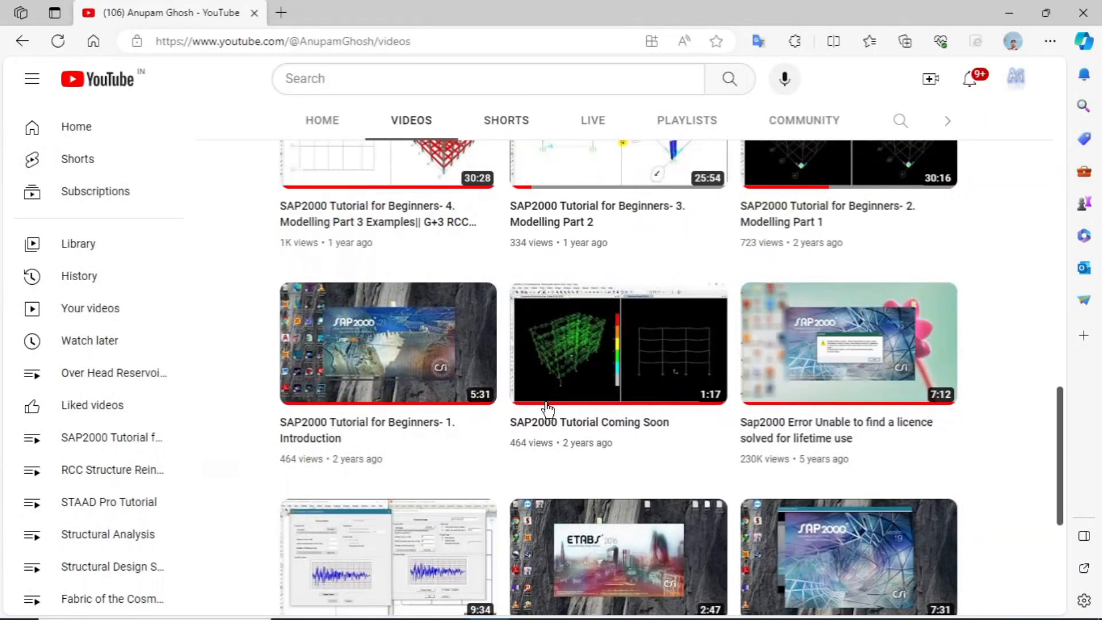
pyautogui.scroll(-3, 547, 409)
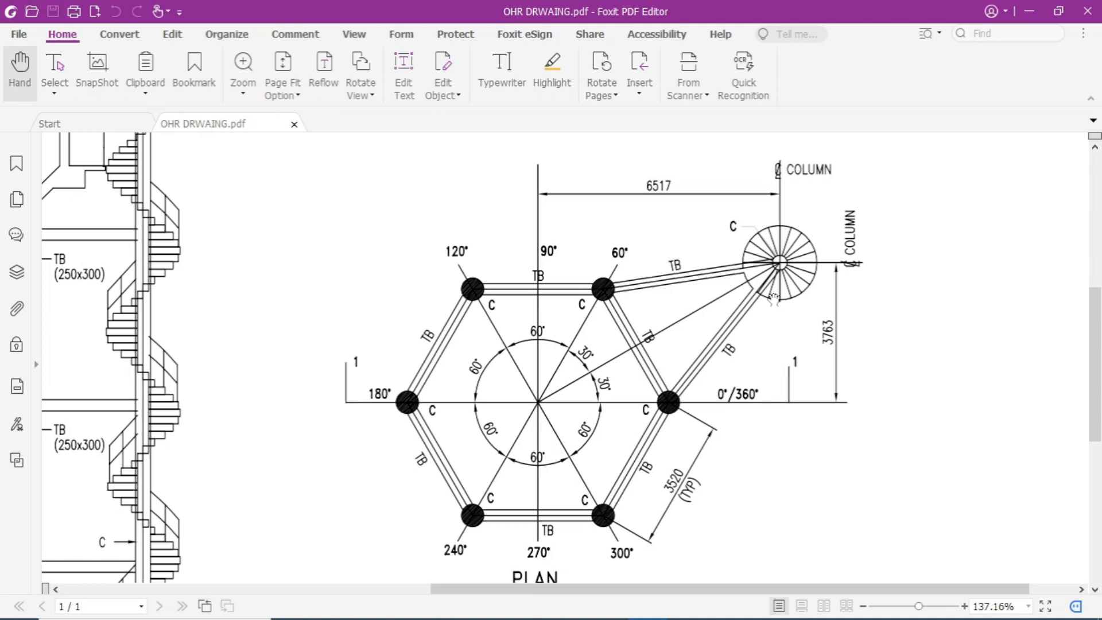
# - Examine the spiral staircase column from tank top to base in the section, its tie beams, and its position in the plan
pyautogui.moveTo(208, 148)
pyautogui.mouseDown()
pyautogui.moveTo(253, 156)
pyautogui.moveTo(276, 324)
pyautogui.mouseUp()
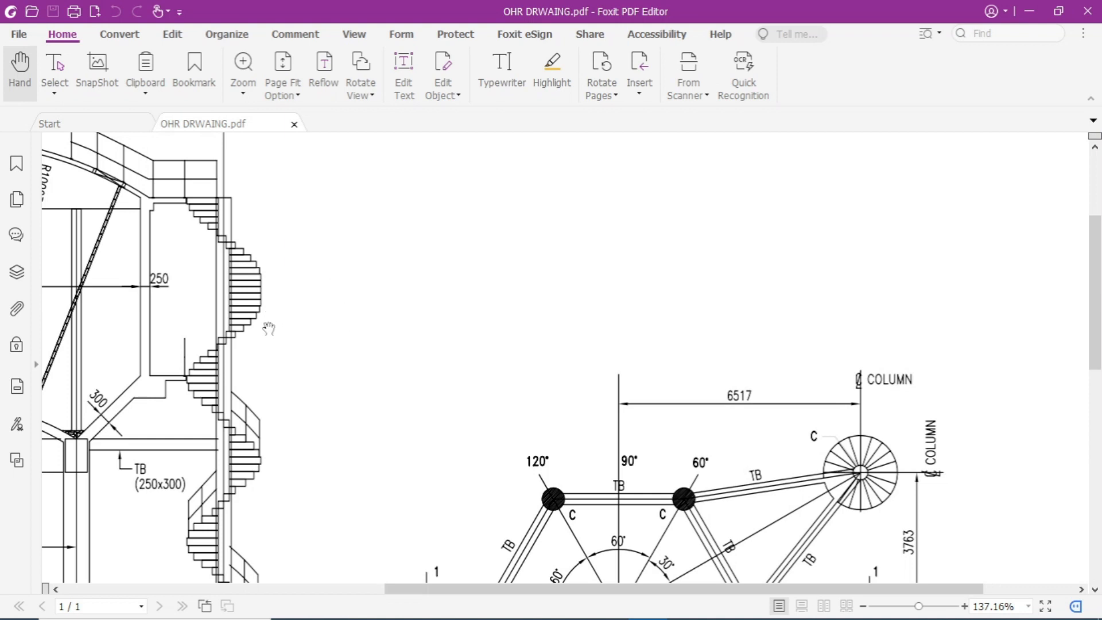
pyautogui.moveTo(287, 281); pyautogui.dragTo(291, 272)
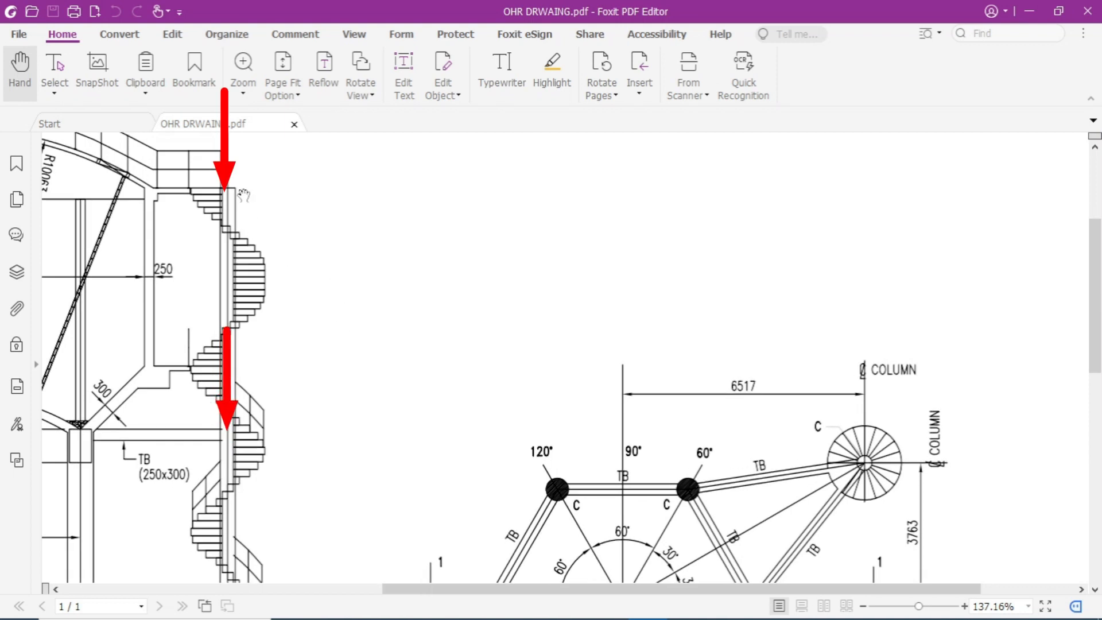
pyautogui.moveTo(219, 369)
pyautogui.mouseDown()
pyautogui.moveTo(228, 310)
pyautogui.moveTo(246, 304)
pyautogui.mouseUp()
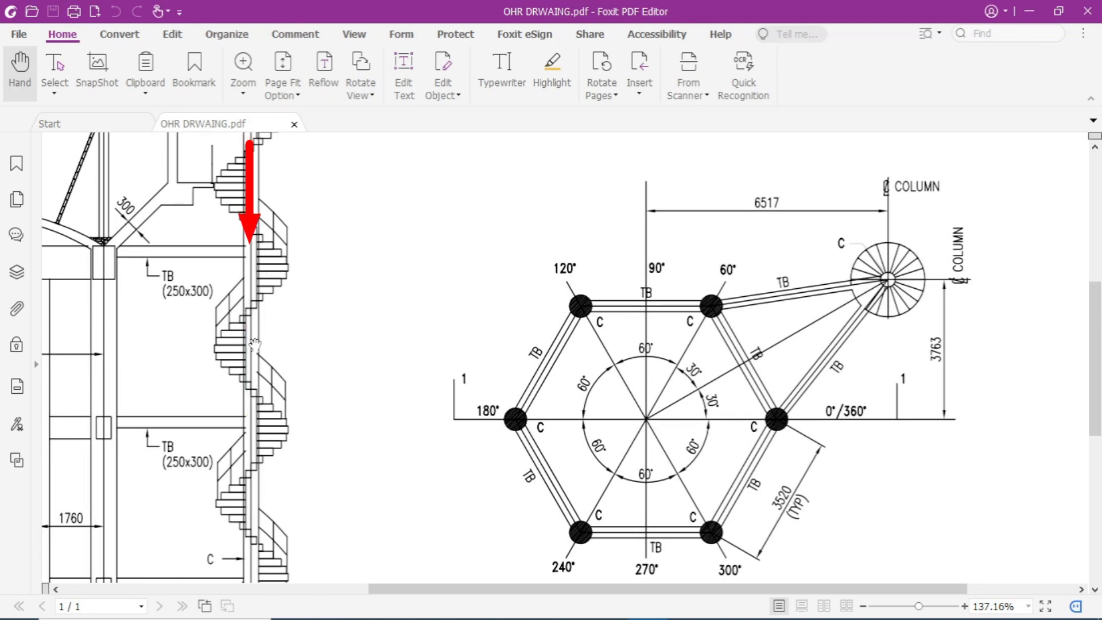
pyautogui.moveTo(254, 344); pyautogui.dragTo(268, 290)
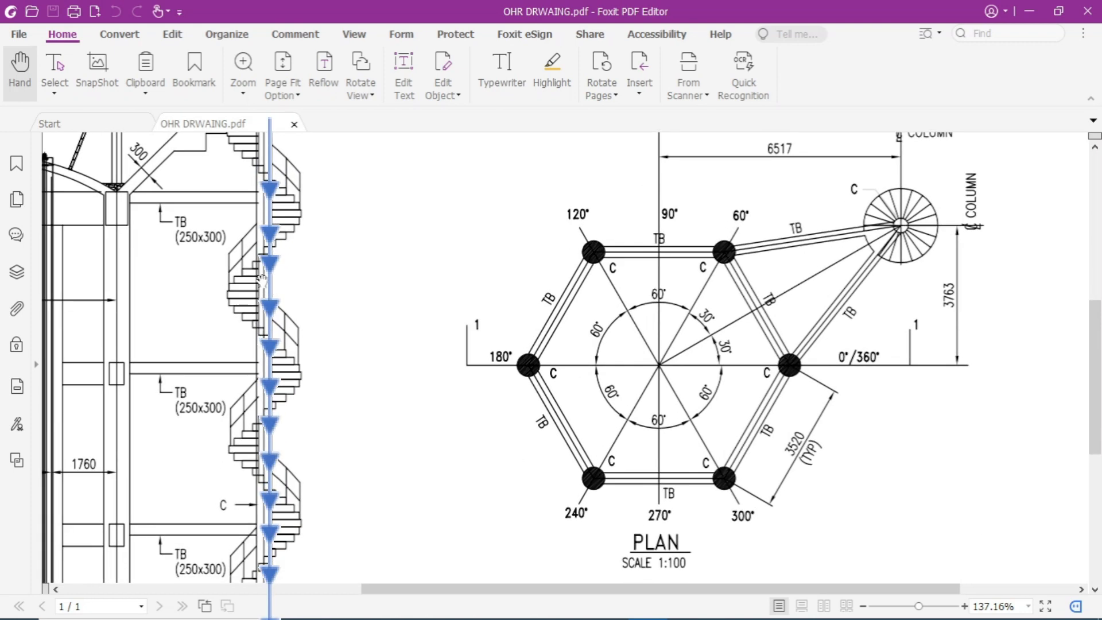
pyautogui.scroll(-3, 258, 298)
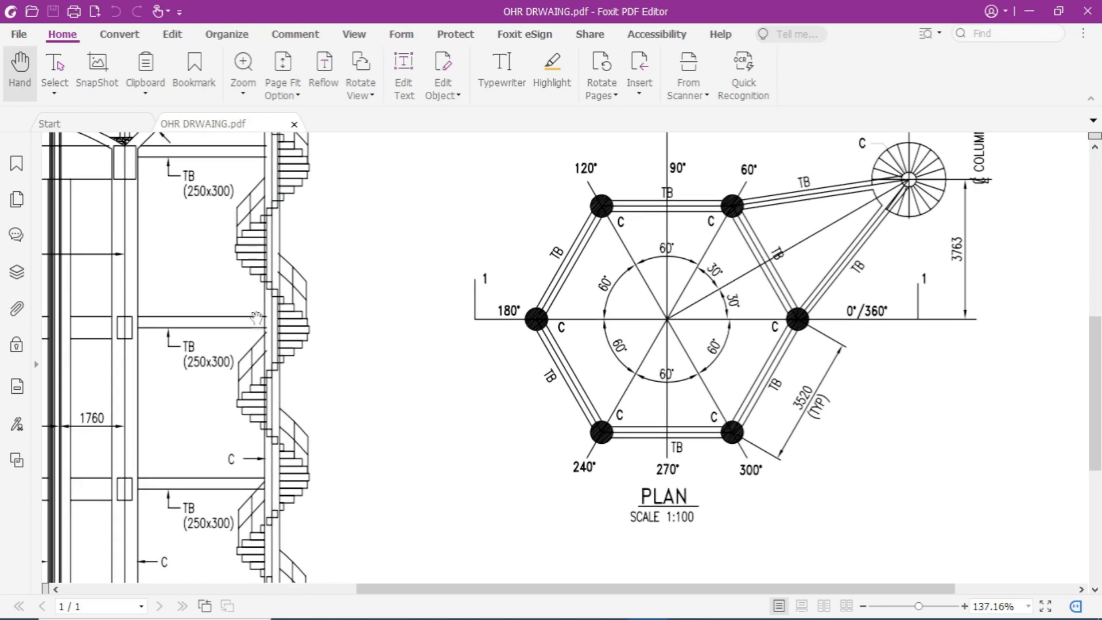
pyautogui.scroll(-1, 255, 313)
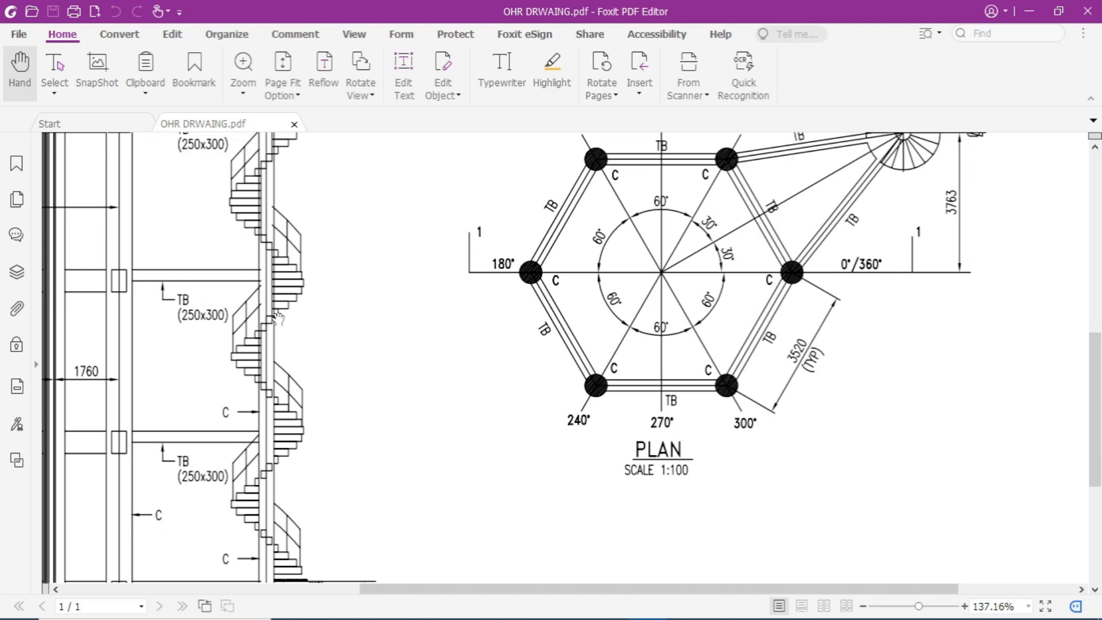
pyautogui.scroll(5, 326, 316)
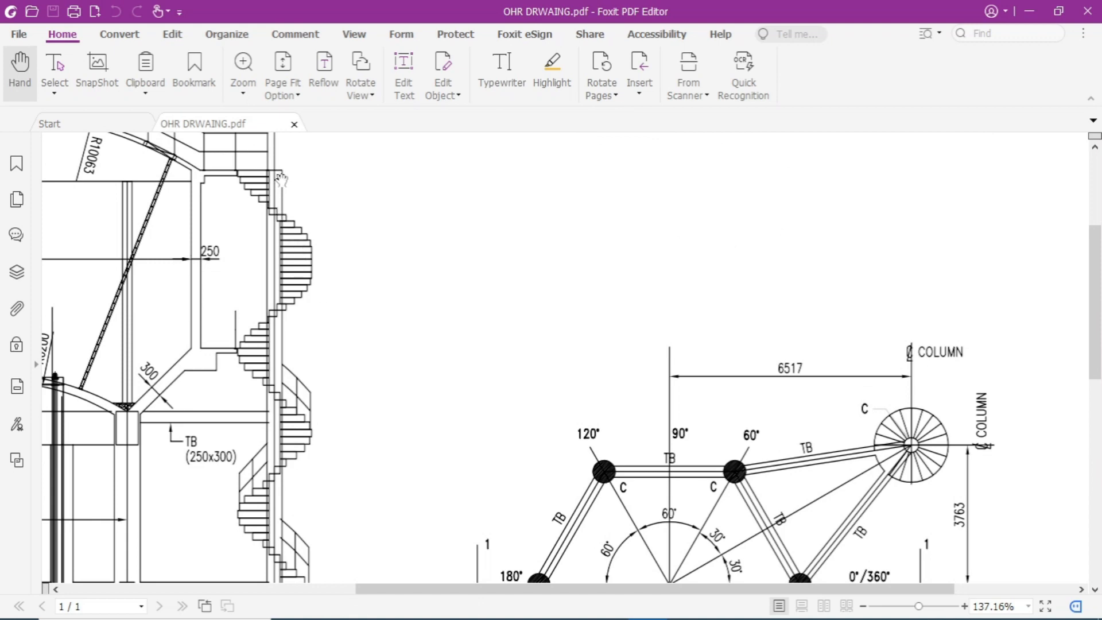
pyautogui.scroll(2, 281, 170)
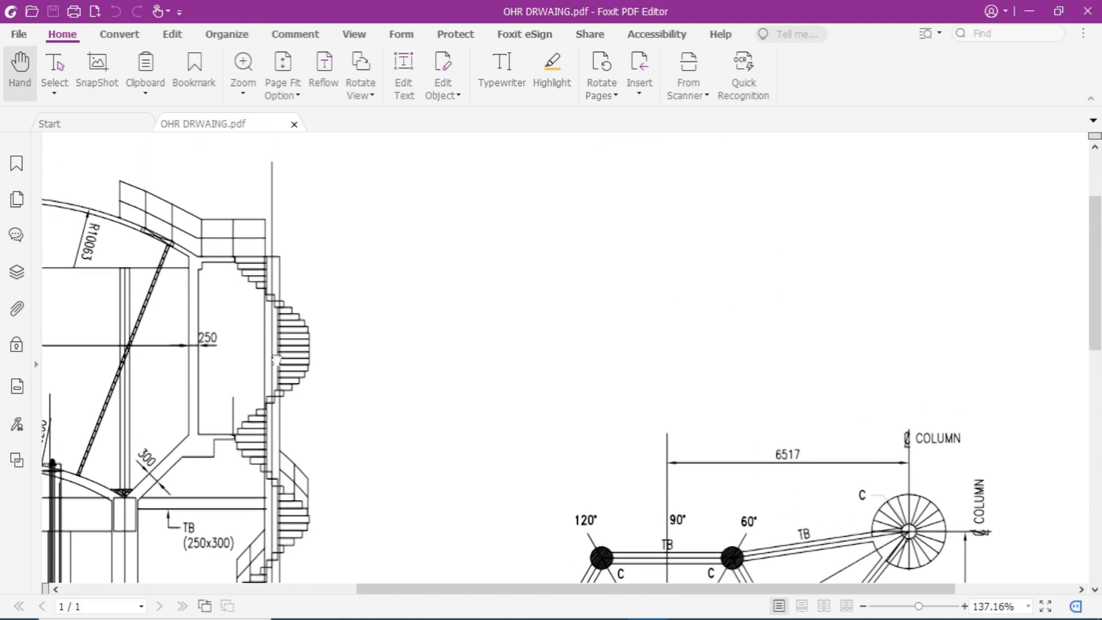
pyautogui.scroll(-2, 279, 246)
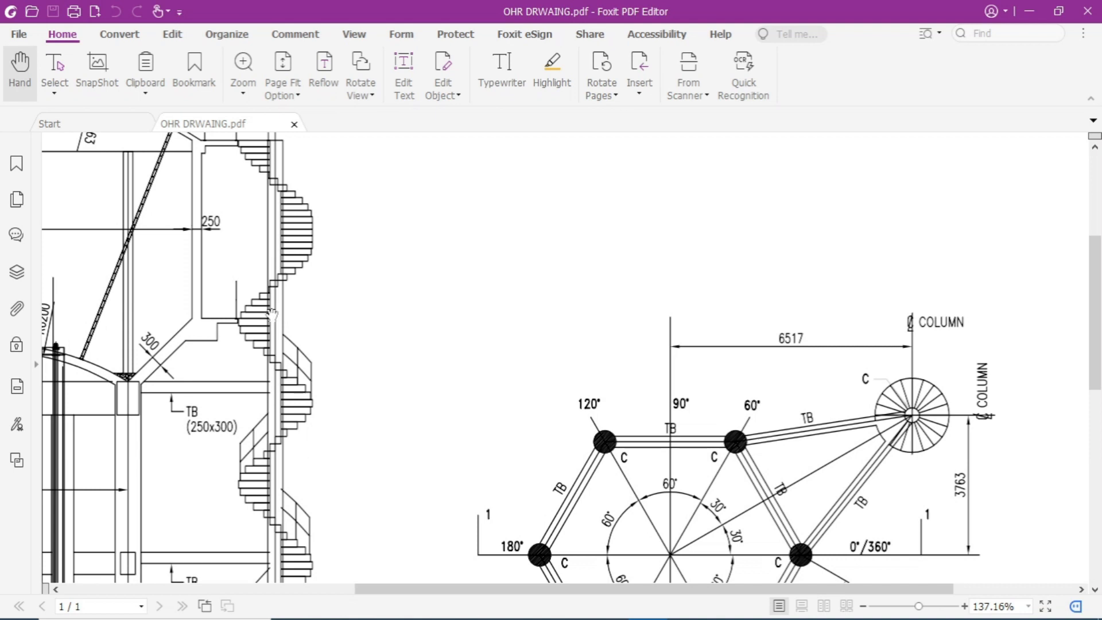
pyautogui.moveTo(441, 351); pyautogui.dragTo(335, 281)
pyautogui.moveTo(557, 324); pyautogui.dragTo(458, 261)
pyautogui.moveTo(546, 276); pyautogui.dragTo(462, 250)
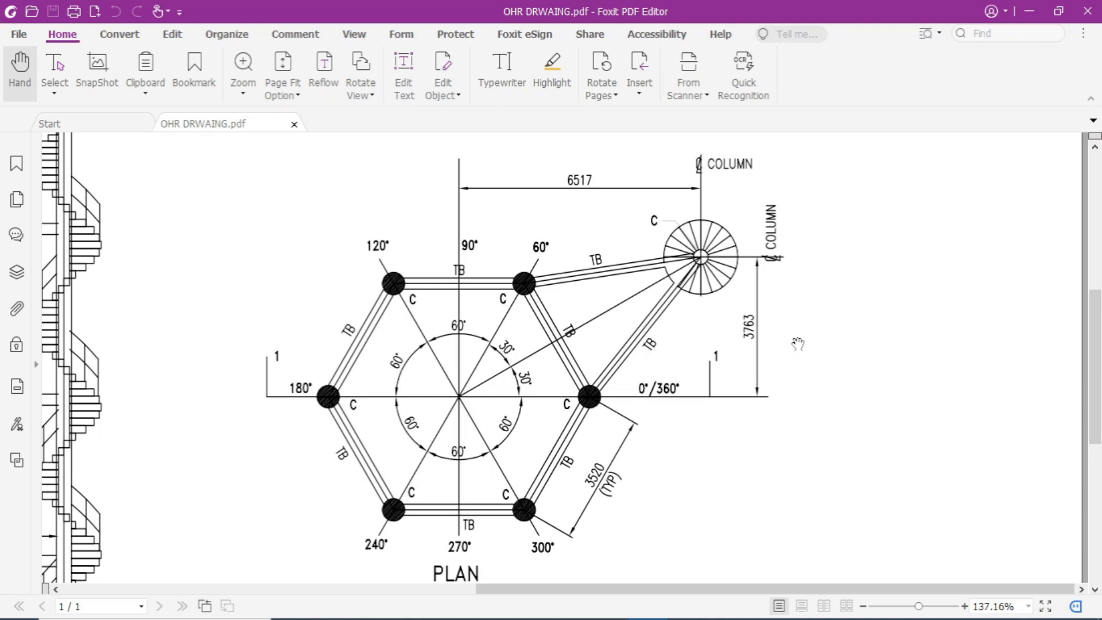
# - Switch to STAAD.Pro and check the coordinates of a base support node on the model's outer column
pyautogui.hotkey('alt', 'Tab')
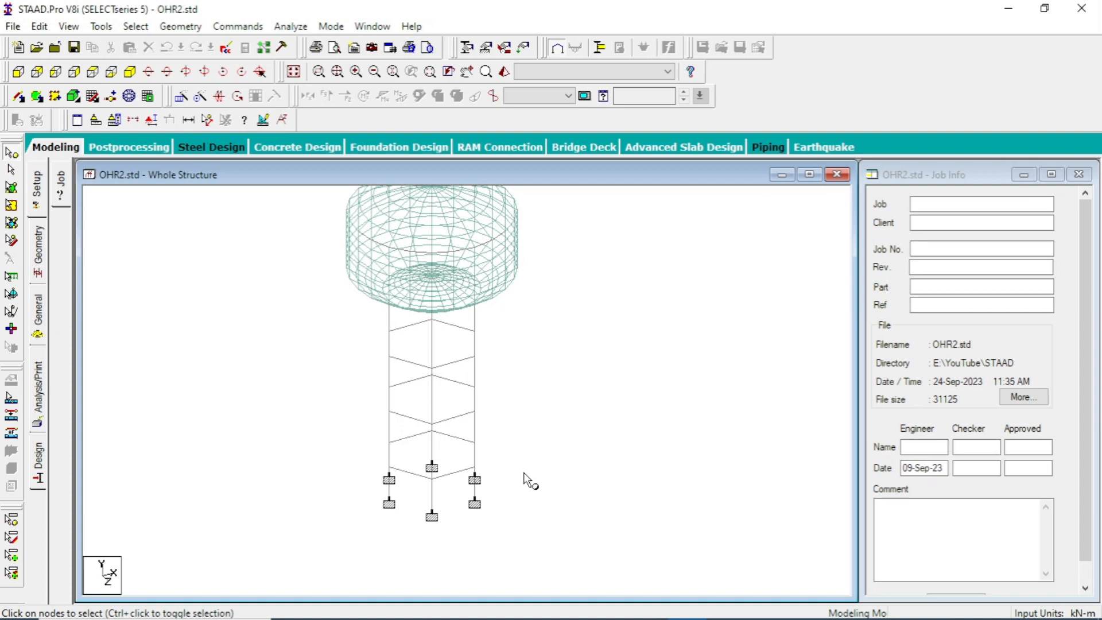
pyautogui.doubleClick(474, 479)
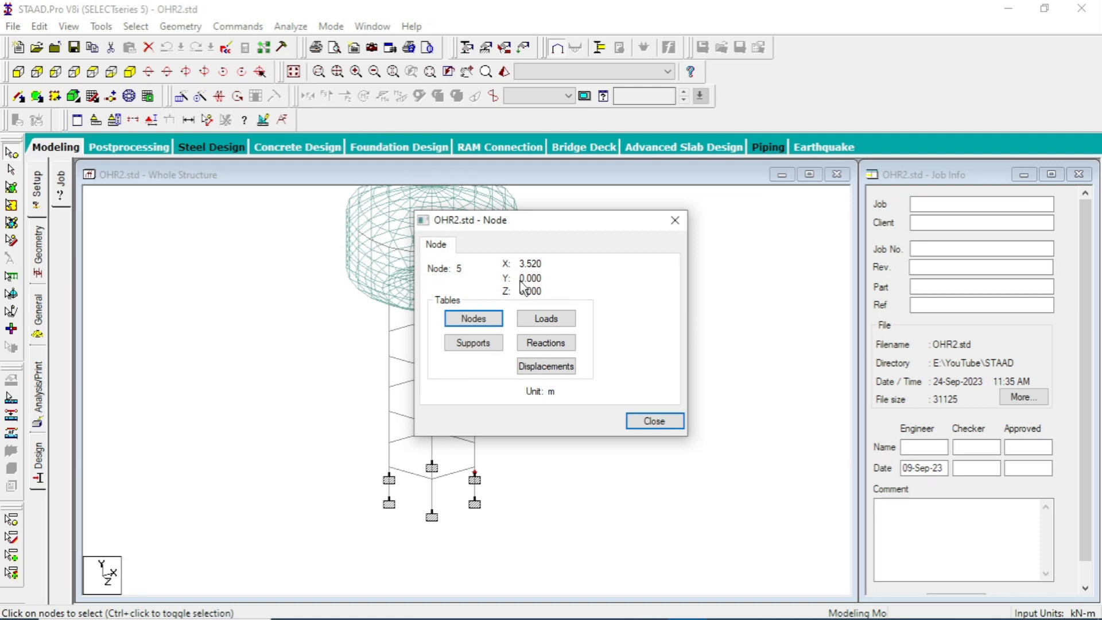
pyautogui.click(675, 220)
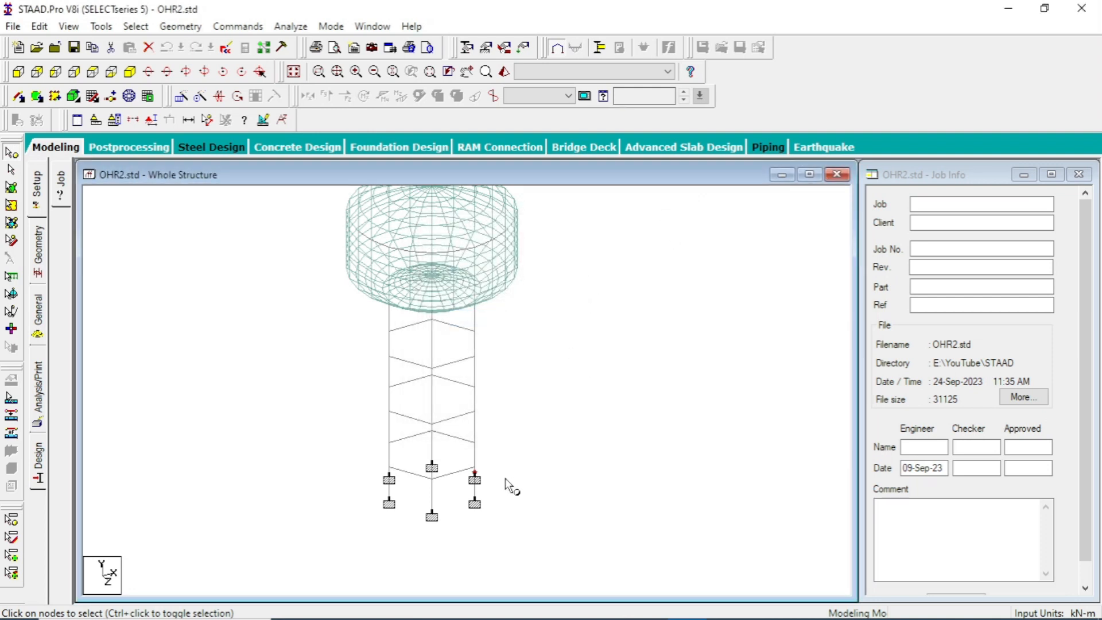
# - Open the geometry node table, check the staircase column's offsets in the PDF drawing, and add a node with X 6.517 m in the empty last row
pyautogui.click(40, 273)
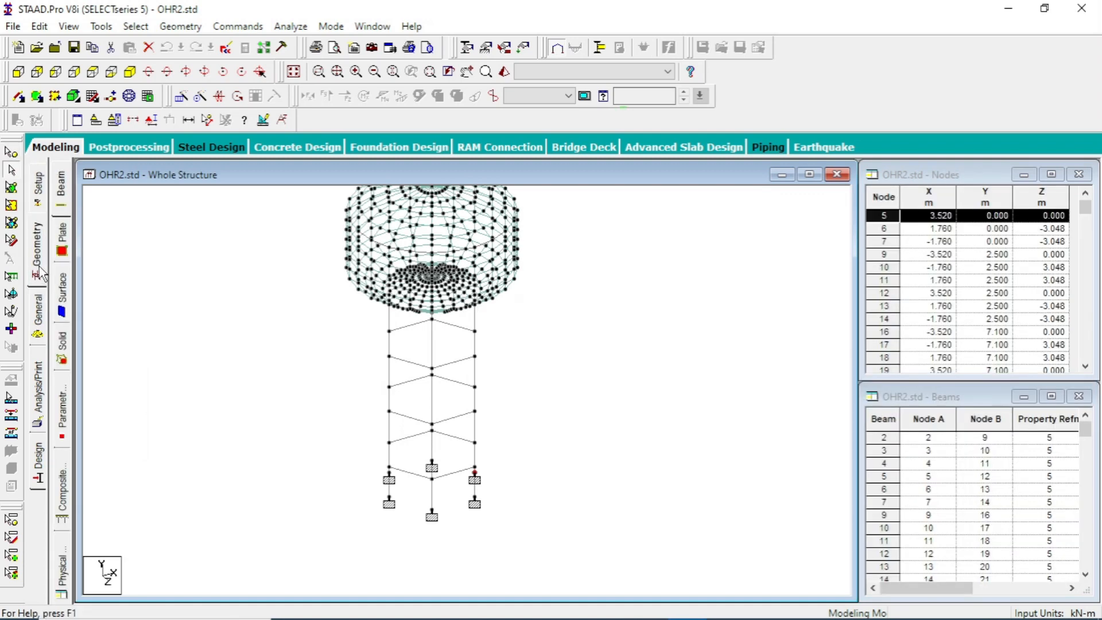
pyautogui.click(1085, 216)
pyautogui.moveTo(1082, 236); pyautogui.dragTo(1083, 362)
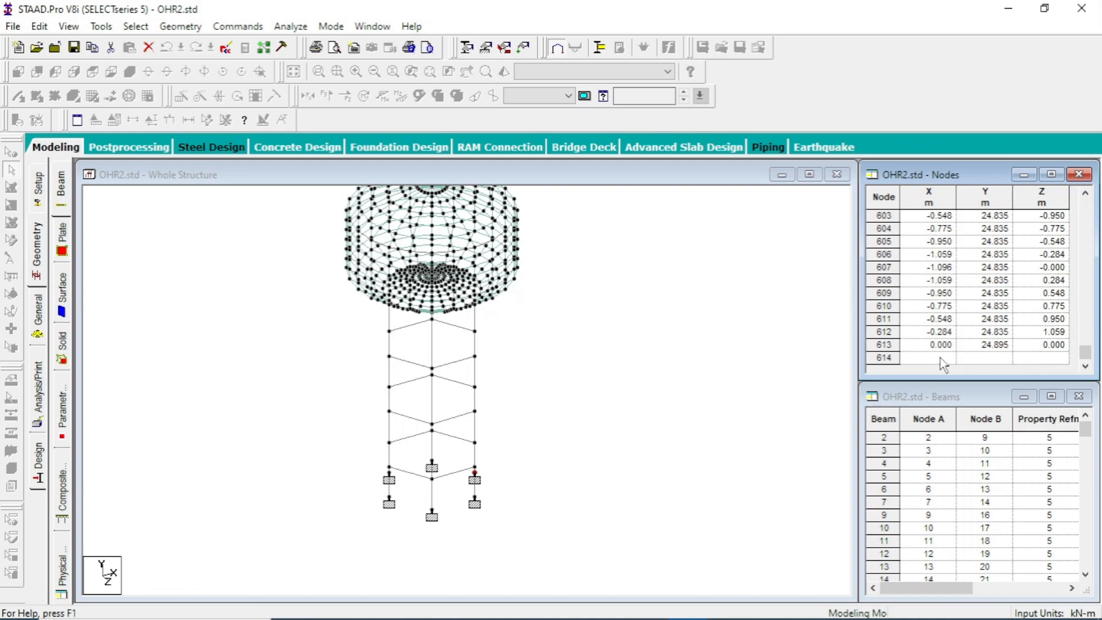
pyautogui.hotkey('alt', 'Tab')
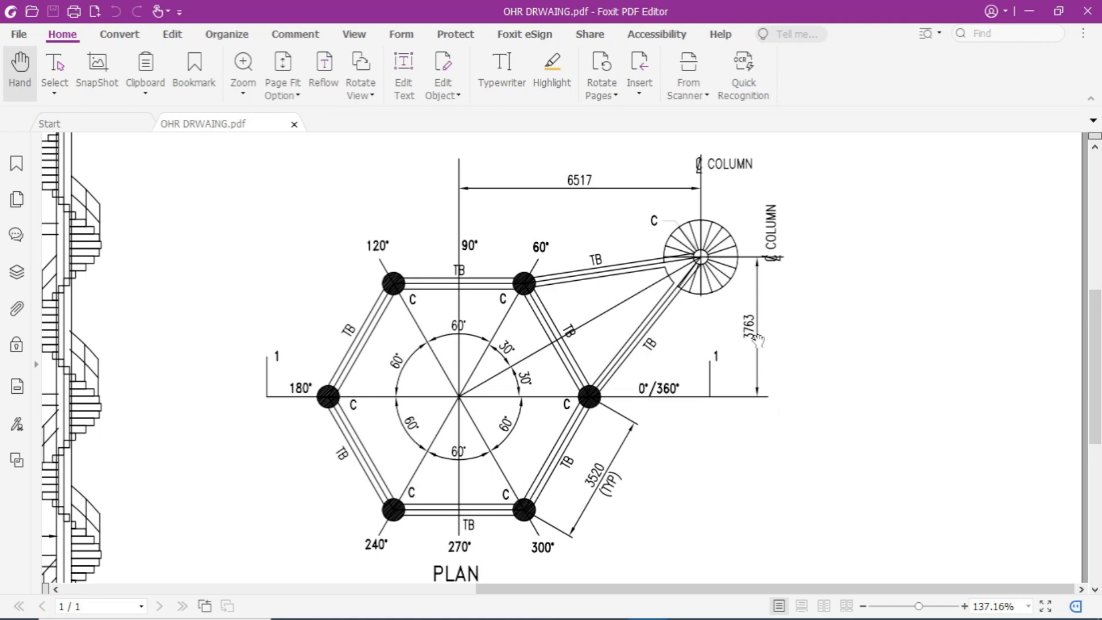
pyautogui.click(691, 606)
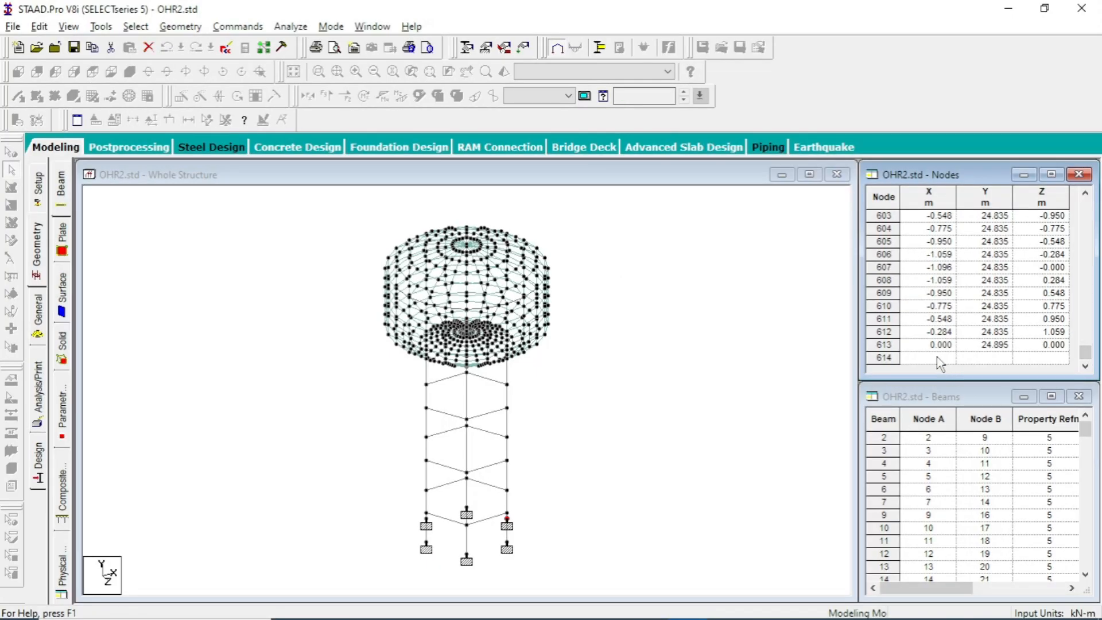
pyautogui.click(939, 360)
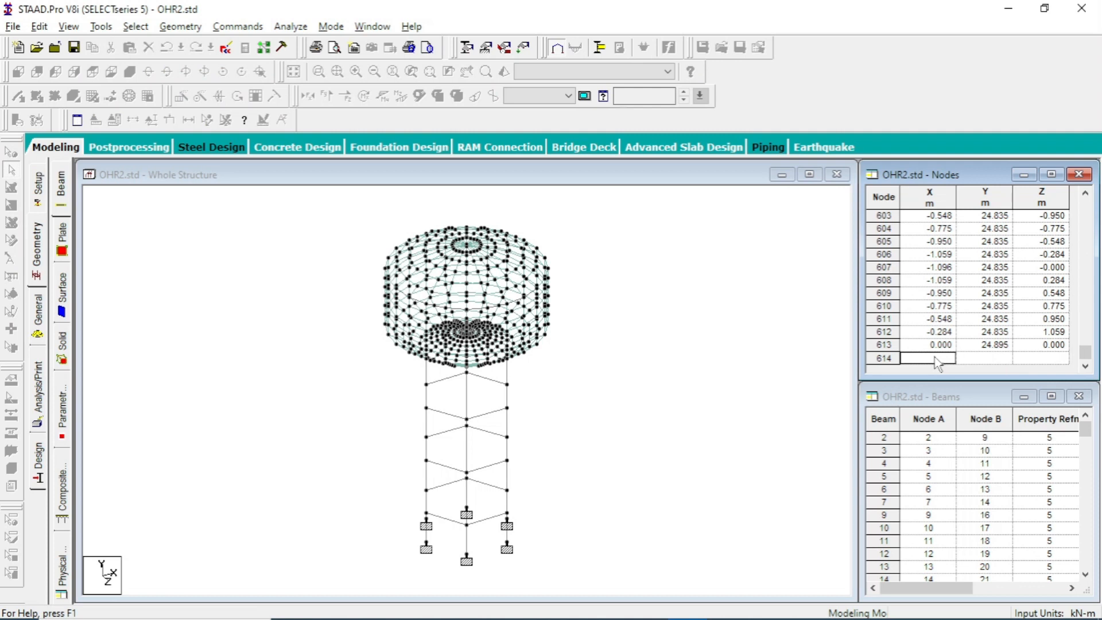
pyautogui.write('6.517')
pyautogui.click(987, 358)
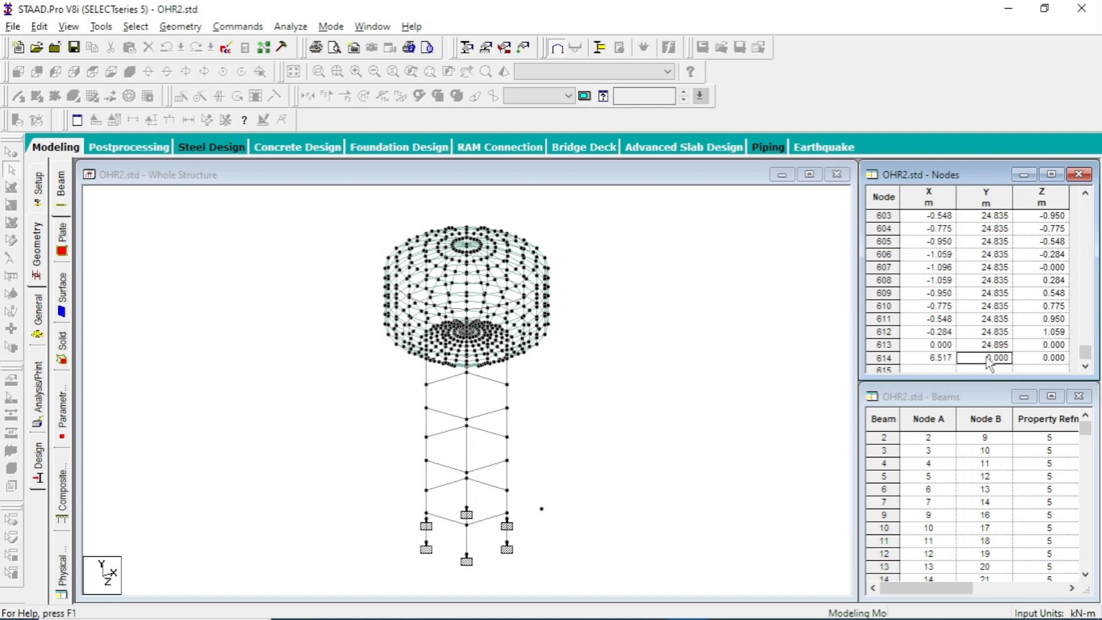
# - Set the new node's Z coordinate to -3.763 m and accept the auto save of the file
pyautogui.click(1045, 359)
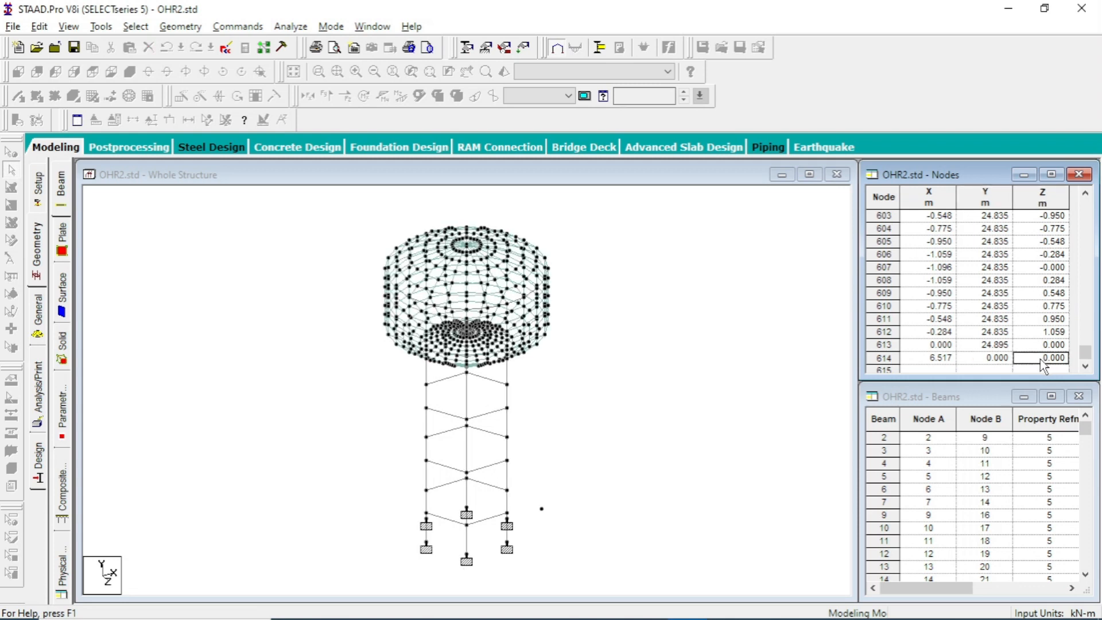
pyautogui.click(1041, 358)
pyautogui.write('-3.763')
pyautogui.click(998, 358)
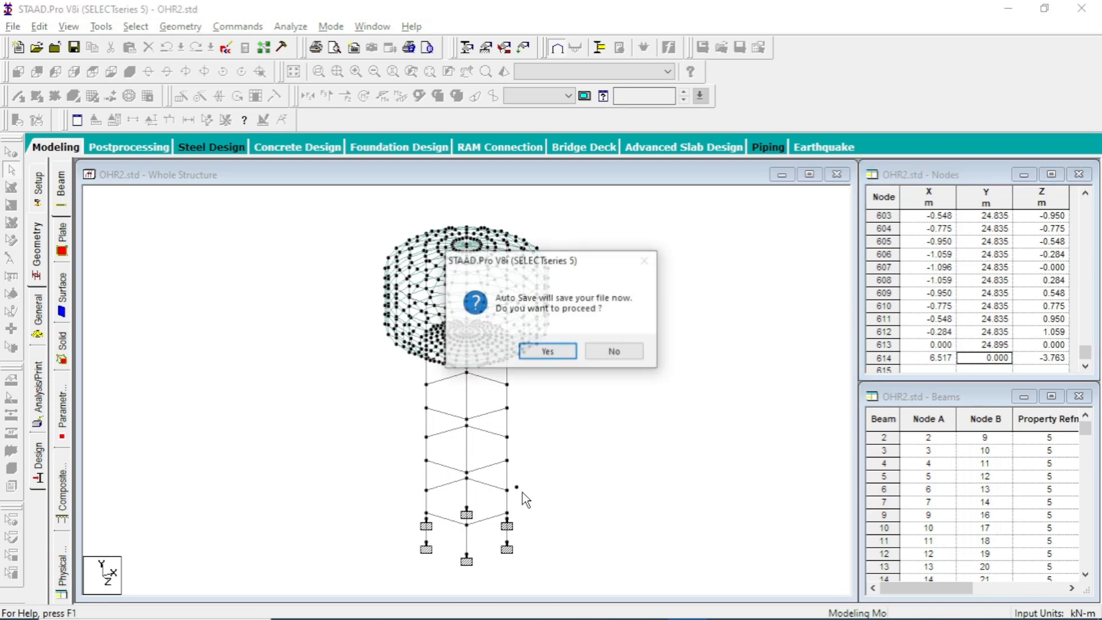
pyautogui.click(543, 351)
pyautogui.press('Return')
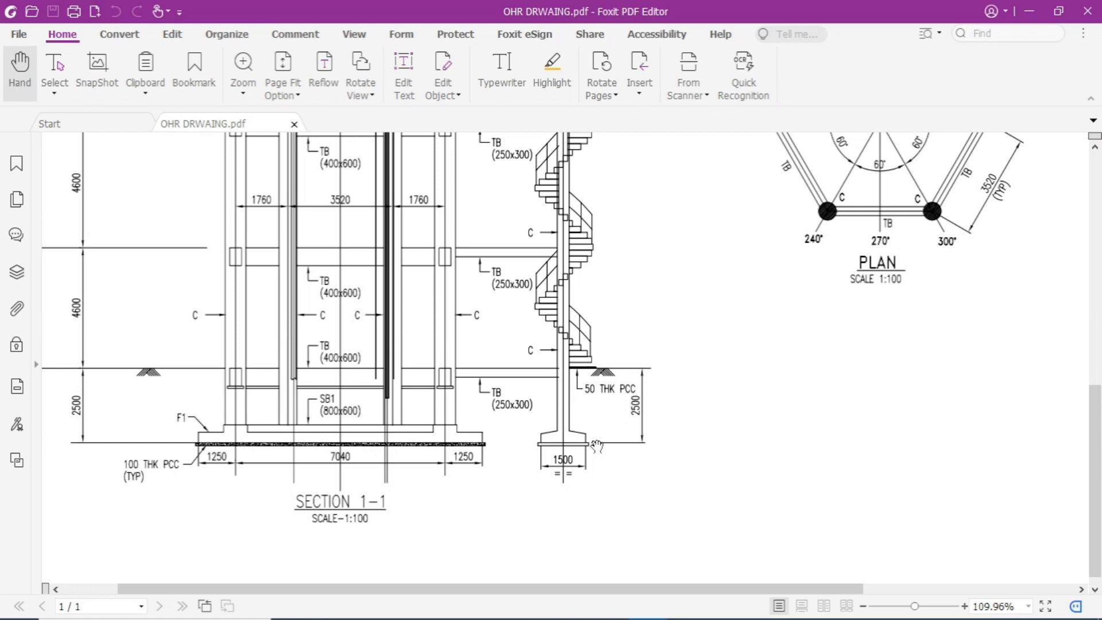
# - Examine the level heights from the footing up to the tank roof in Section 1-1 of the PDF drawing
pyautogui.scroll(2, 373, 396)
pyautogui.hscroll(-2, 373, 396)
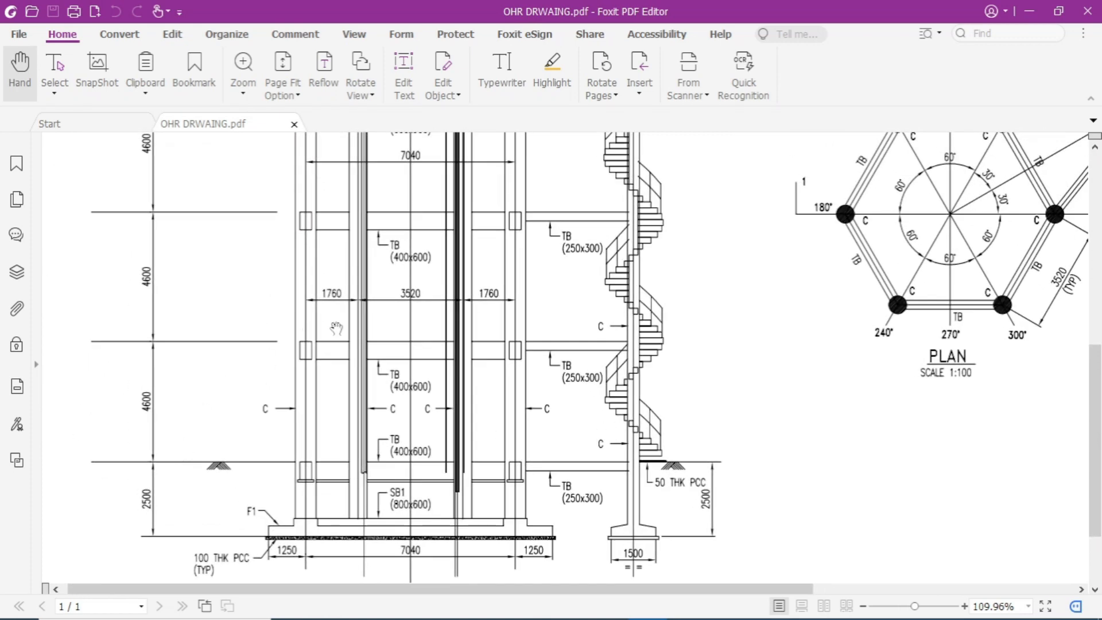
pyautogui.scroll(4, 537, 327)
pyautogui.scroll(2, 573, 394)
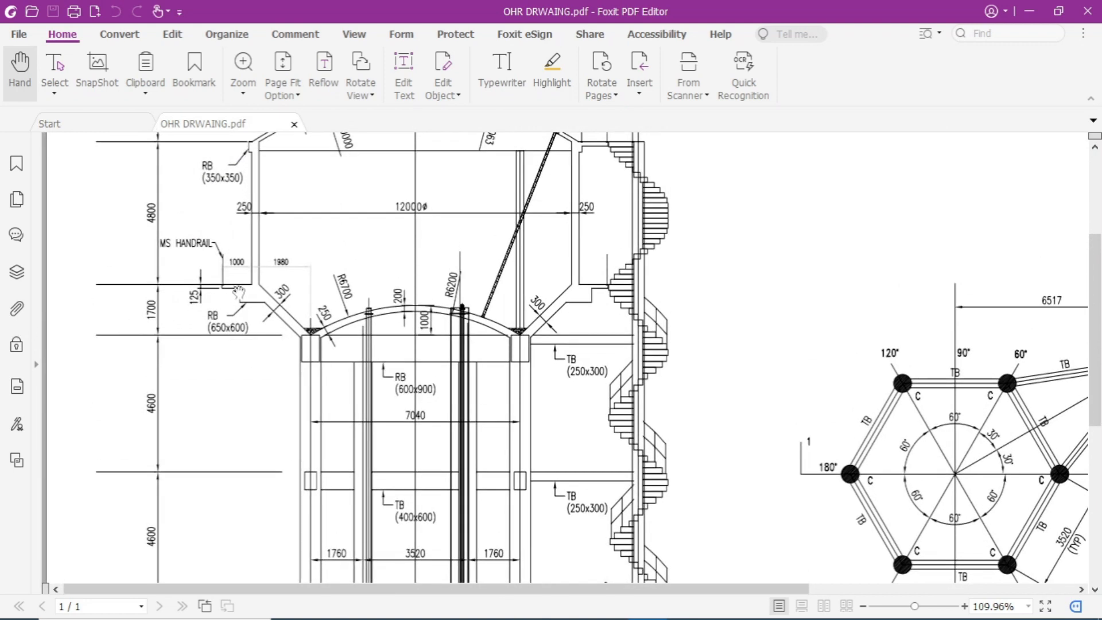
pyautogui.scroll(1, 238, 293)
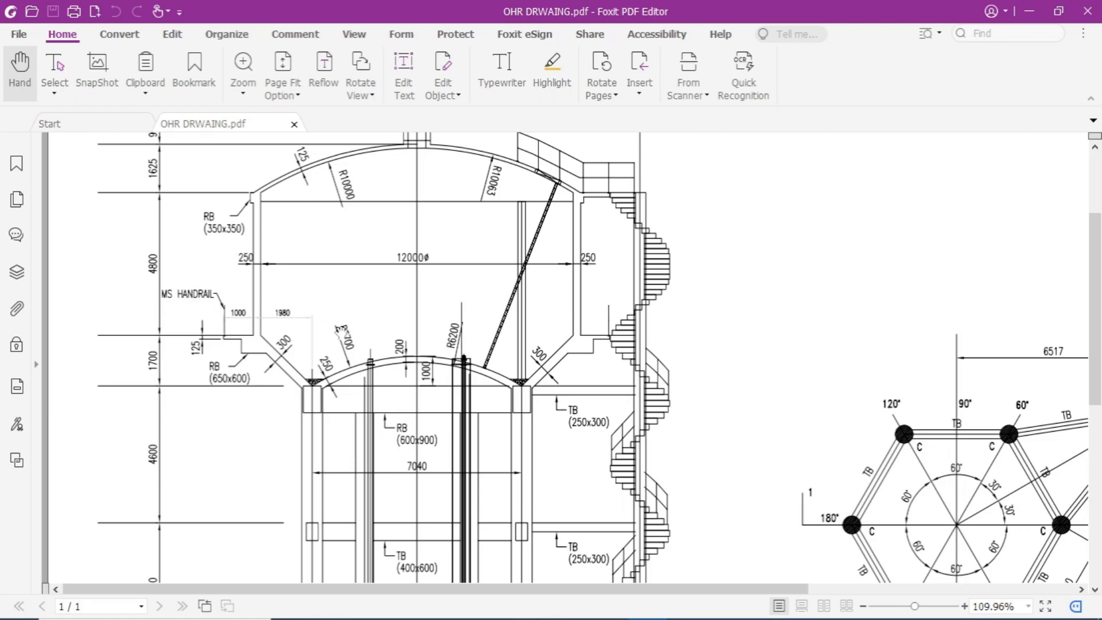
# - Switch to STAAD.Pro and set up a Translational Repeat of the new staircase column node in the Y direction with 6 steps
pyautogui.hotkey('alt', 'Tab')
pyautogui.click(11, 153)
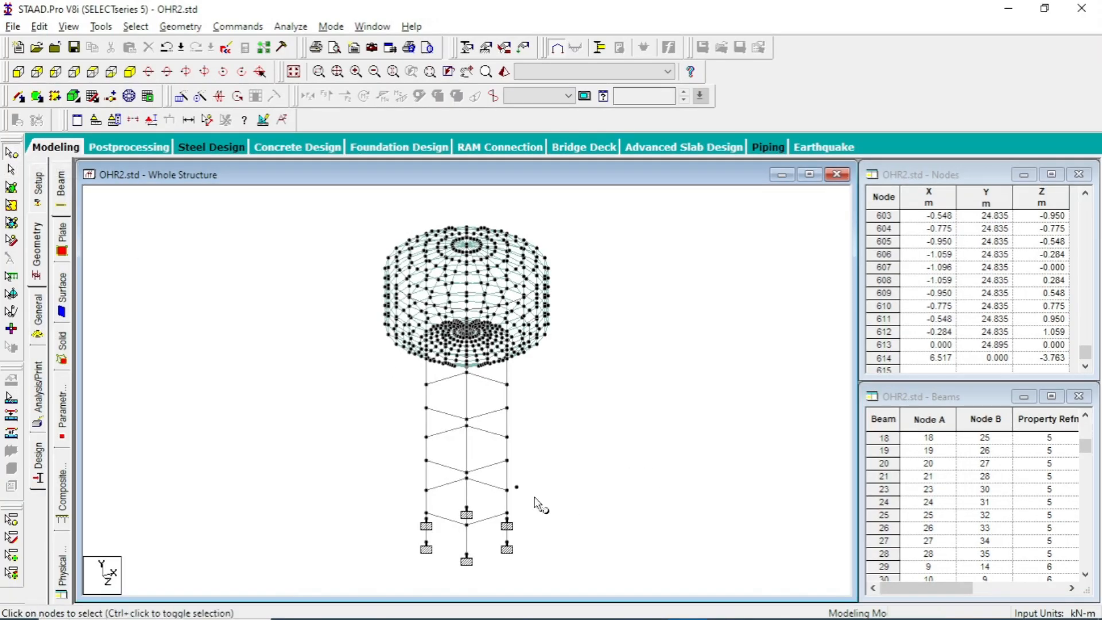
pyautogui.click(518, 487)
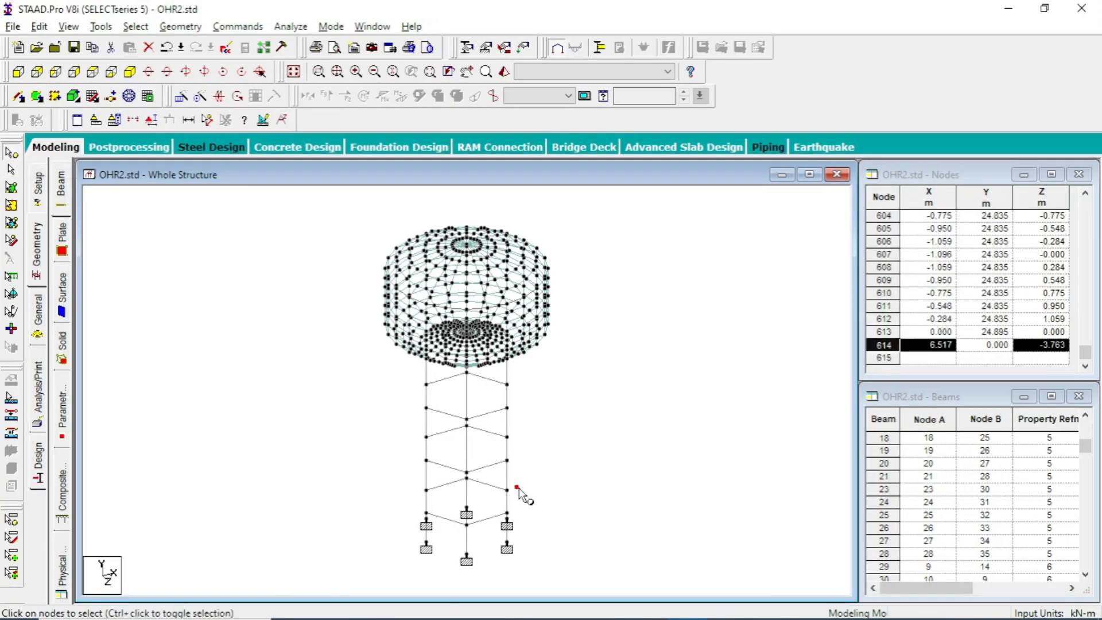
pyautogui.click(188, 103)
pyautogui.moveTo(619, 221); pyautogui.dragTo(934, 155)
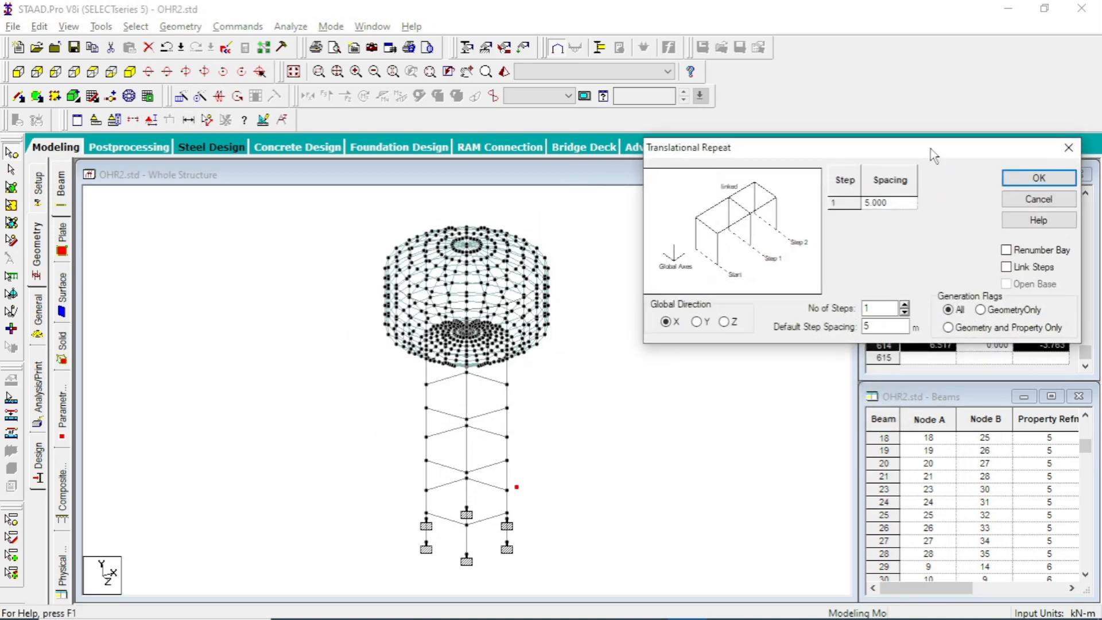
pyautogui.click(698, 323)
pyautogui.doubleClick(874, 304)
pyautogui.write('6')
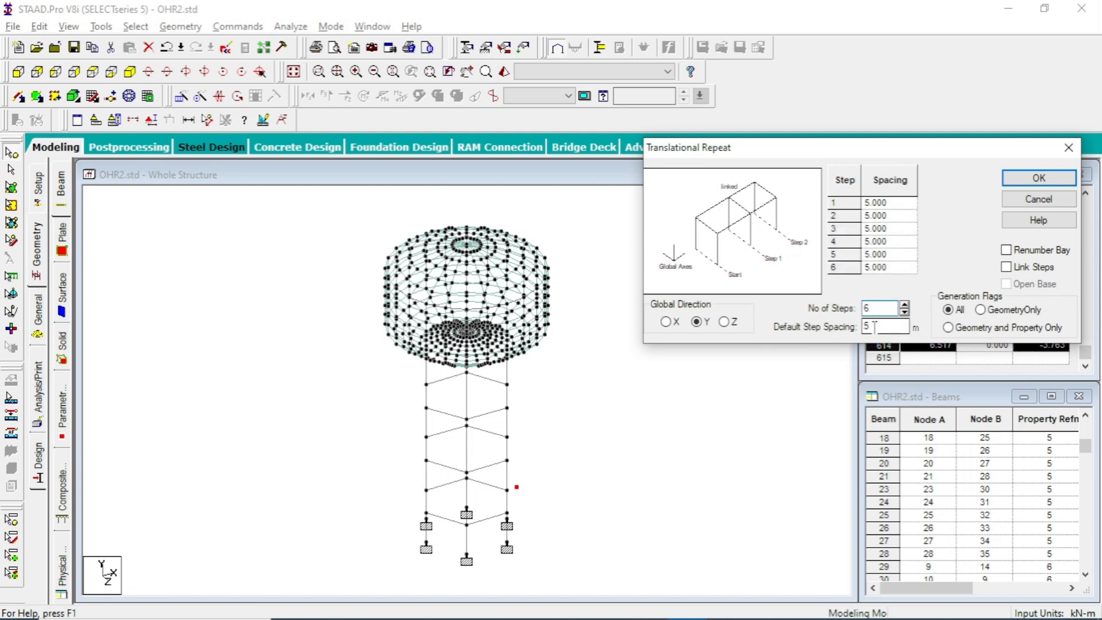
# - Set the default step spacing to 4.6 m, override steps 1, 5 and 6 with 2.5, 1.7 and 4.8 m, and generate the staircase column
pyautogui.moveTo(874, 326); pyautogui.dragTo(856, 325)
pyautogui.write('4.6')
pyautogui.click(896, 216)
pyautogui.click(885, 203)
pyautogui.moveTo(893, 202); pyautogui.dragTo(850, 201)
pyautogui.write('2.5')
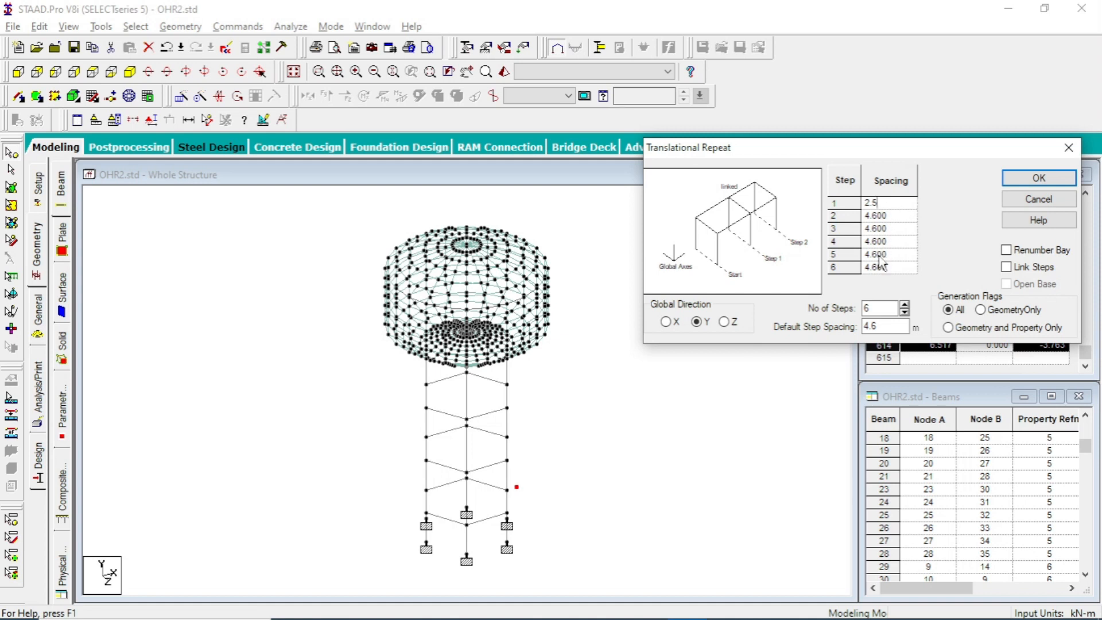
pyautogui.click(887, 253)
pyautogui.write('1.7')
pyautogui.press('Down')
pyautogui.write('4.8')
pyautogui.click(1035, 181)
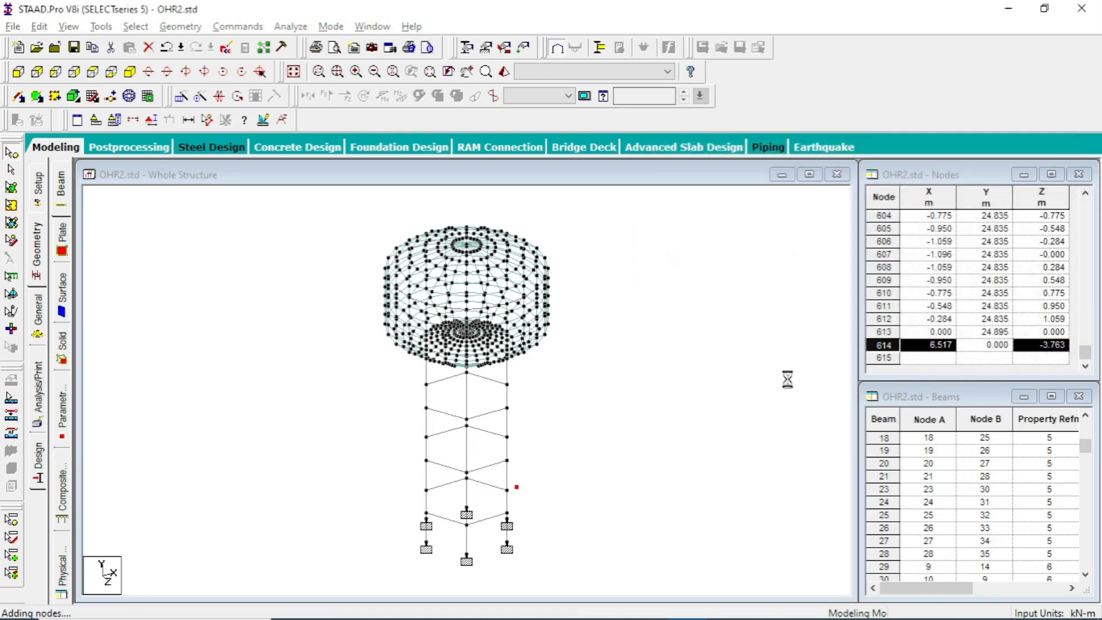
# - Examine the new staircase column beside the tank by rotating the model
pyautogui.click(533, 424)
pyautogui.press('Left')
pyautogui.press('Left')
pyautogui.press('Left')
pyautogui.press('Left')
pyautogui.press('Left')
pyautogui.press('Left')
pyautogui.press('Left')
pyautogui.press('Left')
pyautogui.press('Left')
pyautogui.press('Left')
pyautogui.press('Left')
pyautogui.press('Left')
pyautogui.press('Left')
pyautogui.press('Left')
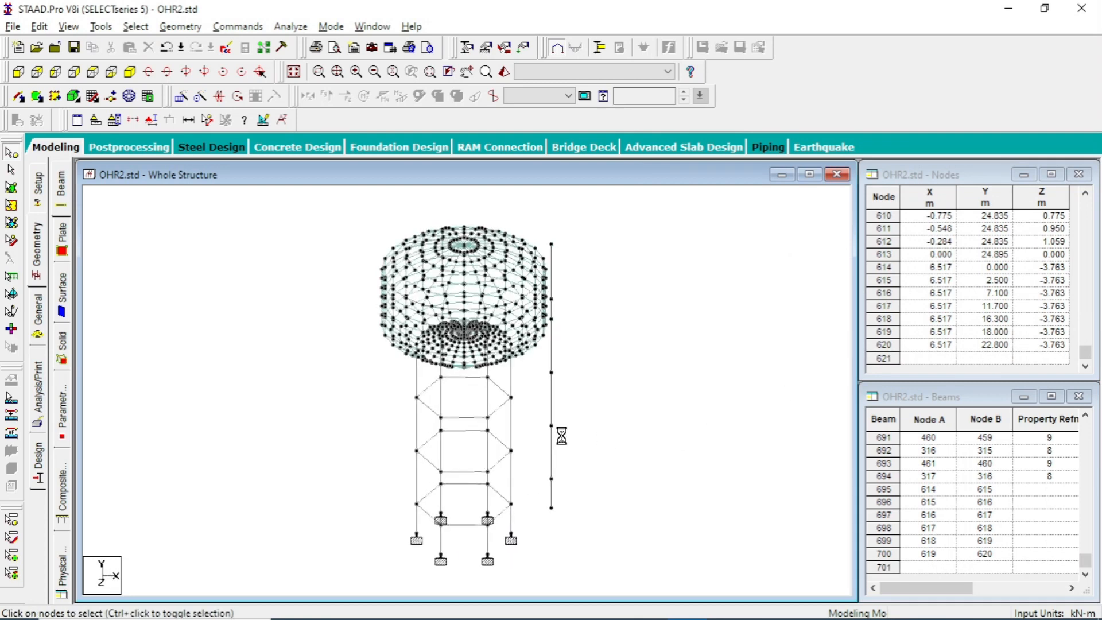
# - Examine the tie beams linking the staircase column to the reservoir columns, and their levels, in the PDF drawing's plan and section
pyautogui.hotkey('alt', 'Tab')
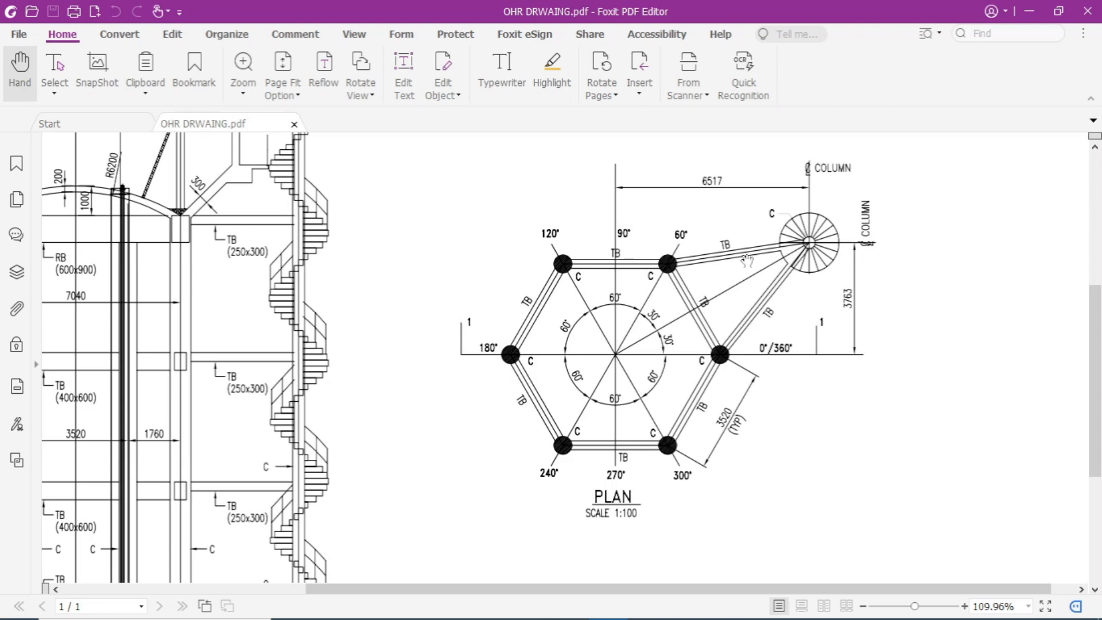
pyautogui.moveTo(497, 400); pyautogui.dragTo(660, 325)
pyautogui.moveTo(419, 470); pyautogui.dragTo(433, 442)
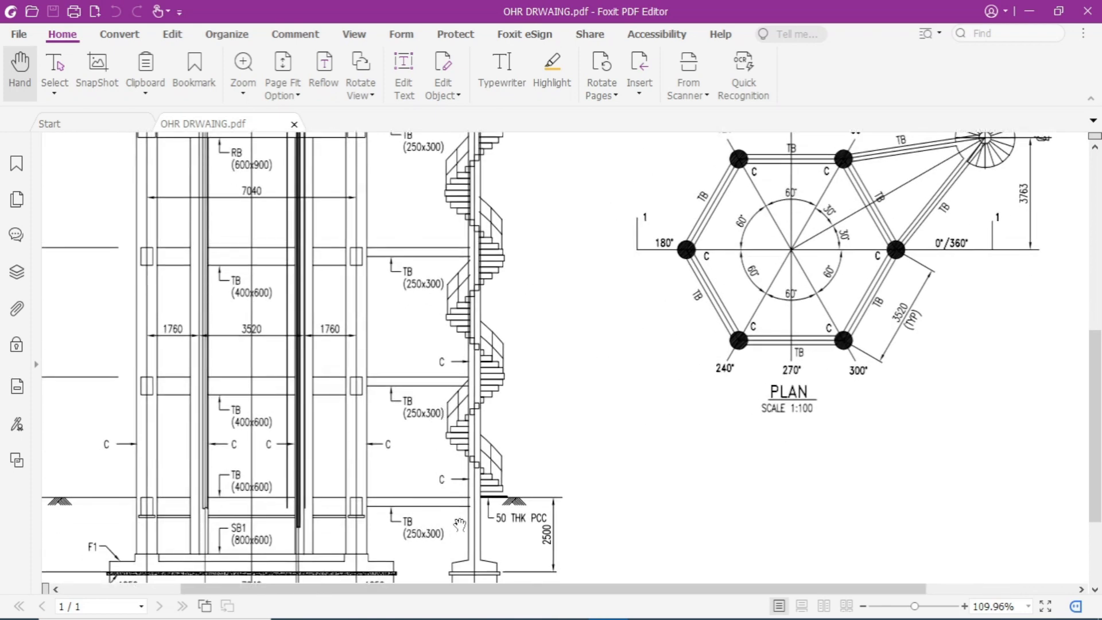
pyautogui.moveTo(522, 458); pyautogui.dragTo(482, 478)
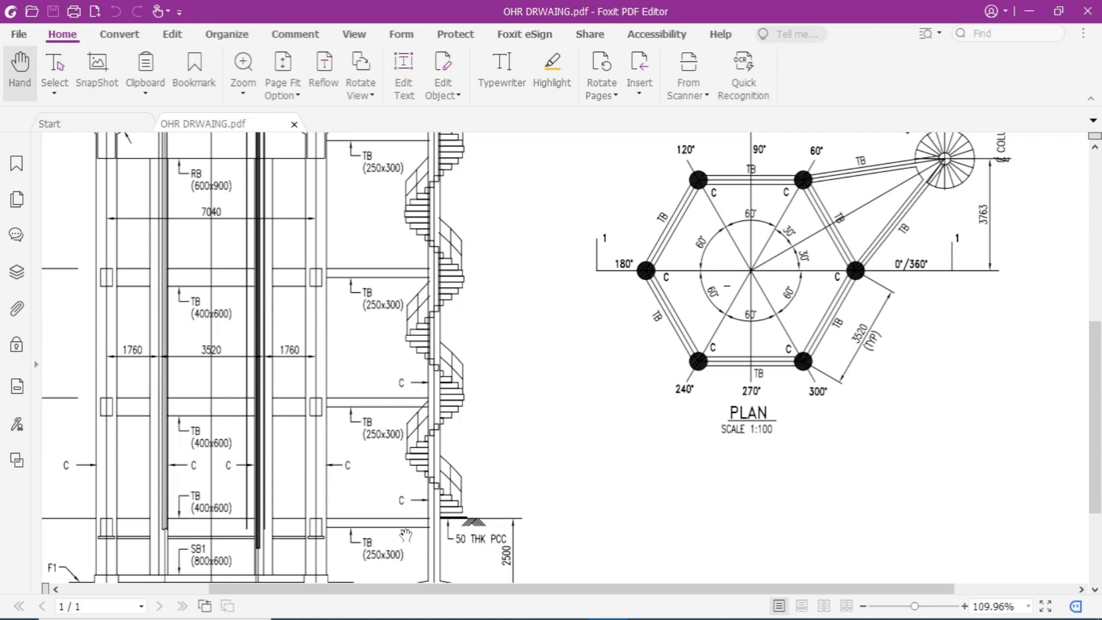
pyautogui.moveTo(384, 430); pyautogui.dragTo(407, 482)
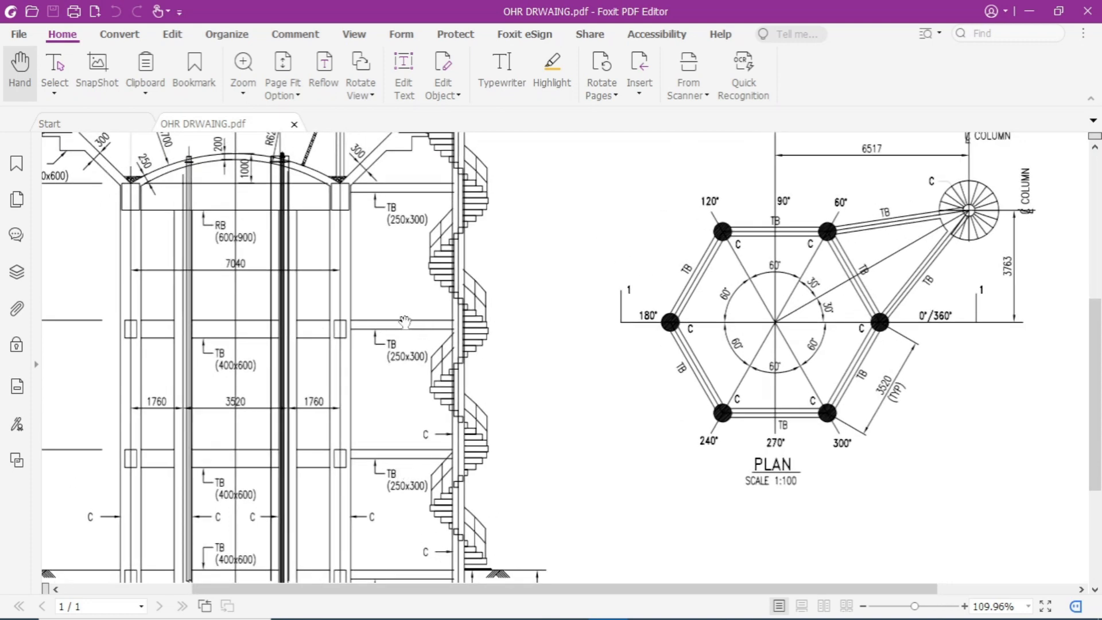
pyautogui.moveTo(518, 491); pyautogui.dragTo(517, 410)
pyautogui.middleClick(498, 439)
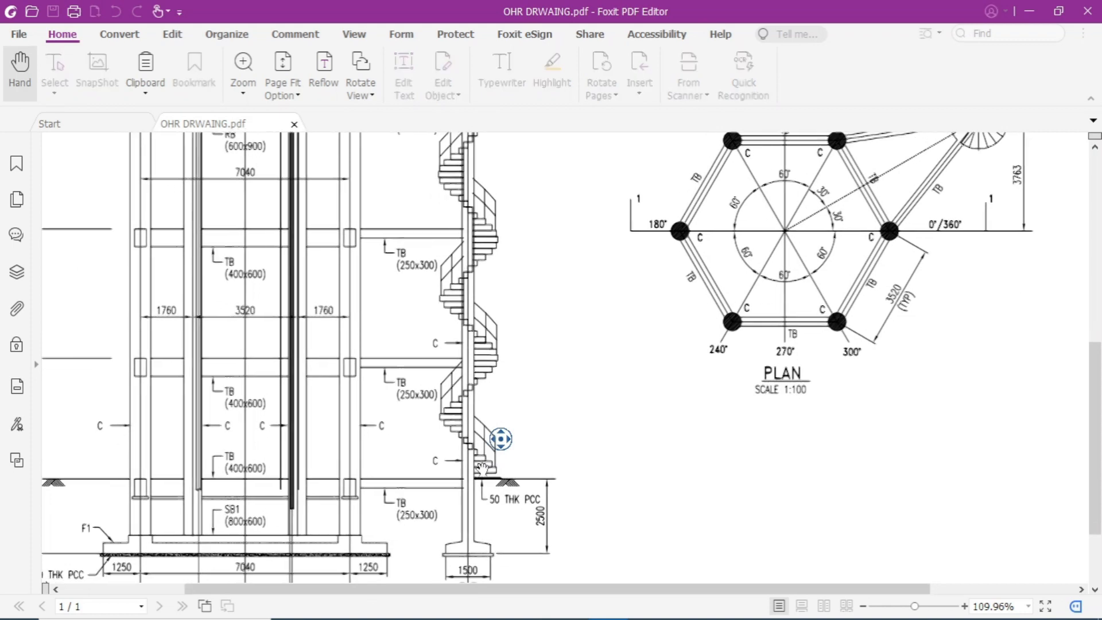
pyautogui.scroll(6, 498, 441)
pyautogui.scroll(-7, 497, 443)
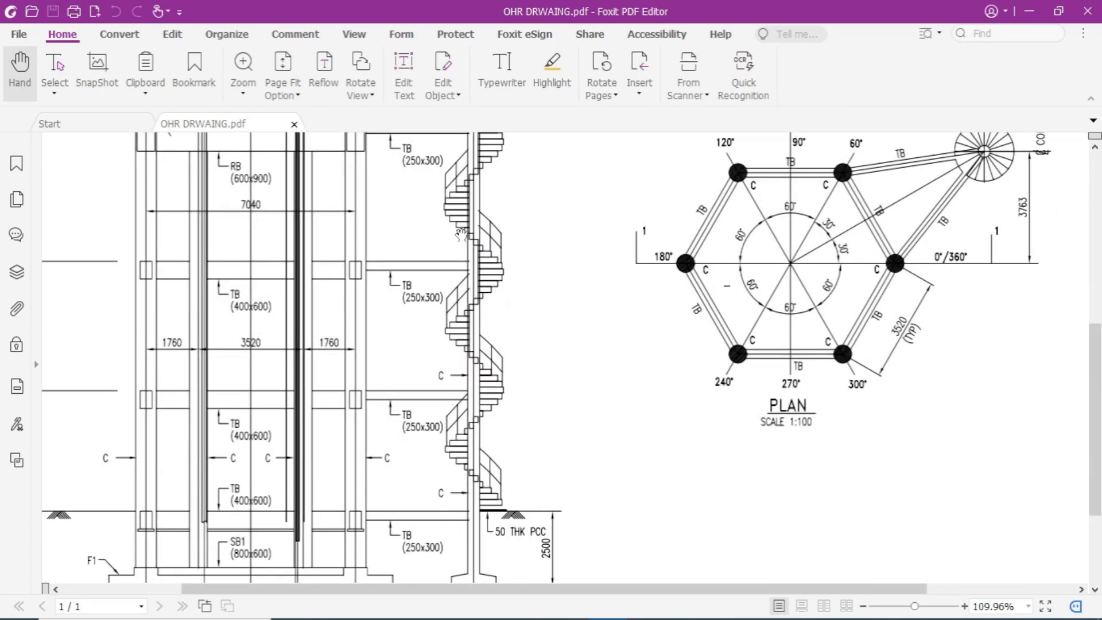
pyautogui.moveTo(544, 354); pyautogui.dragTo(710, 347)
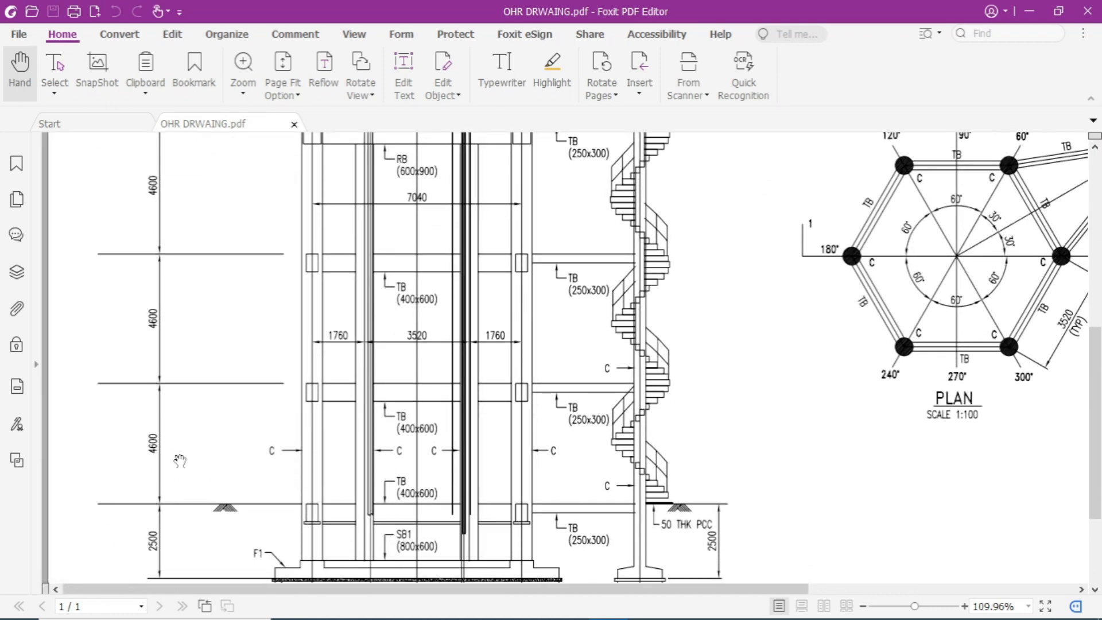
pyautogui.scroll(2, 205, 401)
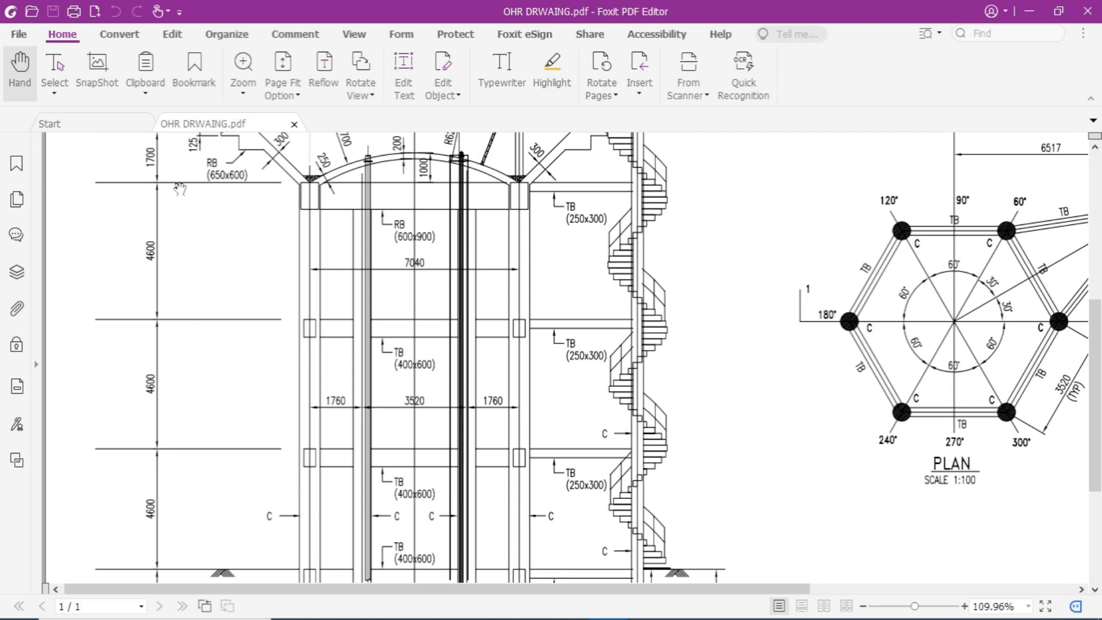
pyautogui.moveTo(626, 424); pyautogui.dragTo(370, 363)
pyautogui.moveTo(598, 374); pyautogui.dragTo(501, 402)
pyautogui.scroll(2, 735, 366)
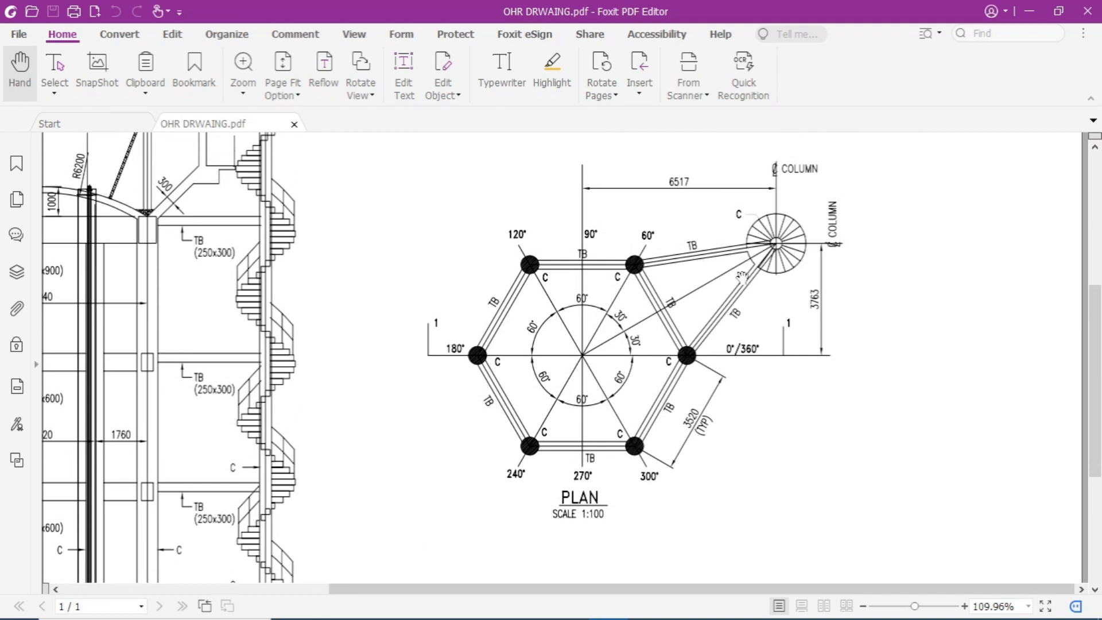
# - Switch to STAAD.Pro and add point-to-point beams from the two nearest reservoir columns to the staircase column at the lowest bracing level
pyautogui.hotkey('alt', 'Tab')
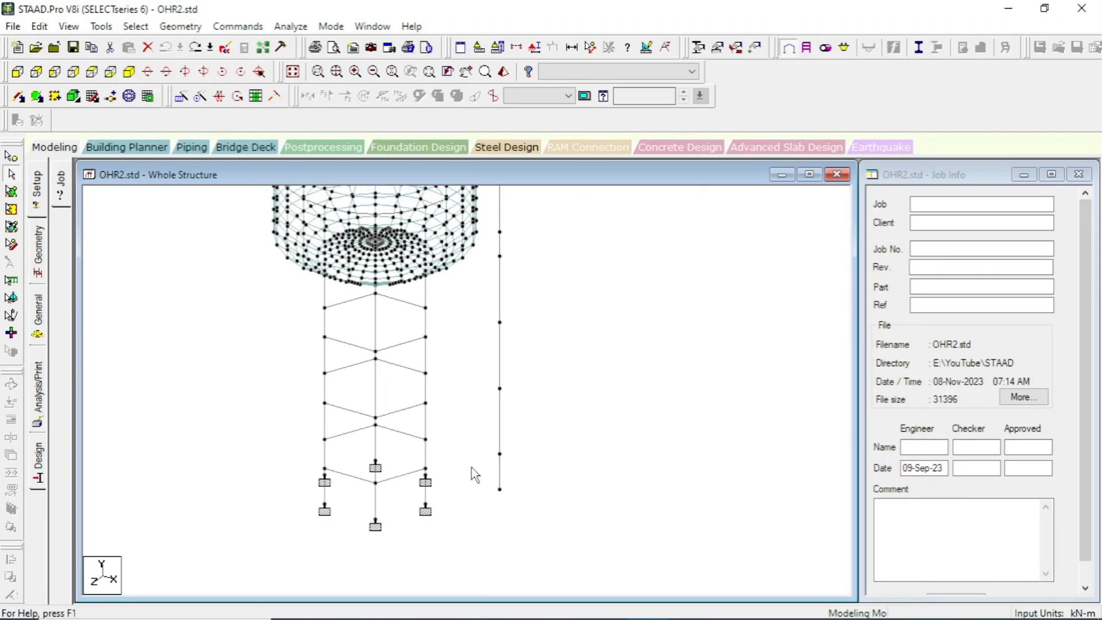
pyautogui.press('Left')
pyautogui.press('Left')
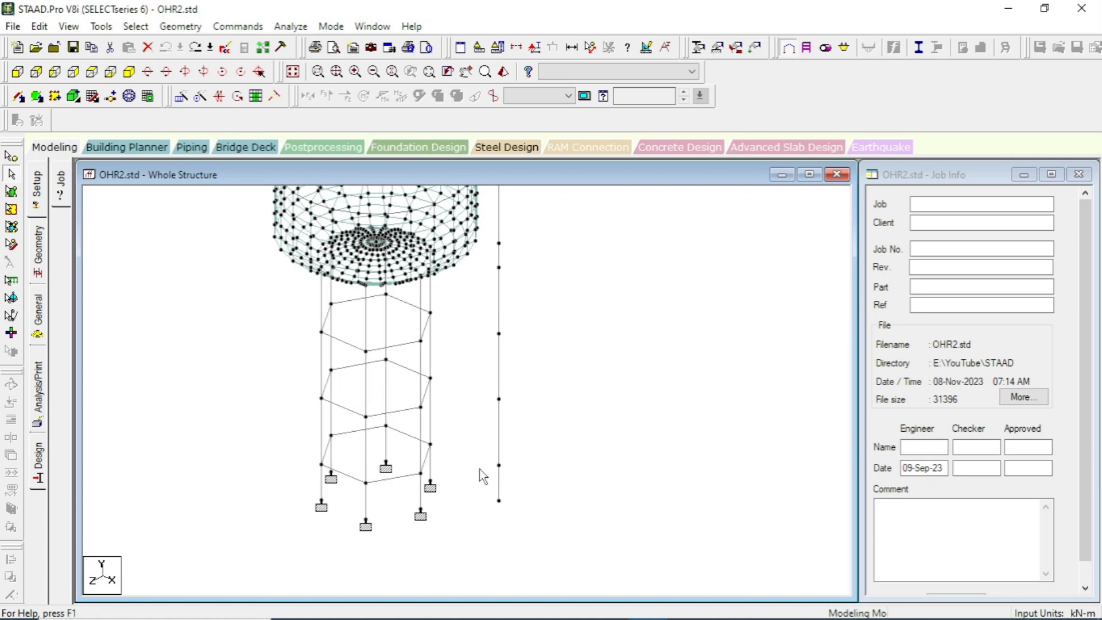
pyautogui.press('Left')
pyautogui.press('Right')
pyautogui.press('Right')
pyautogui.press('Right')
pyautogui.press('Right')
pyautogui.press('Right')
pyautogui.press('Right')
pyautogui.press('Right')
pyautogui.press('Right')
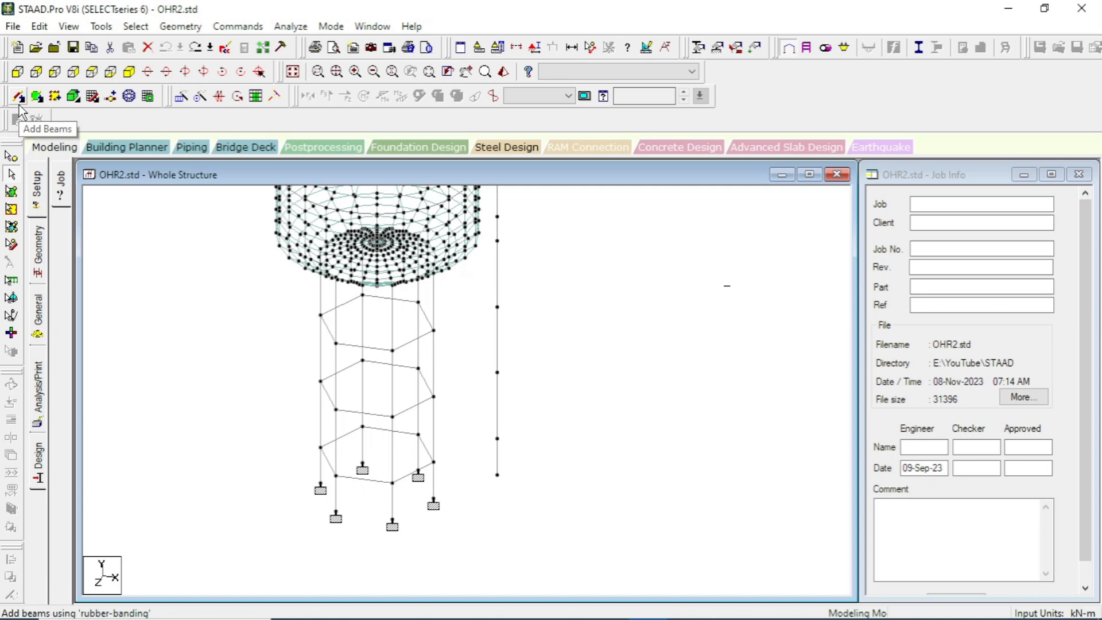
pyautogui.click(238, 27)
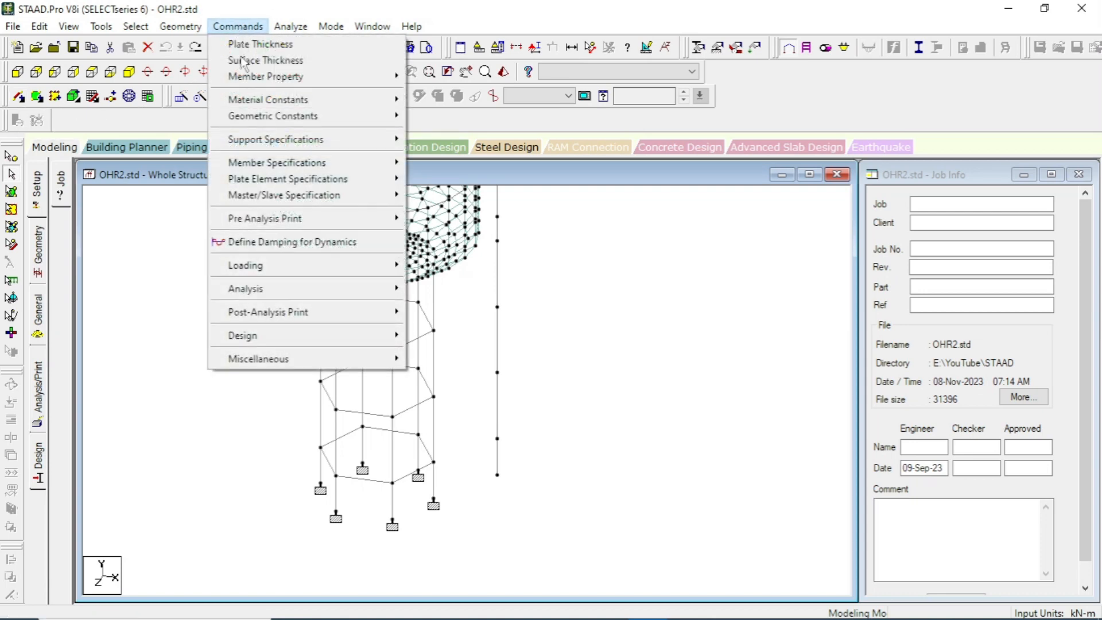
pyautogui.moveTo(180, 27)
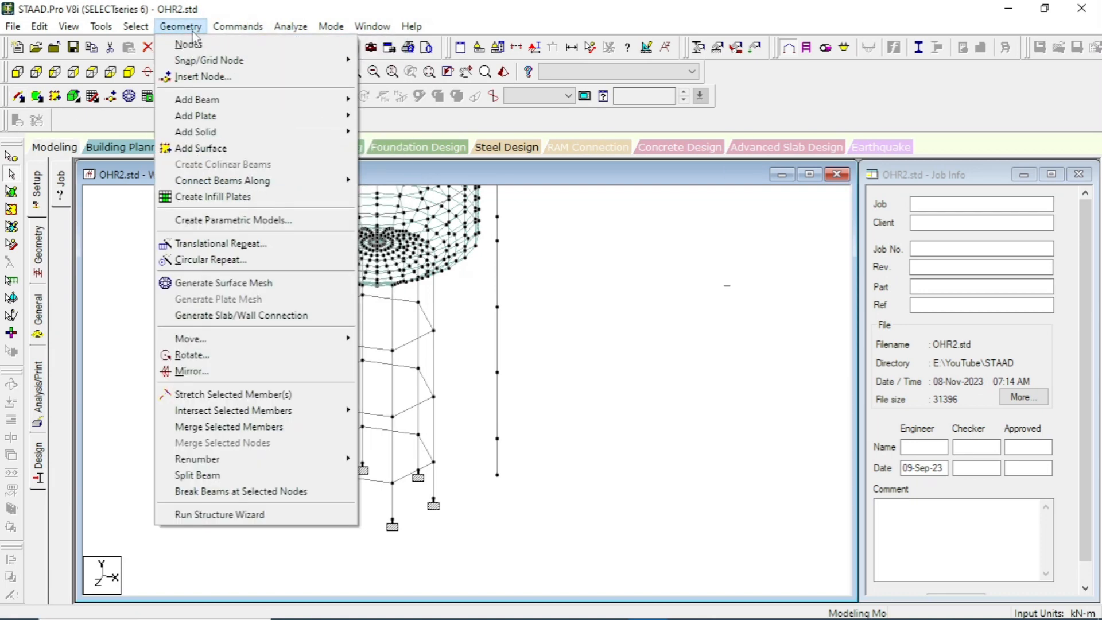
pyautogui.moveTo(230, 101)
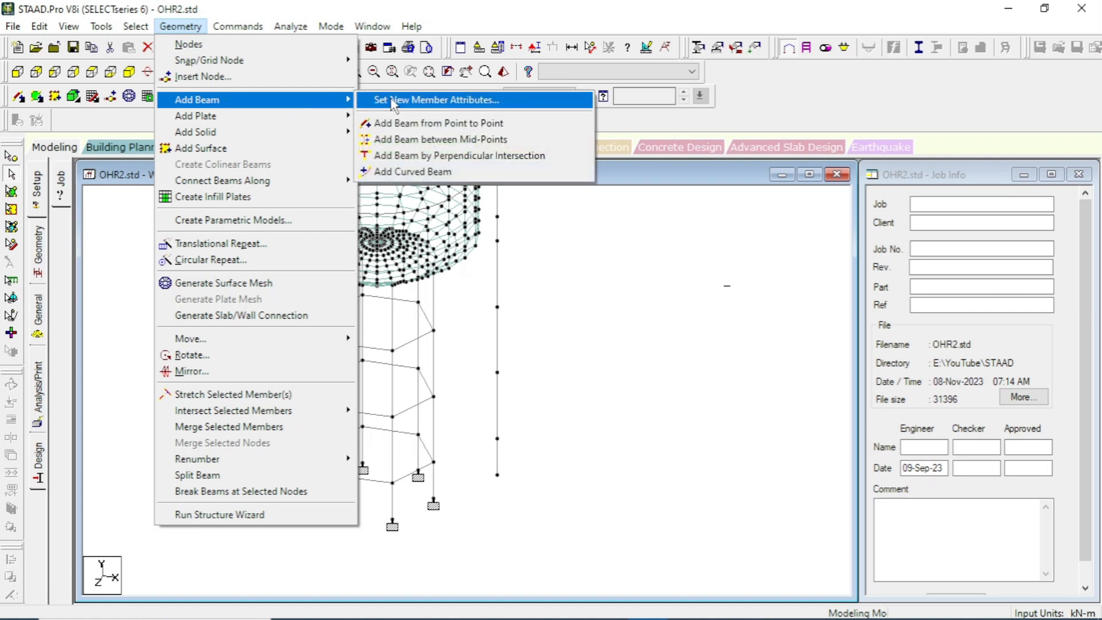
pyautogui.click(403, 123)
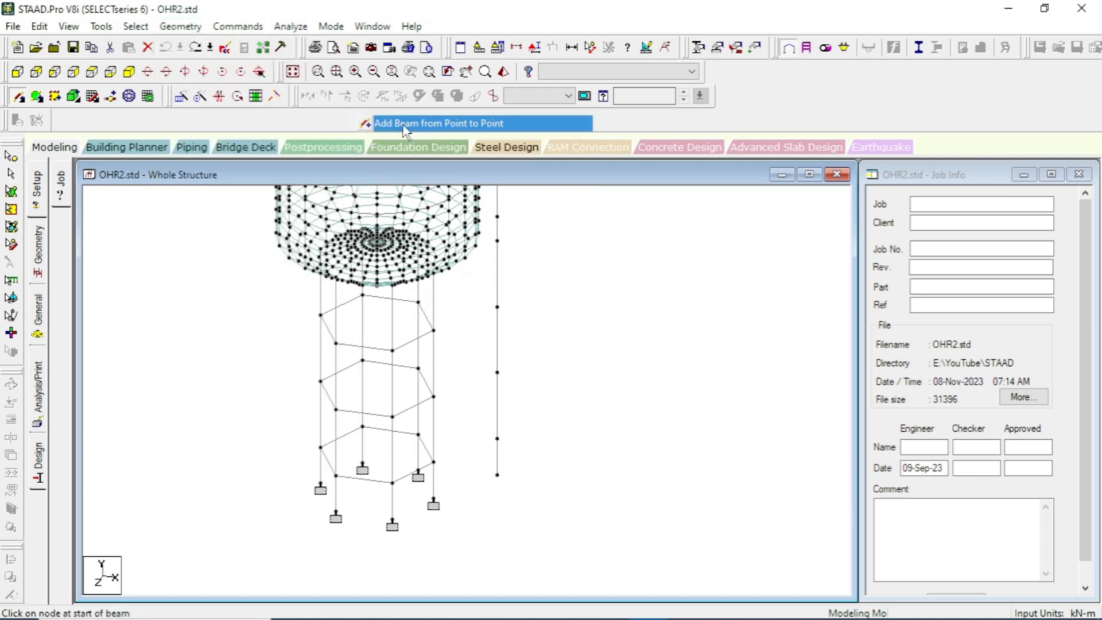
pyautogui.click(418, 435)
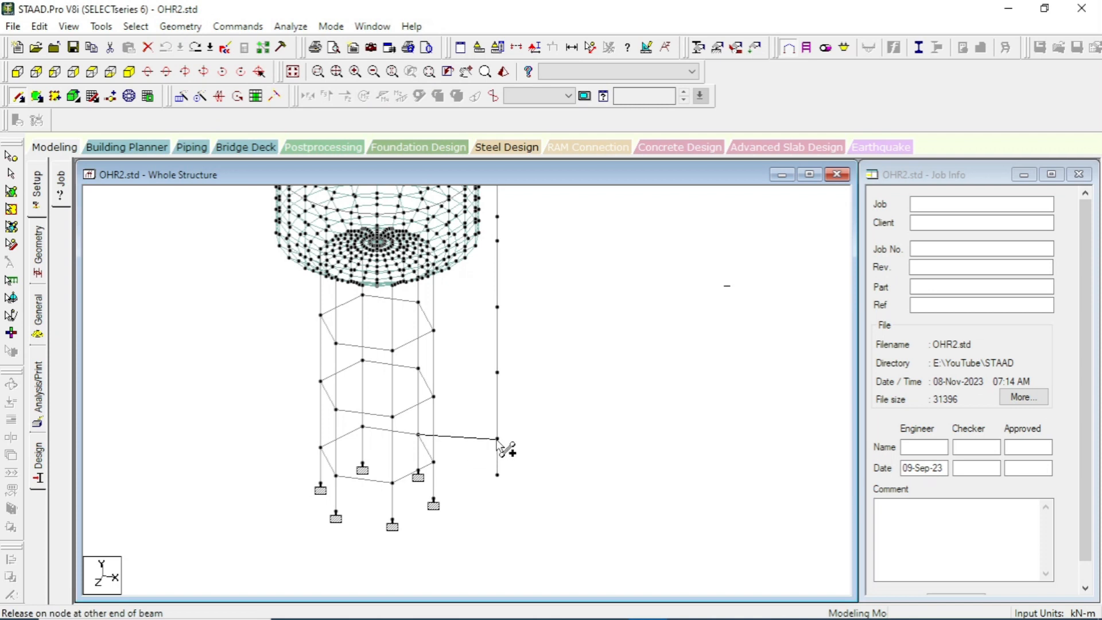
pyautogui.click(497, 438)
pyautogui.click(433, 462)
pyautogui.click(497, 438)
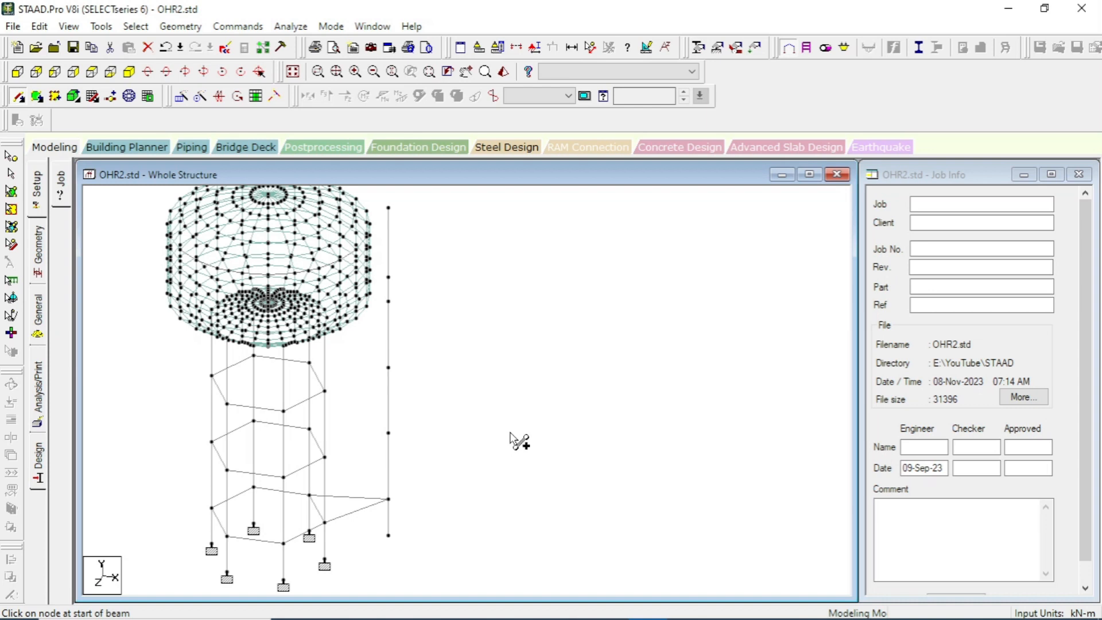
# - Select both new tie beams and repeat them translationally in the Y direction with 3 steps at 4.6 m spacing
pyautogui.click(12, 176)
pyautogui.click(359, 509)
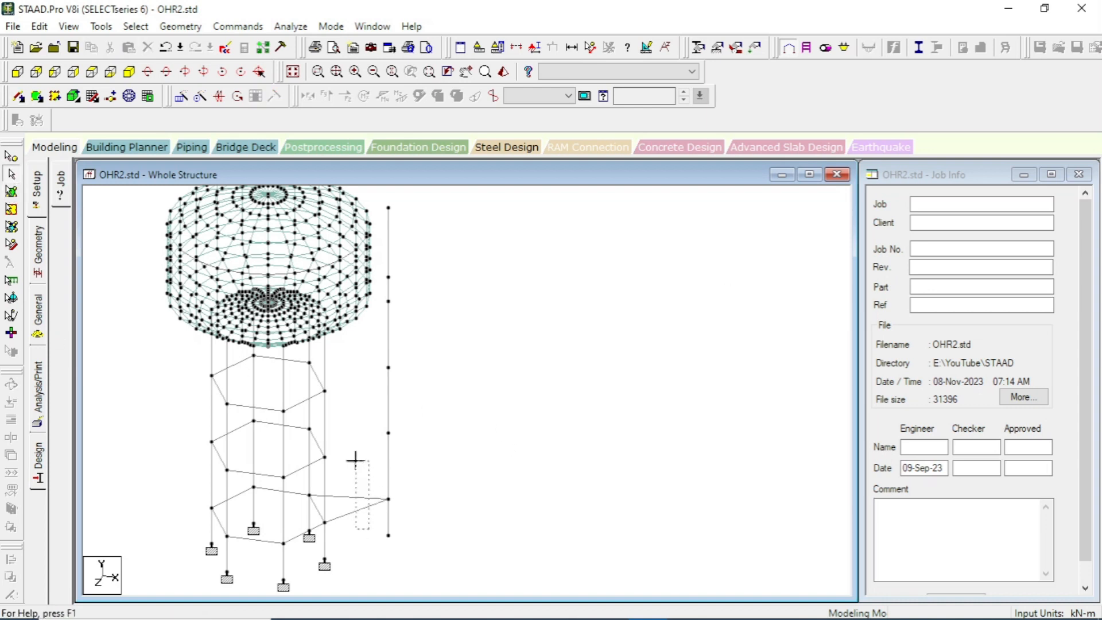
pyautogui.keyDown('ctrl'); pyautogui.click(352, 501); pyautogui.keyUp('ctrl')
pyautogui.moveTo(487, 497); pyautogui.dragTo(463, 495, button='middle')
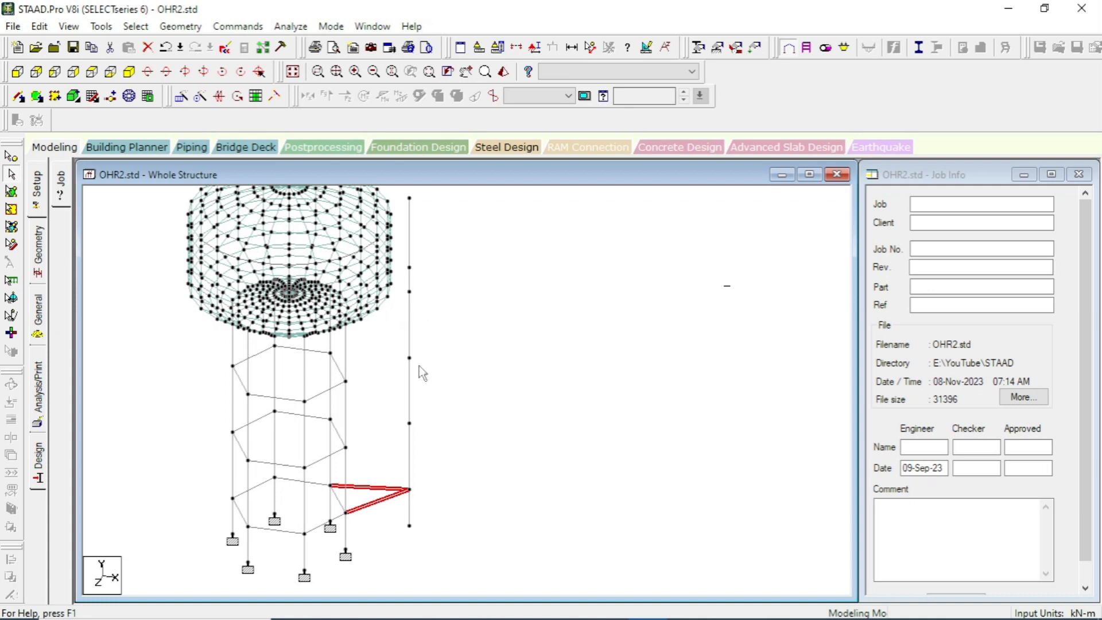
pyautogui.click(182, 103)
pyautogui.moveTo(566, 220); pyautogui.dragTo(814, 212)
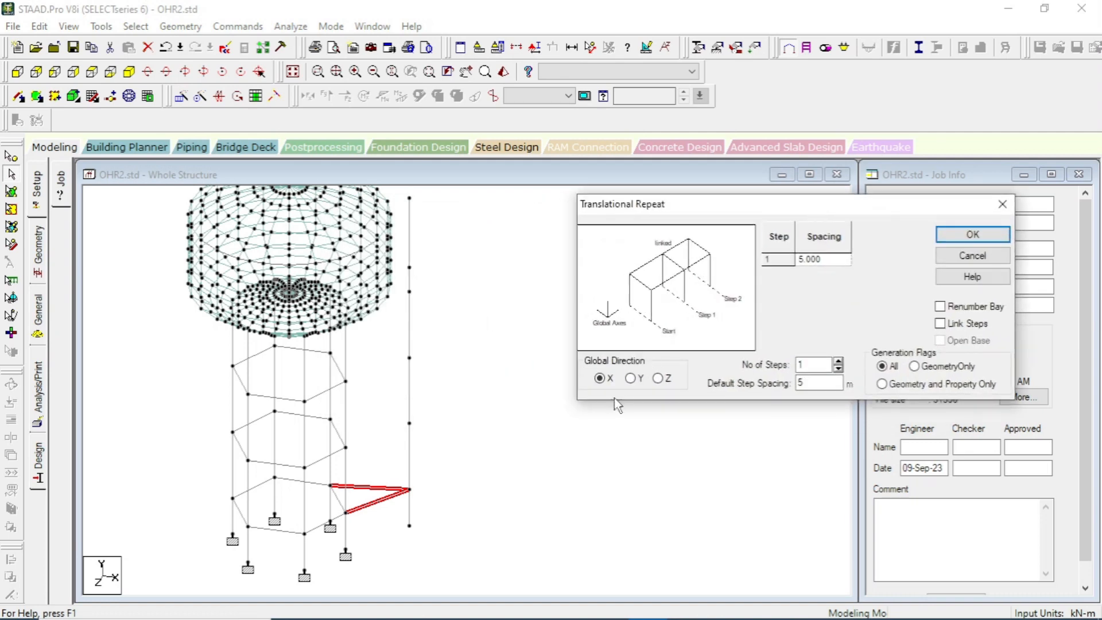
pyautogui.click(630, 378)
pyautogui.doubleClick(812, 364)
pyautogui.write('3')
pyautogui.press('Tab')
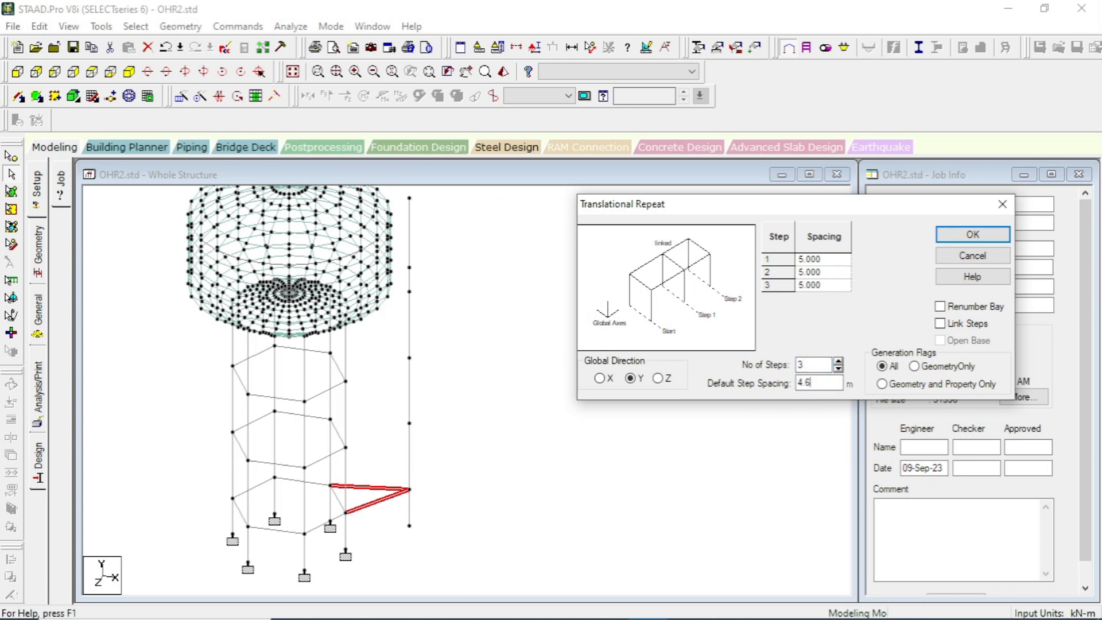
pyautogui.click(973, 234)
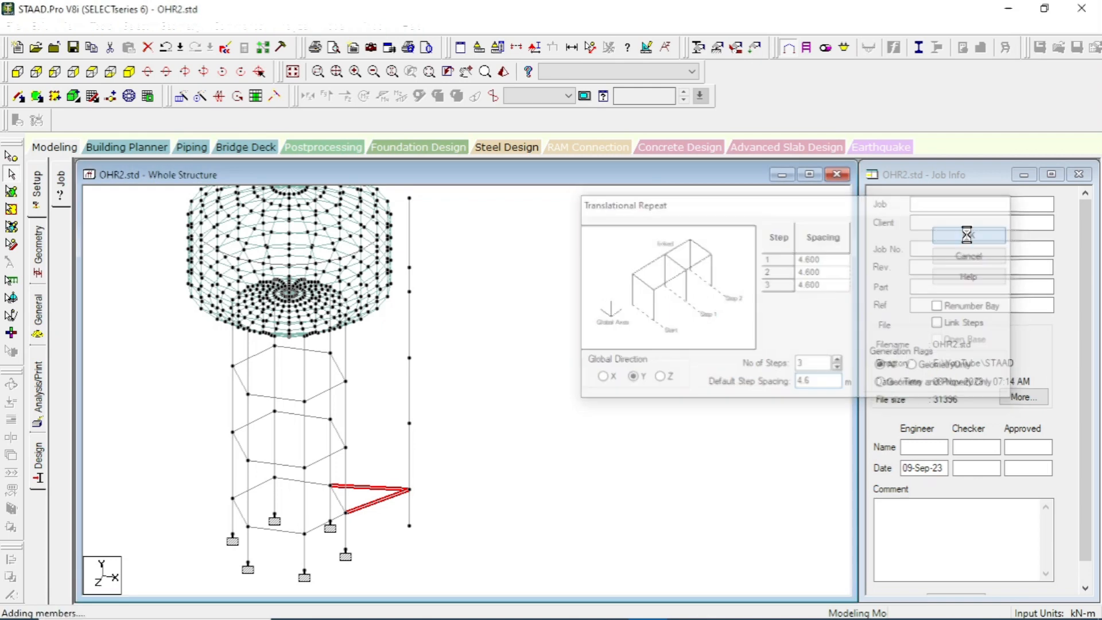
# - Inspect the repeated tie beams between the staircase column and the reservoir columns from several angles
pyautogui.moveTo(420, 401); pyautogui.dragTo(437, 386, button='middle')
pyautogui.scroll(1, 437, 380)
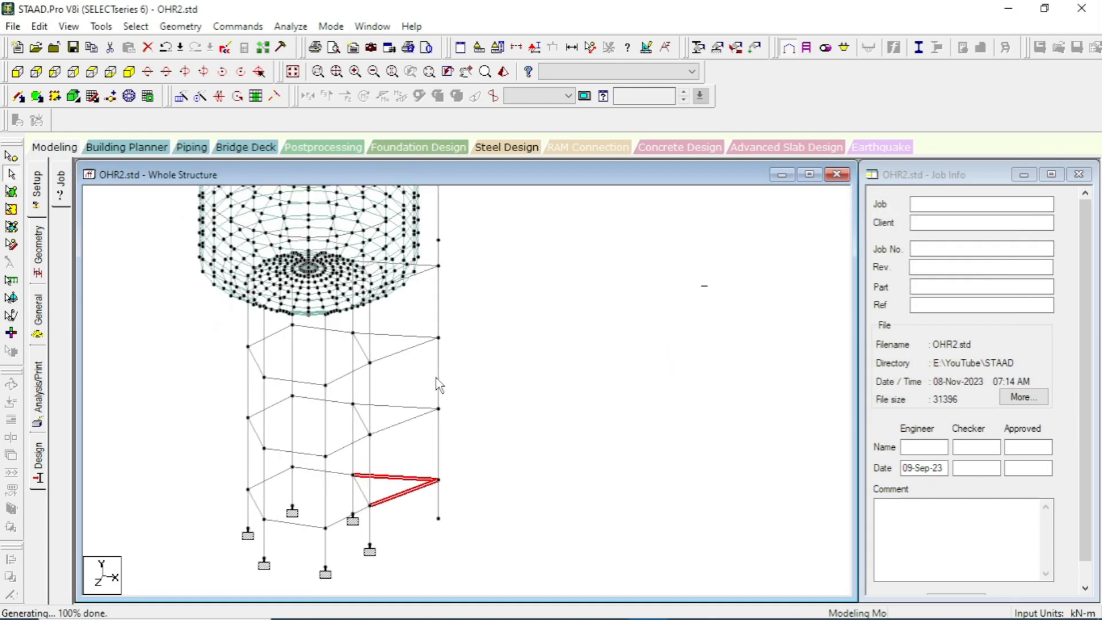
pyautogui.press('Left')
pyautogui.press('Left')
pyautogui.press('Left')
pyautogui.press('Left')
pyautogui.press('Left')
pyautogui.press('Left')
pyautogui.press('Left')
pyautogui.press('Left')
pyautogui.press('Left')
pyautogui.press('Left')
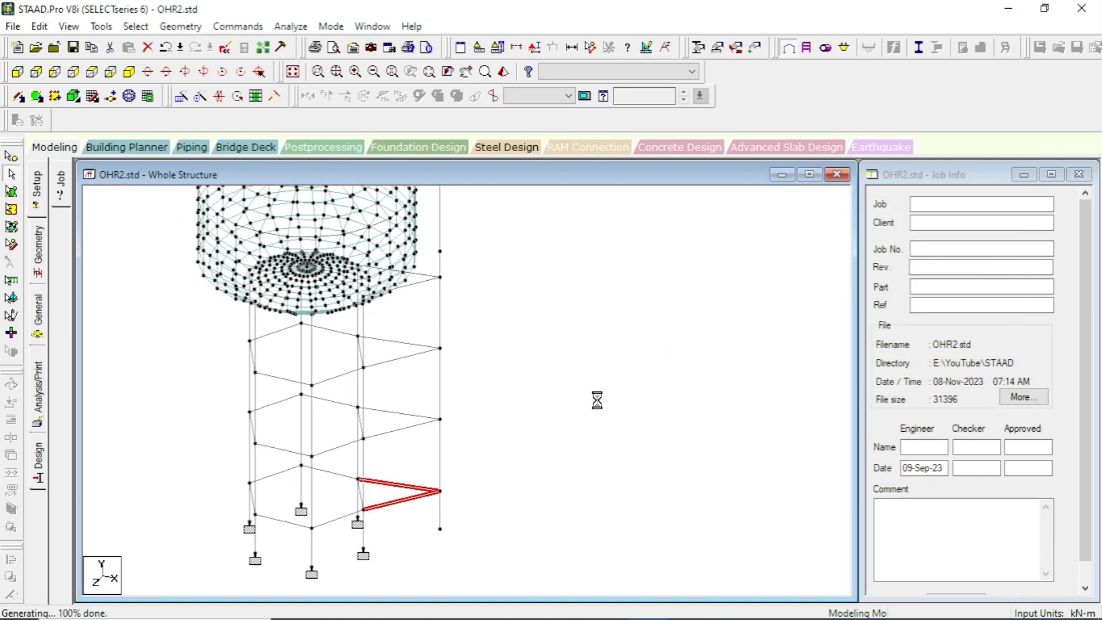
pyautogui.press('Left')
pyautogui.press('Left')
pyautogui.press('Left')
pyautogui.press('Left')
pyautogui.press('Left')
pyautogui.press('Left')
pyautogui.press('Left')
pyautogui.press('Left')
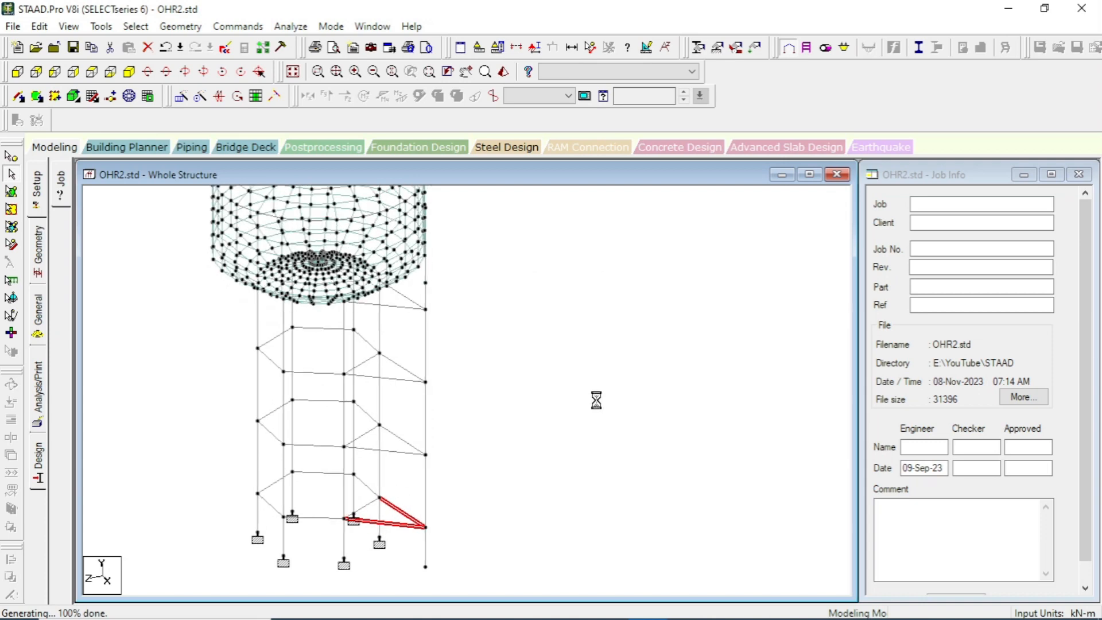
pyautogui.press('Left')
pyautogui.press('Left')
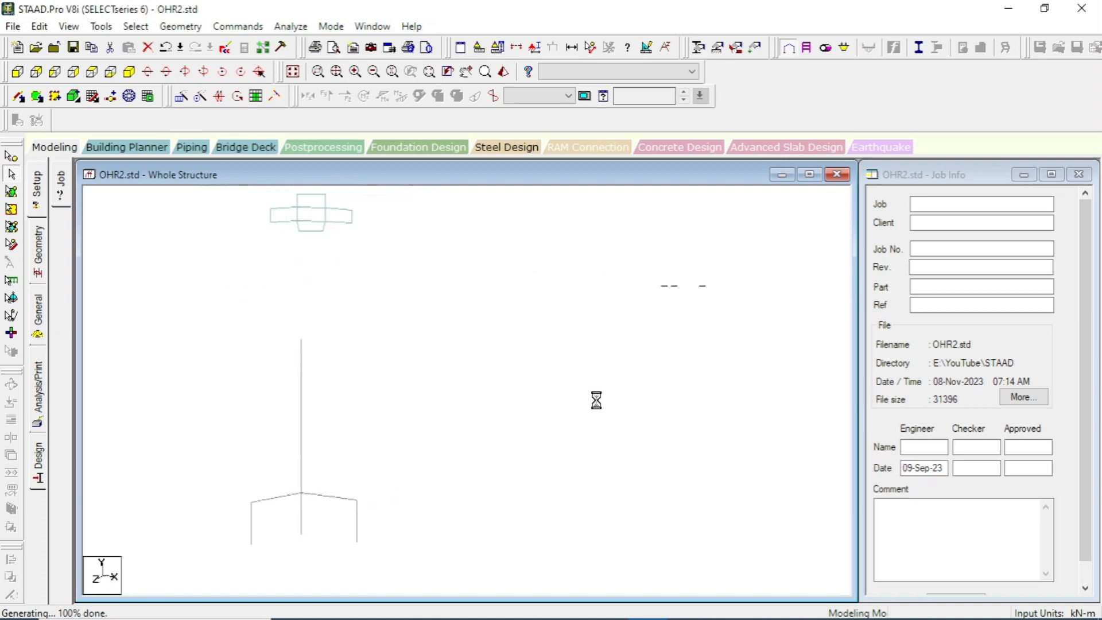
pyautogui.press('Up')
pyautogui.press('Up')
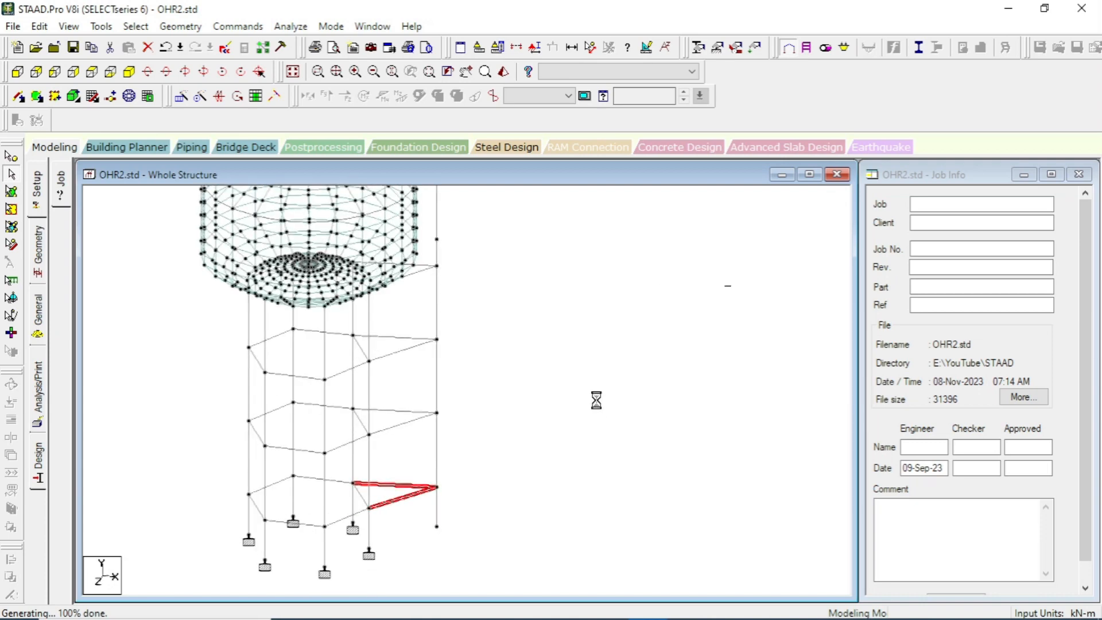
# - Clear the beam selection and save the modified structure
pyautogui.click(575, 388)
pyautogui.press('Up')
pyautogui.click(73, 48)
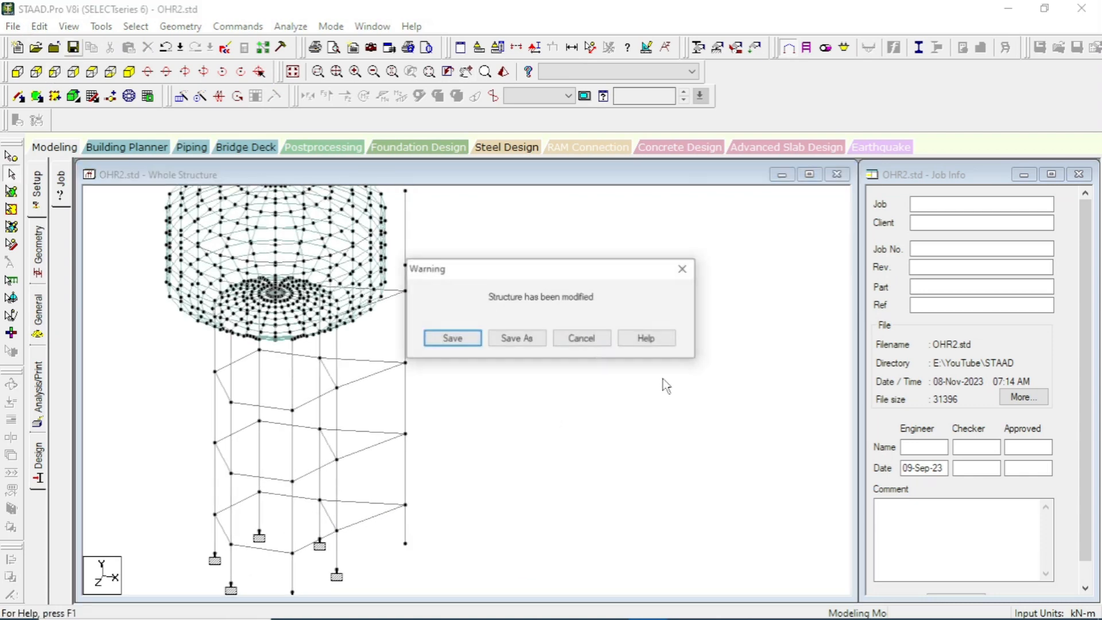
pyautogui.click(457, 341)
pyautogui.click(591, 610)
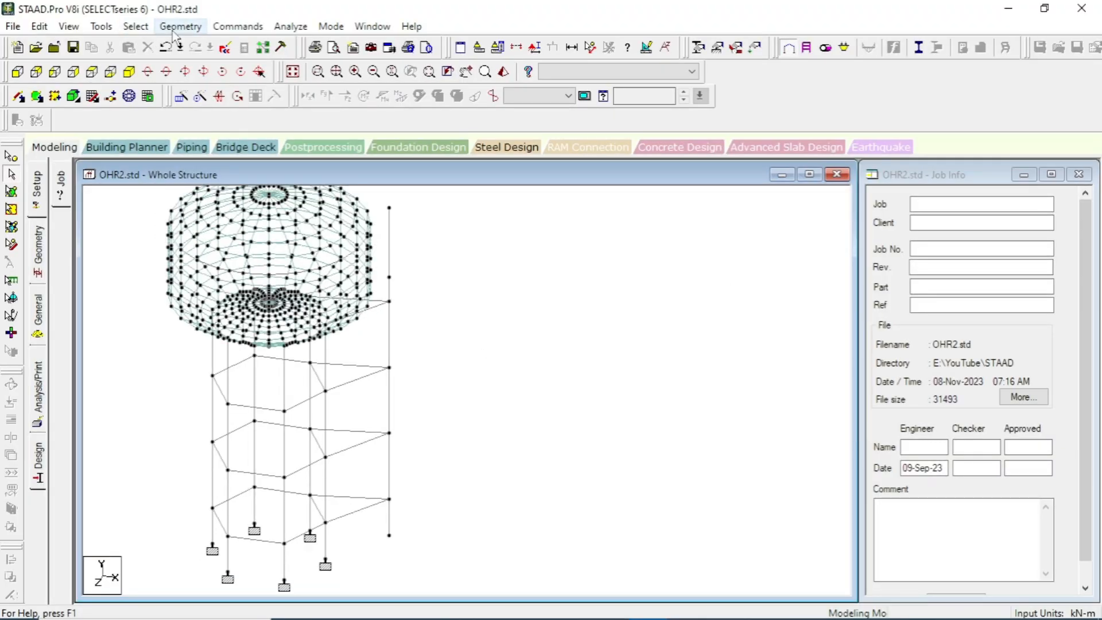
# - Select the members with missing property and show only those selected objects in the view
pyautogui.click(136, 27)
pyautogui.moveTo(280, 537)
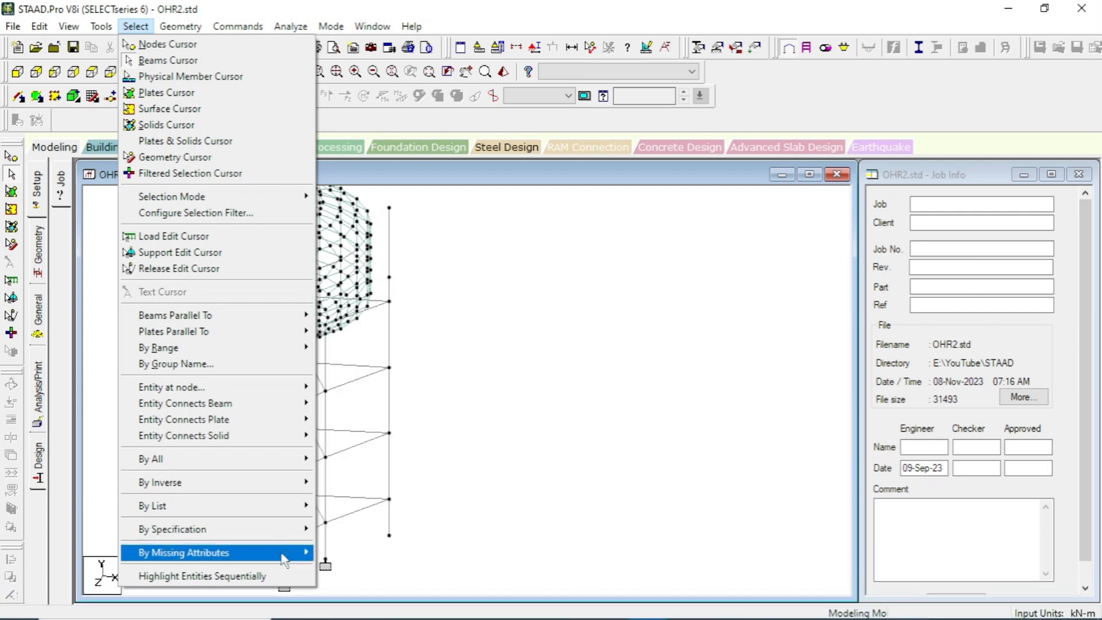
pyautogui.moveTo(284, 558)
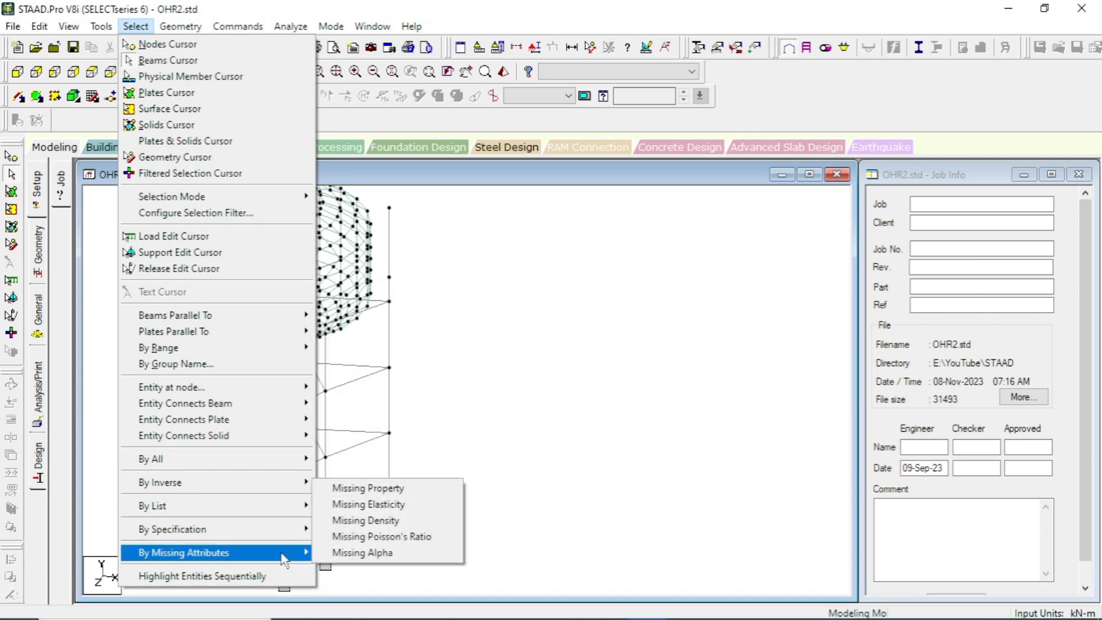
pyautogui.click(376, 489)
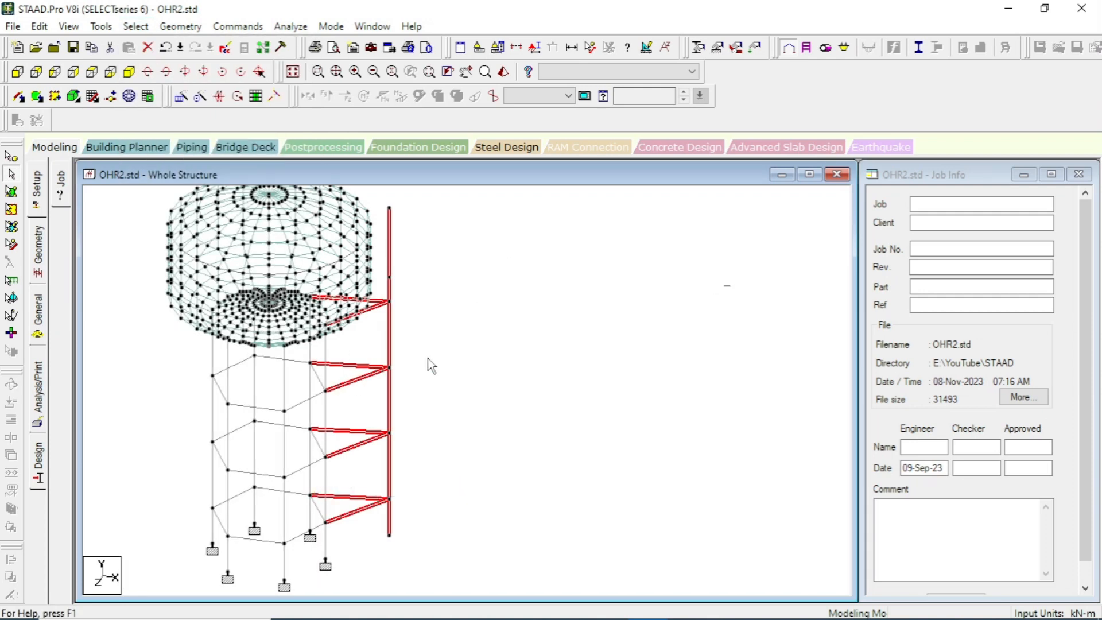
pyautogui.click(69, 27)
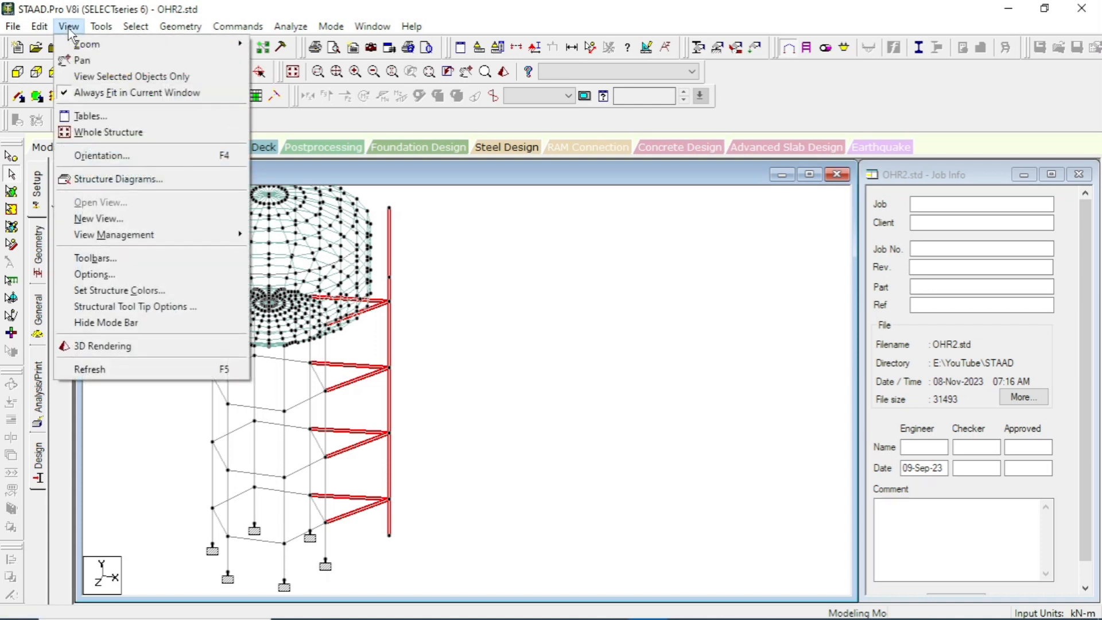
pyautogui.click(128, 79)
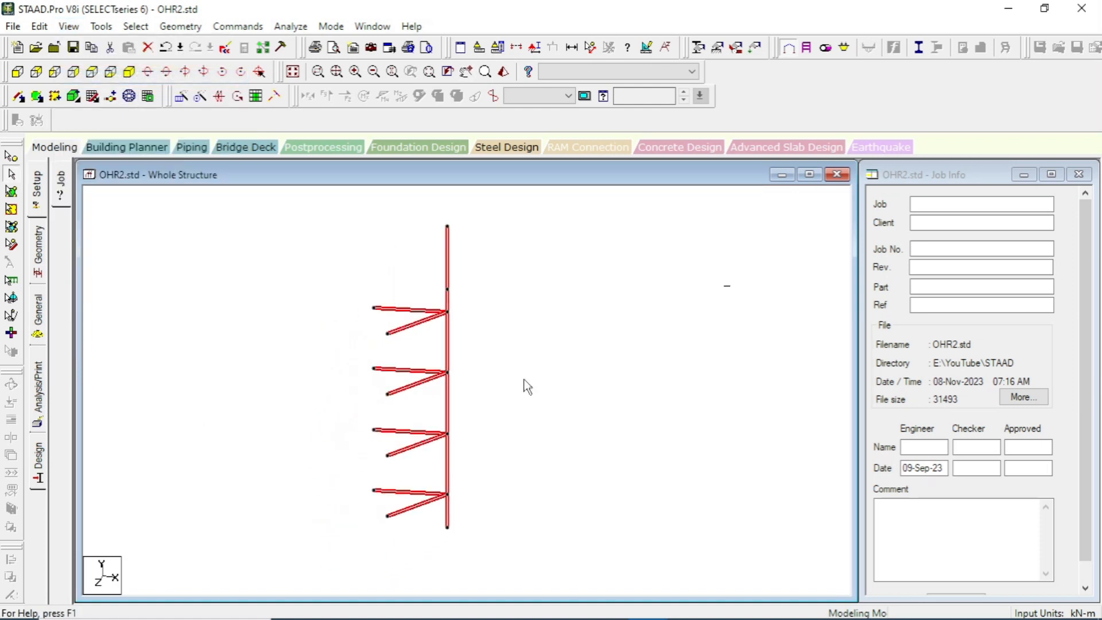
pyautogui.click(534, 384)
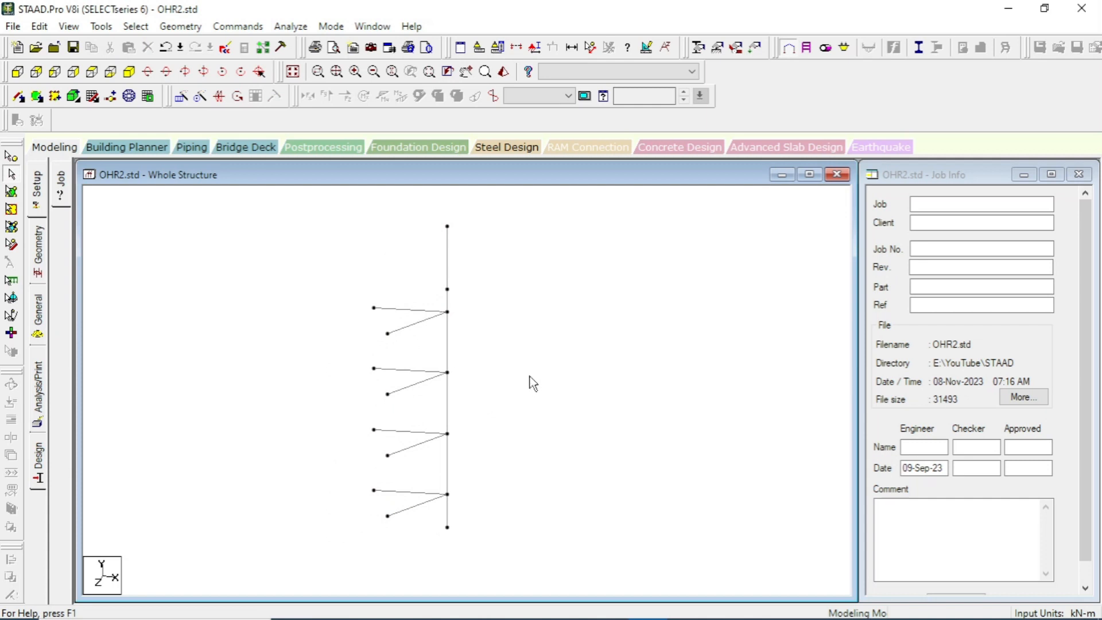
# - Select all the tie beams by selecting the beams parallel to Y and inverting the beam selection
pyautogui.click(92, 71)
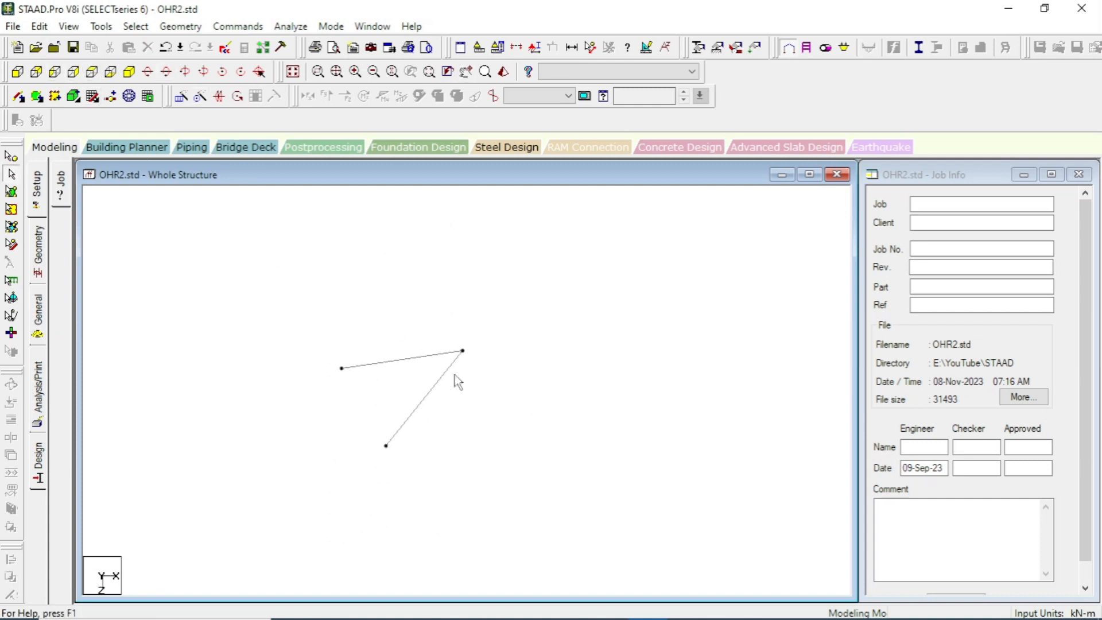
pyautogui.click(128, 71)
pyautogui.moveTo(420, 416); pyautogui.dragTo(462, 357, button='middle')
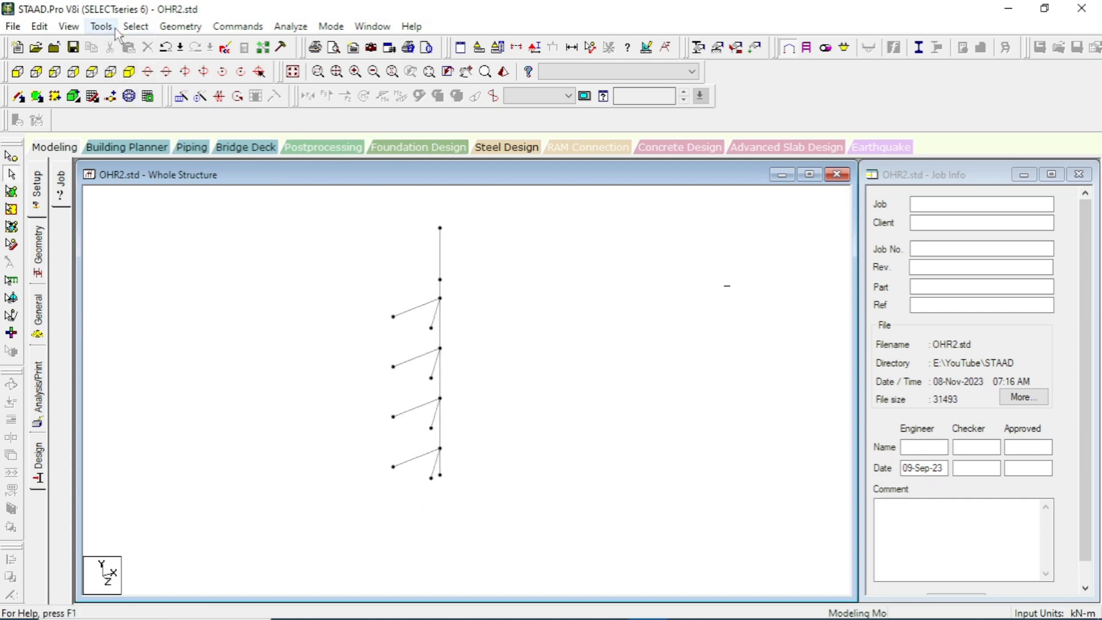
pyautogui.click(135, 26)
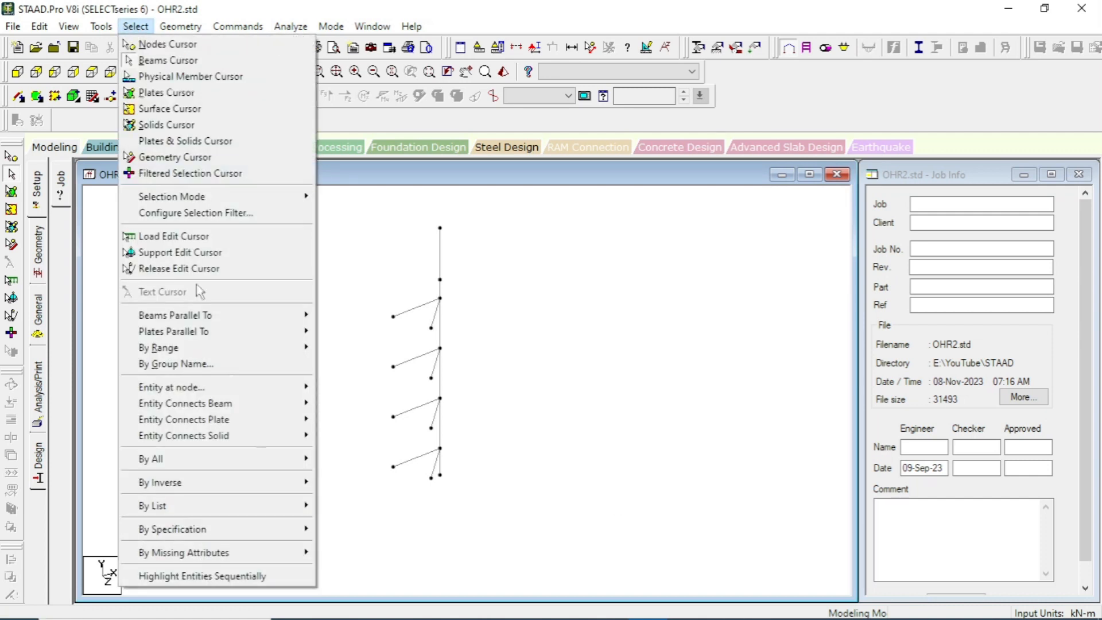
pyautogui.moveTo(301, 315)
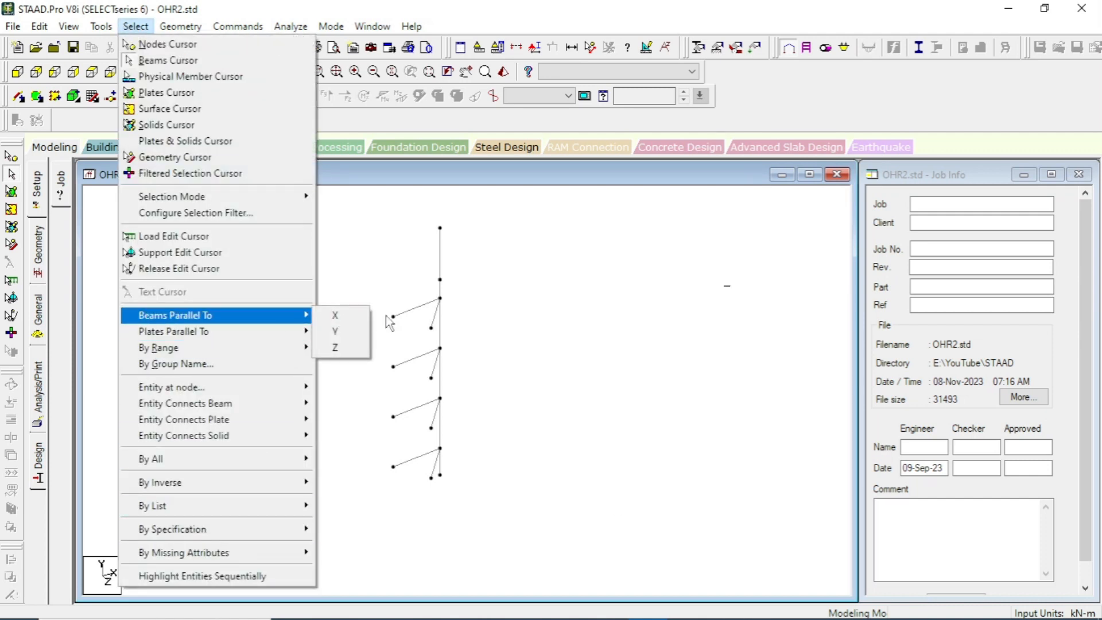
pyautogui.click(355, 333)
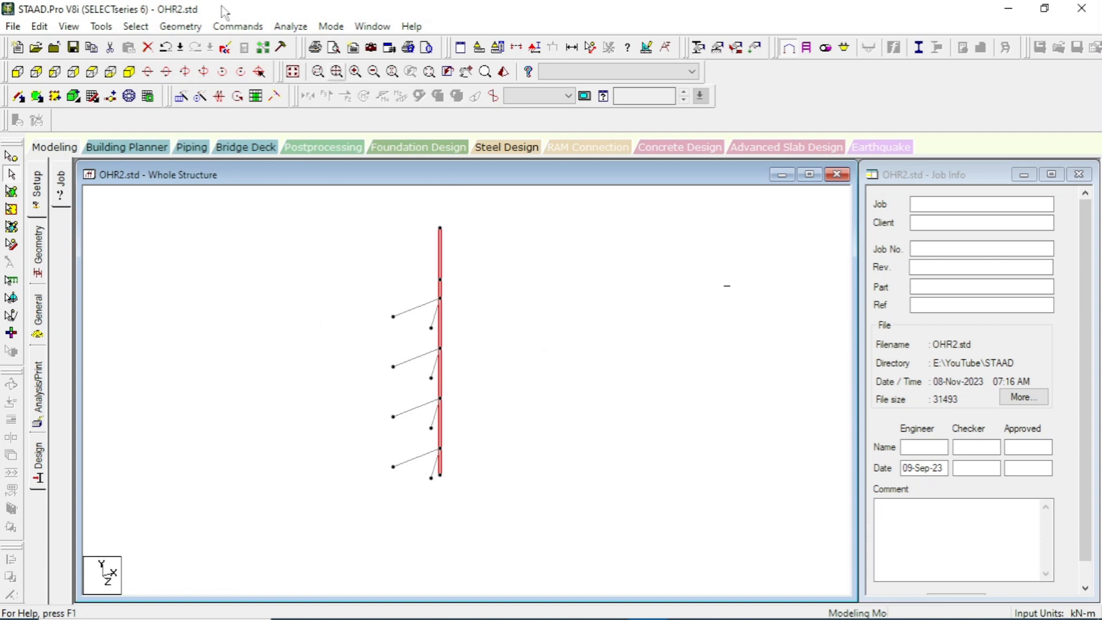
pyautogui.click(136, 26)
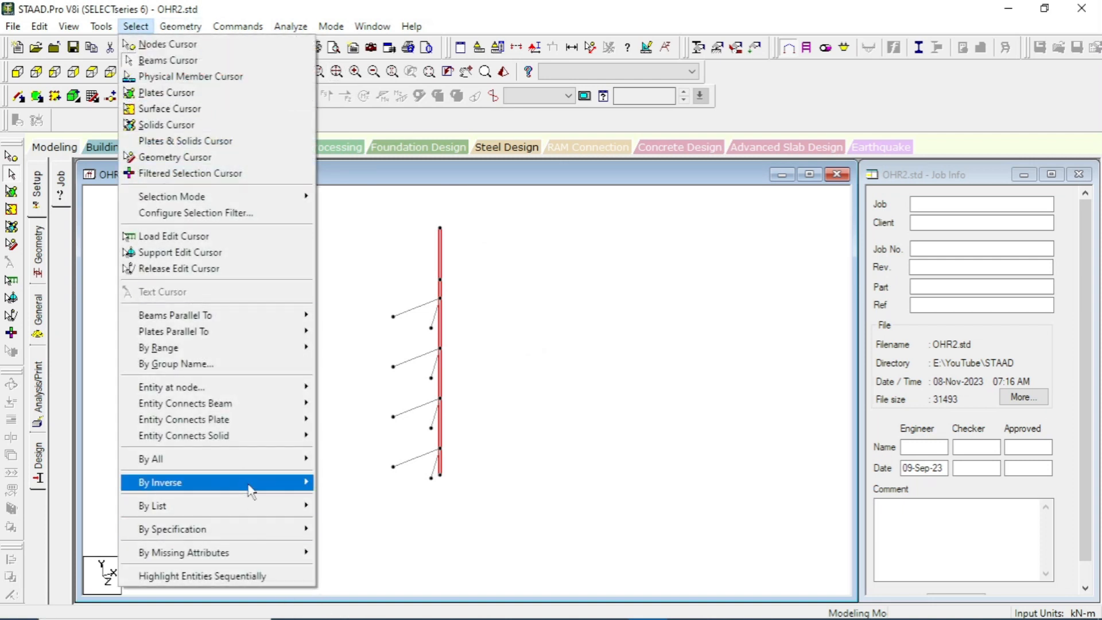
pyautogui.moveTo(252, 483)
pyautogui.click(399, 499)
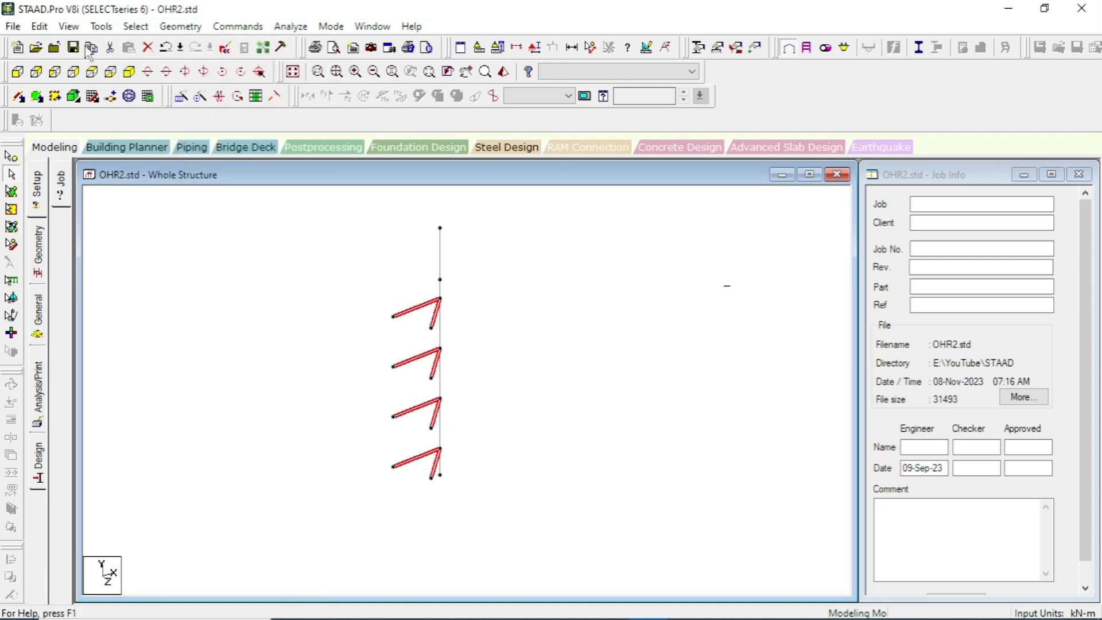
# - Define a rectangular CONCRETE section with YD 0.3 m and ZD 0.25 m and assign it to the selected tie beams
pyautogui.click(92, 71)
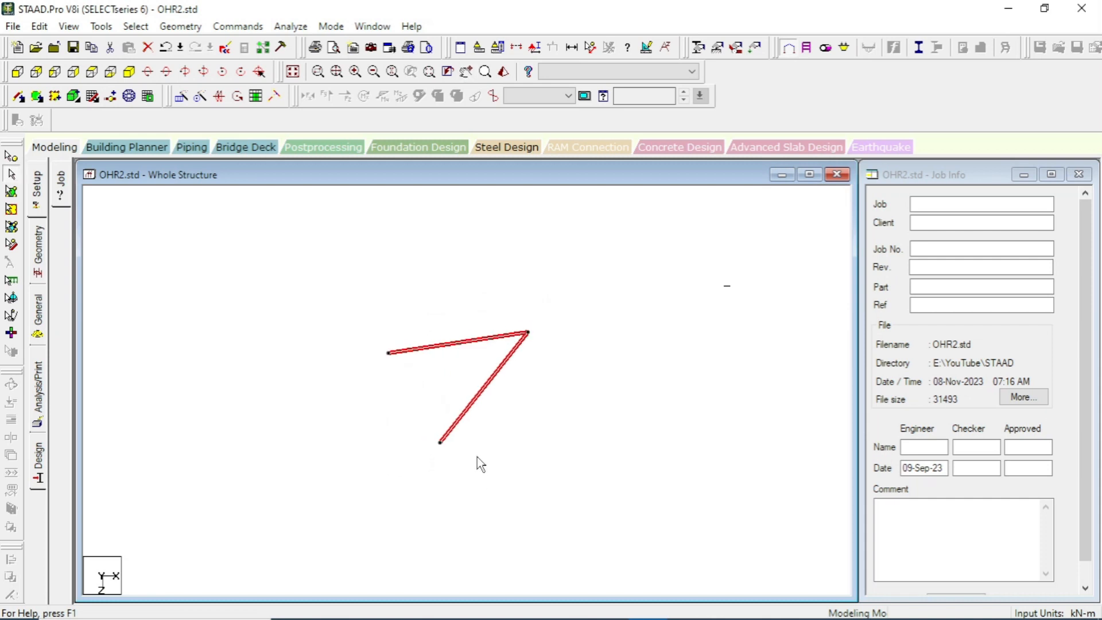
pyautogui.click(130, 72)
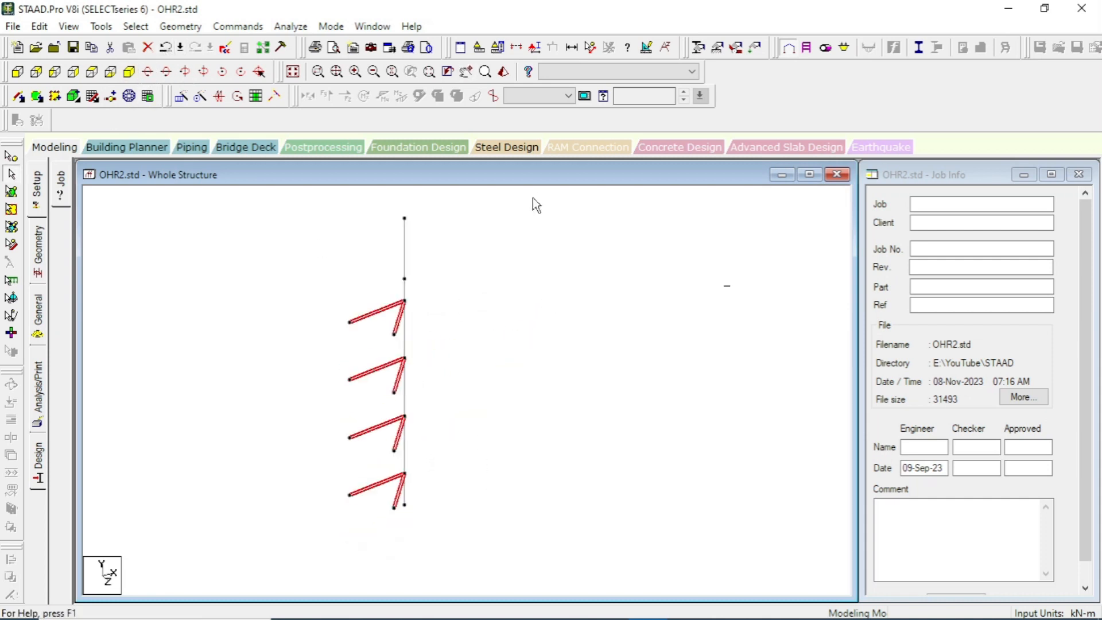
pyautogui.click(698, 47)
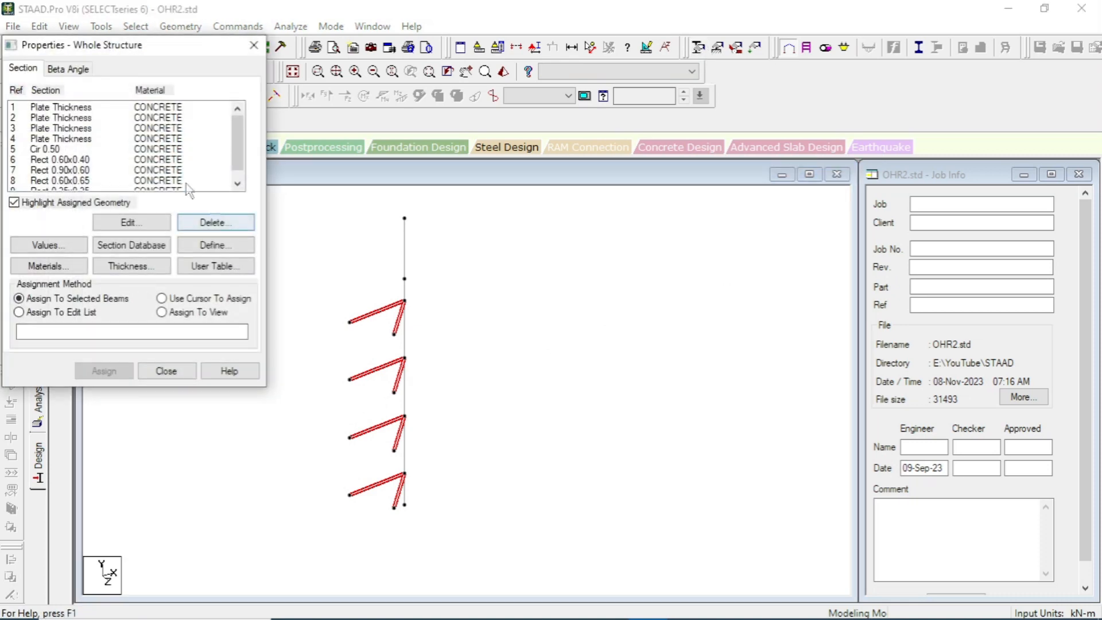
pyautogui.moveTo(155, 49); pyautogui.dragTo(848, 86)
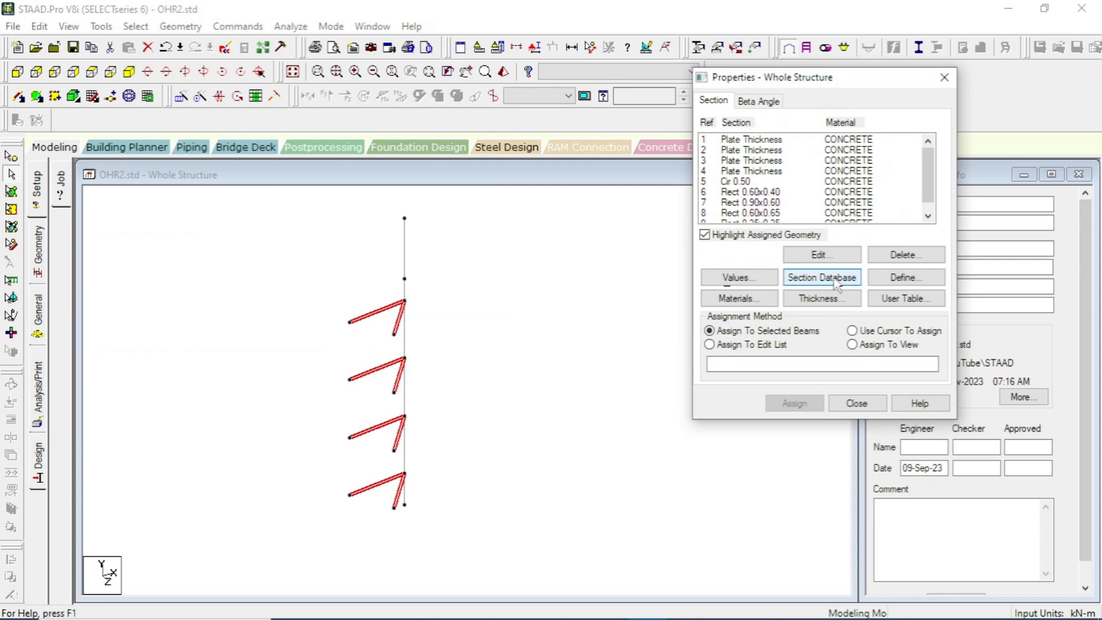
pyautogui.click(904, 279)
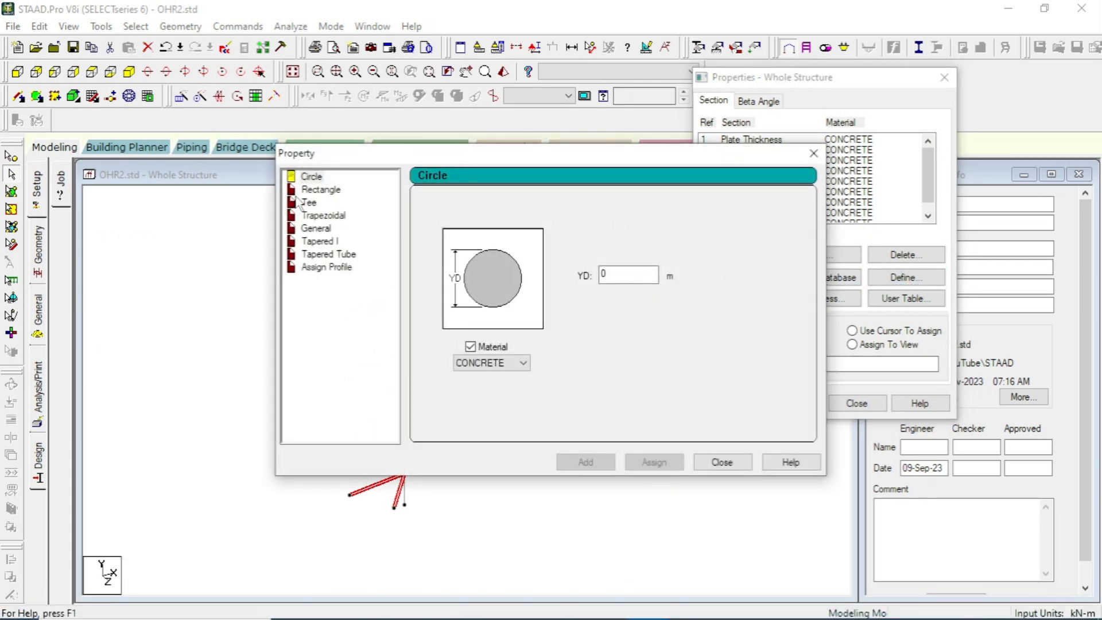
pyautogui.click(320, 191)
pyautogui.click(625, 262)
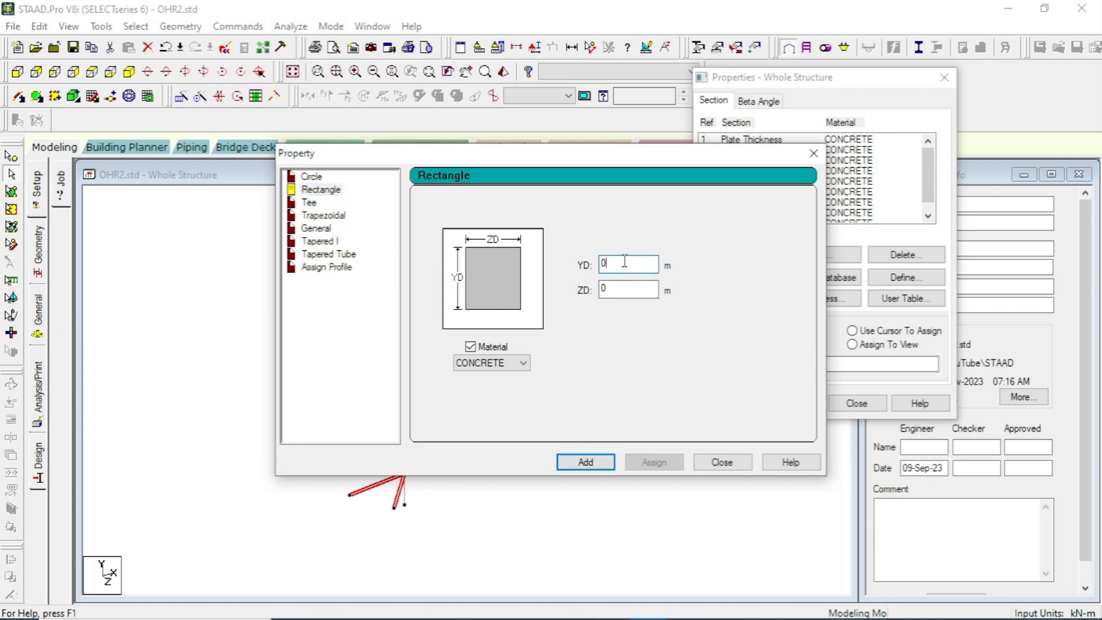
pyautogui.write('.3')
pyautogui.click(637, 290)
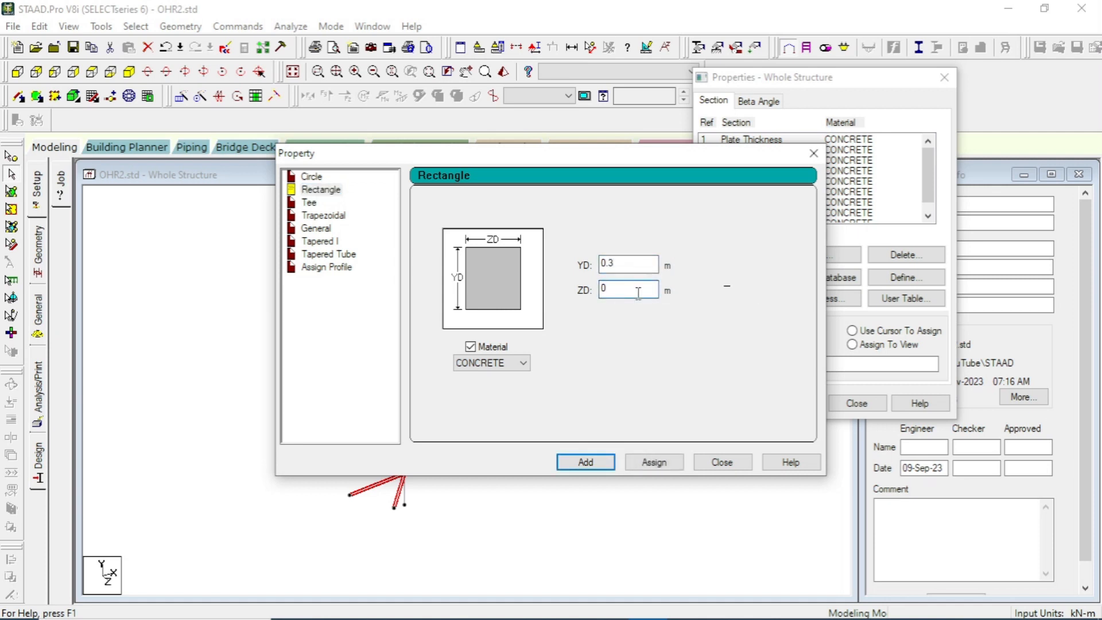
pyautogui.write('.25')
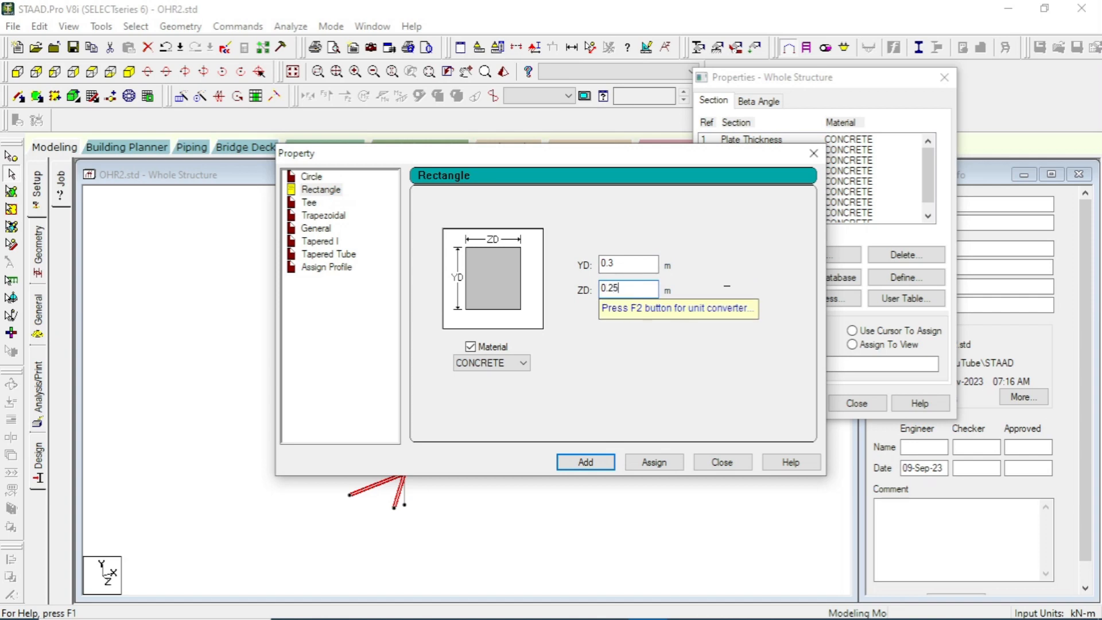
pyautogui.click(677, 465)
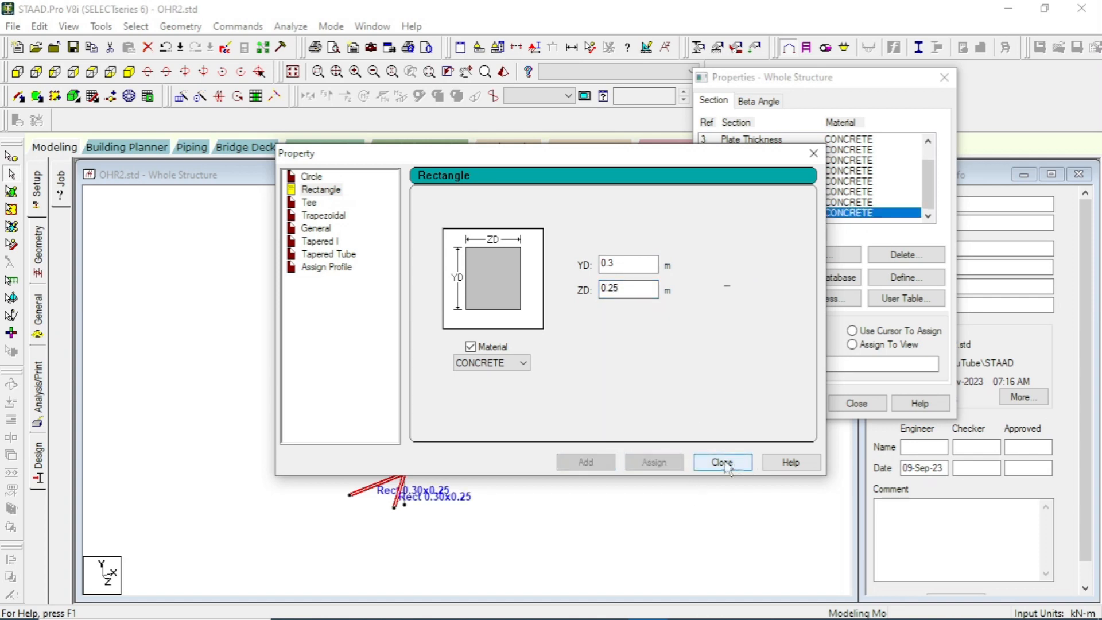
pyautogui.click(722, 462)
# - Inspect the section labels on the tie beams in isometric and plan views, and clear the beam selection
pyautogui.scroll(1, 418, 420)
pyautogui.moveTo(476, 434); pyautogui.dragTo(443, 450, button='middle')
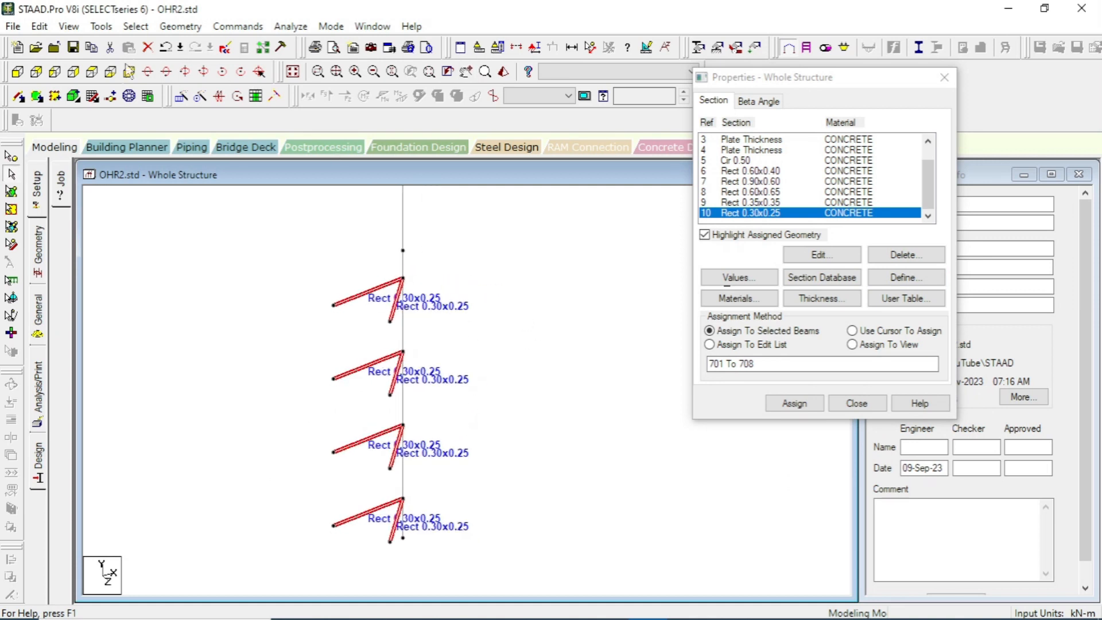
pyautogui.click(93, 72)
pyautogui.moveTo(574, 479); pyautogui.dragTo(495, 459, button='middle')
pyautogui.scroll(1, 495, 459)
pyautogui.click(539, 372)
pyautogui.moveTo(523, 388); pyautogui.dragTo(418, 422, button='middle')
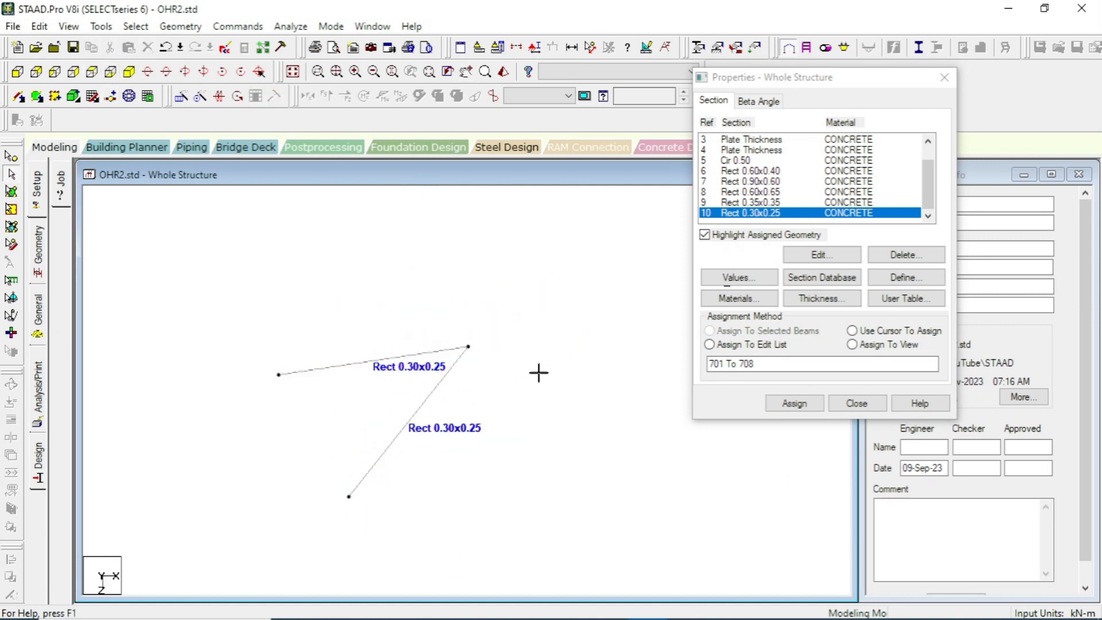
pyautogui.scroll(2, 475, 415)
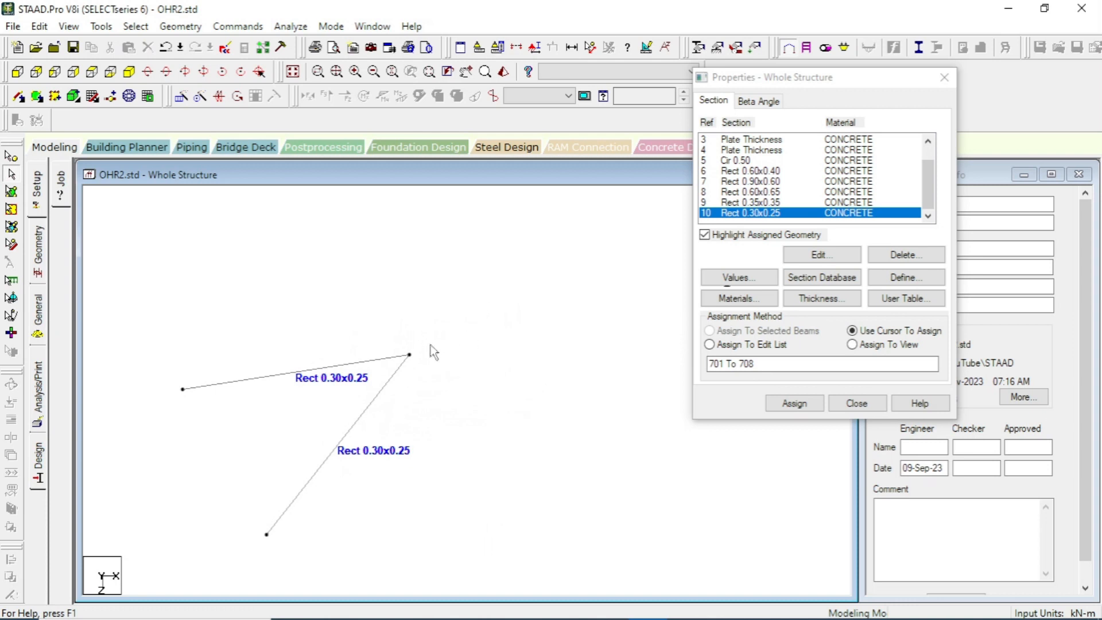
# - Select the staircase column members by choosing the beams parallel to Y, and return to the isometric view
pyautogui.click(143, 30)
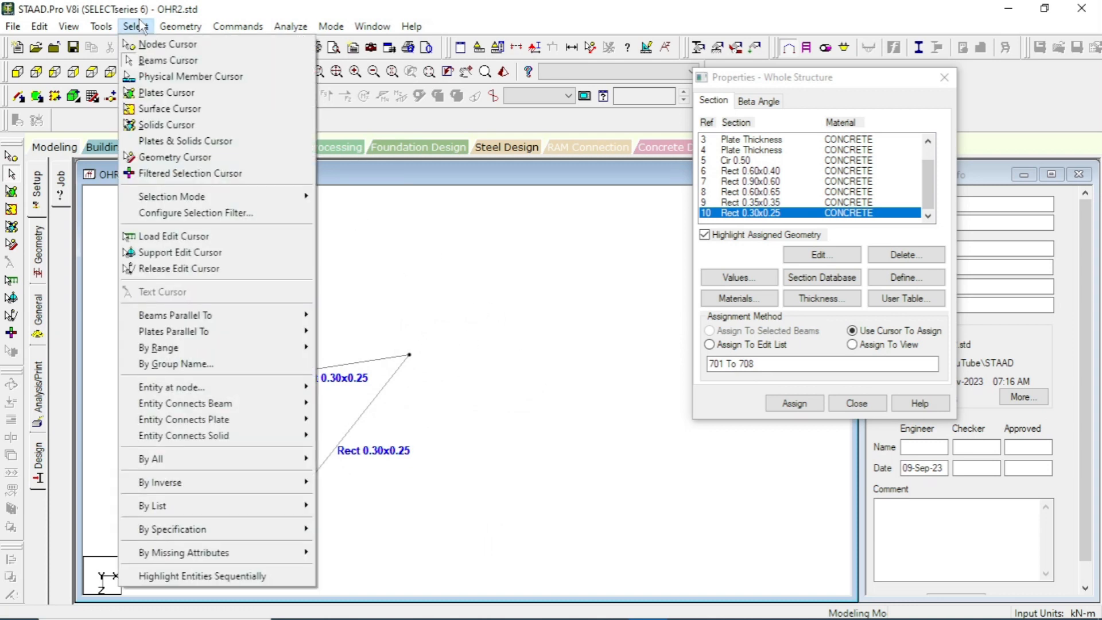
pyautogui.moveTo(274, 319)
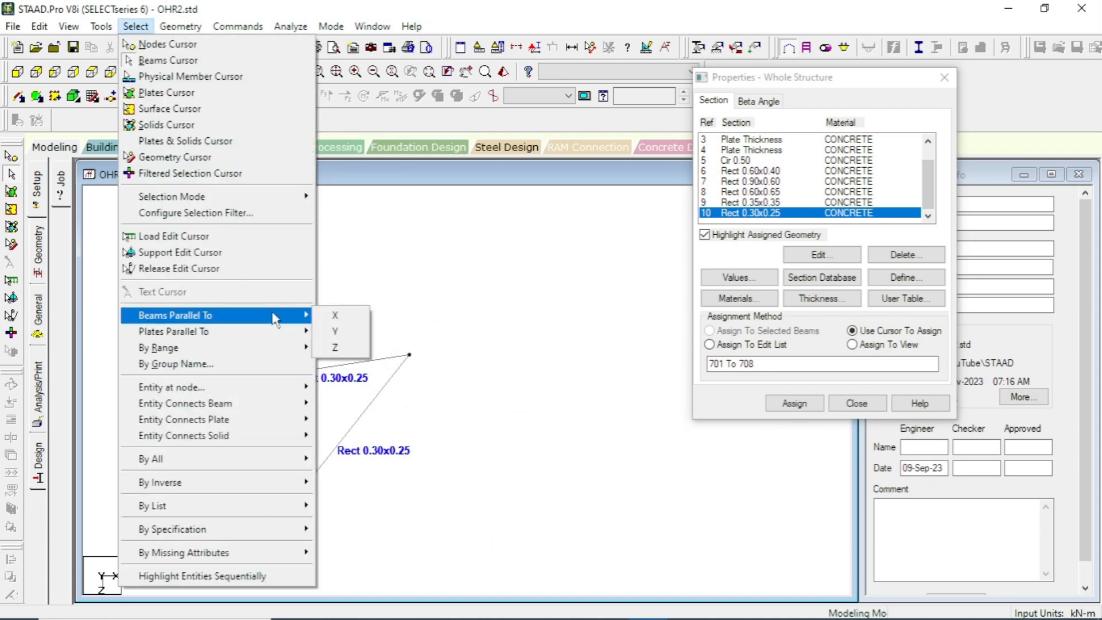
pyautogui.click(335, 316)
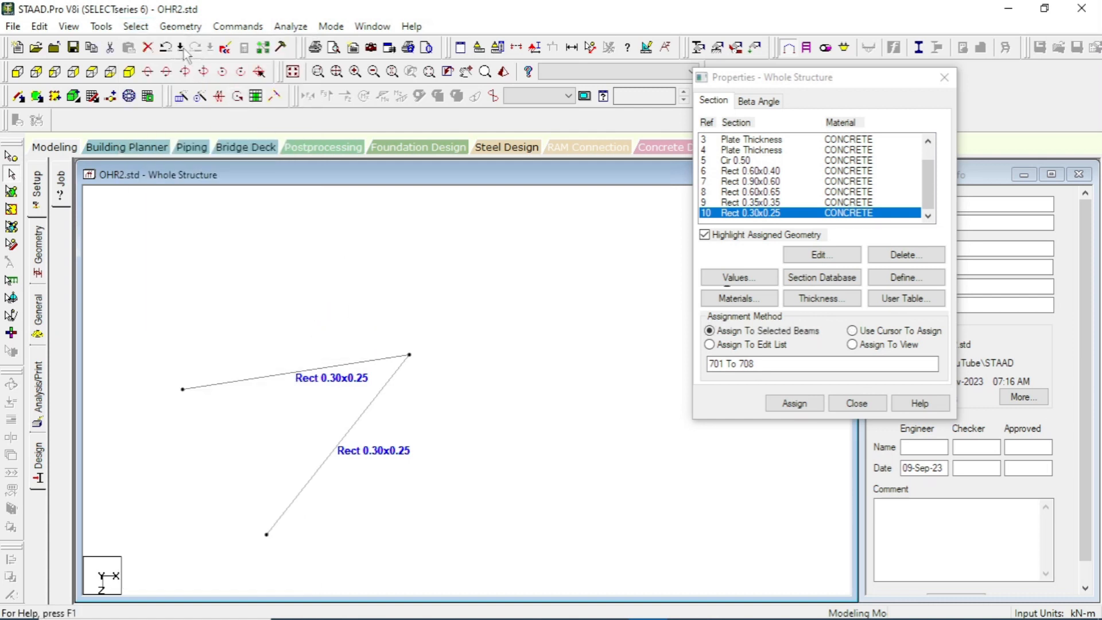
pyautogui.click(129, 72)
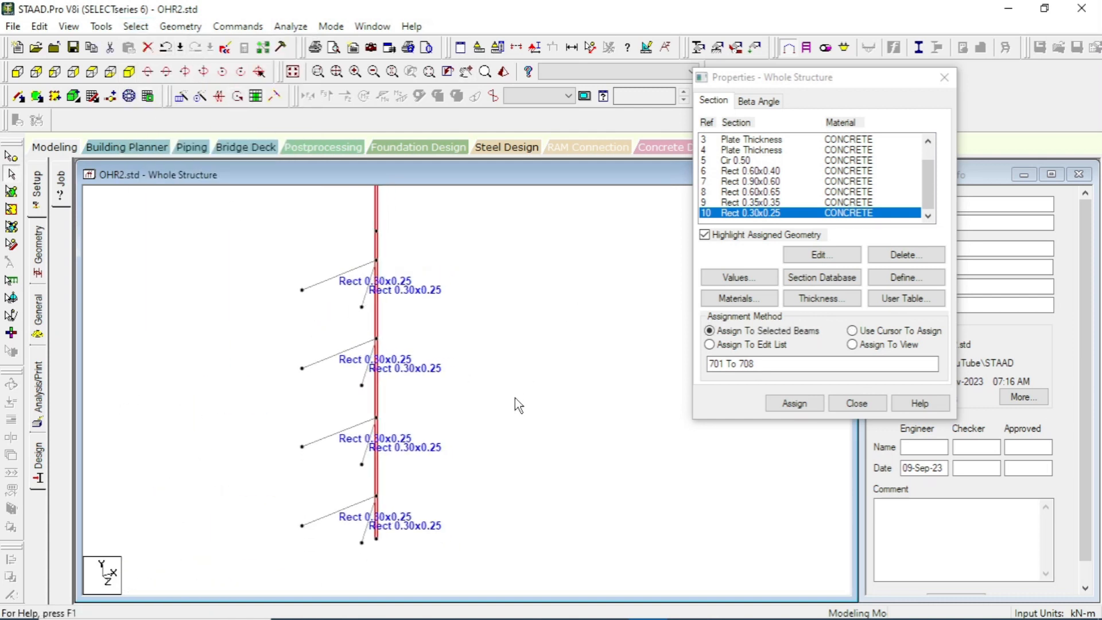
# - Switch to the PDF drawing and examine the spiral staircase column in the plan and in Section 1-1
pyautogui.hotkey('alt', 'Tab')
pyautogui.moveTo(838, 224); pyautogui.dragTo(820, 260)
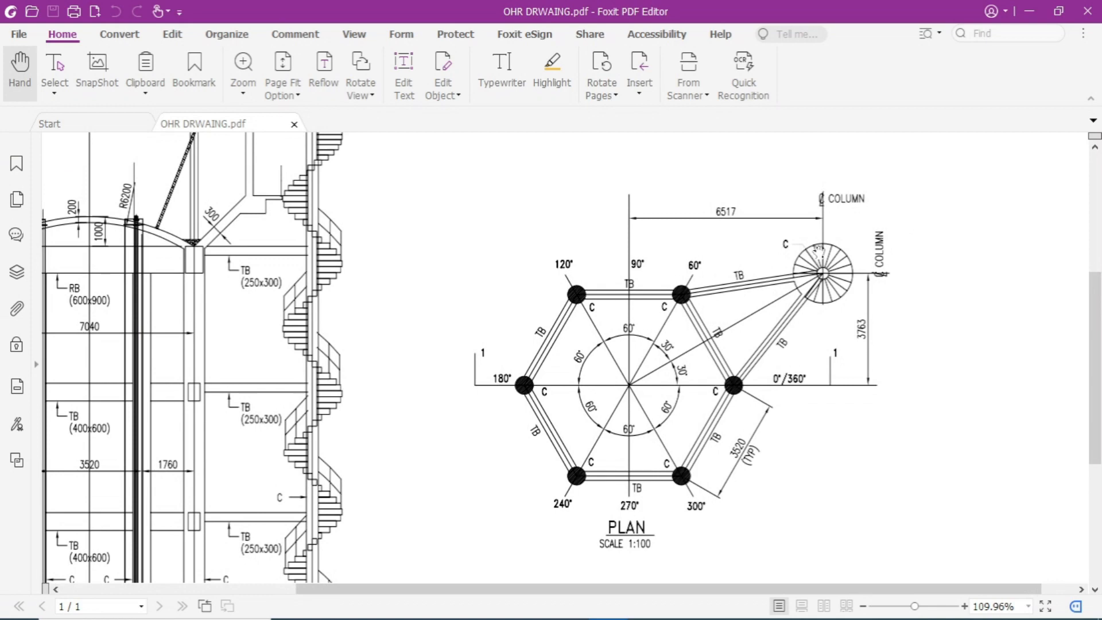
pyautogui.moveTo(270, 398); pyautogui.dragTo(532, 148)
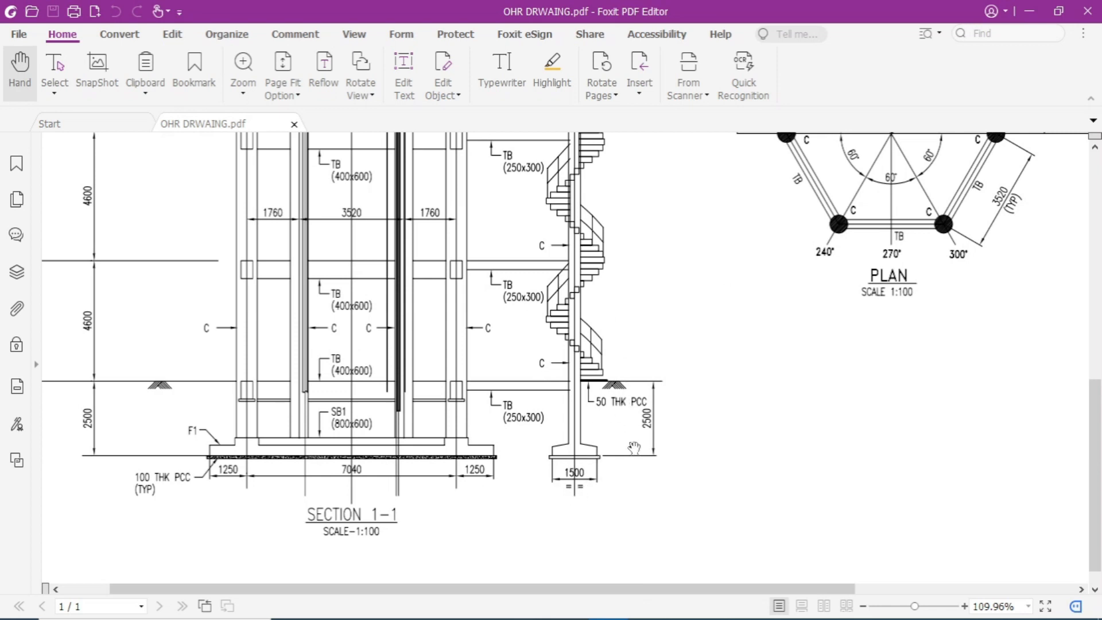
pyautogui.scroll(3, 634, 448)
pyautogui.hscroll(4, 634, 448)
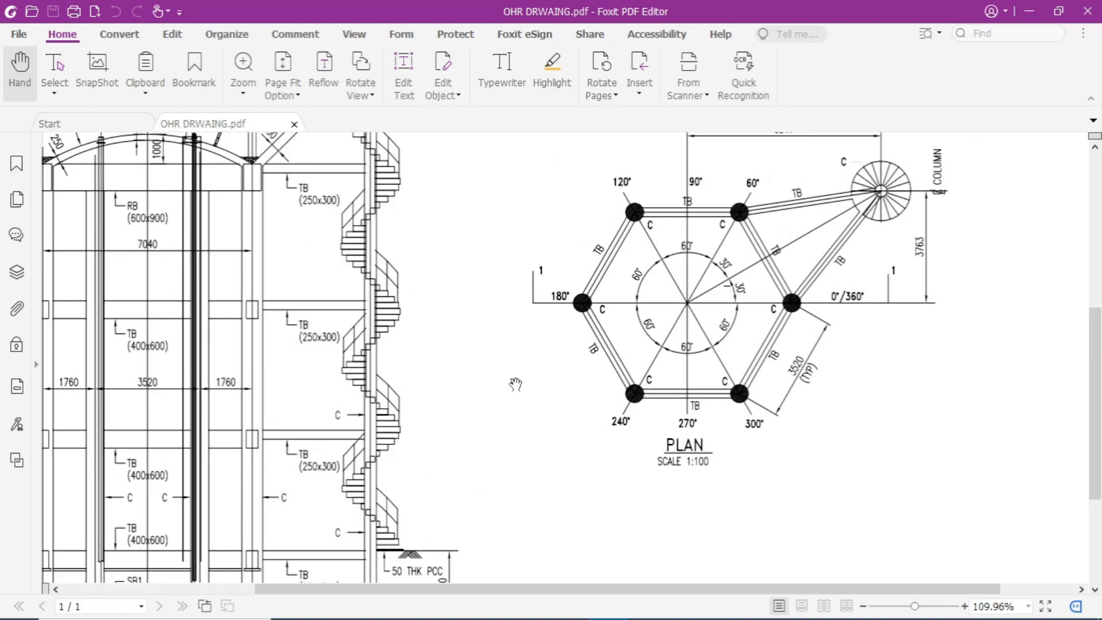
pyautogui.moveTo(915, 188); pyautogui.dragTo(827, 241)
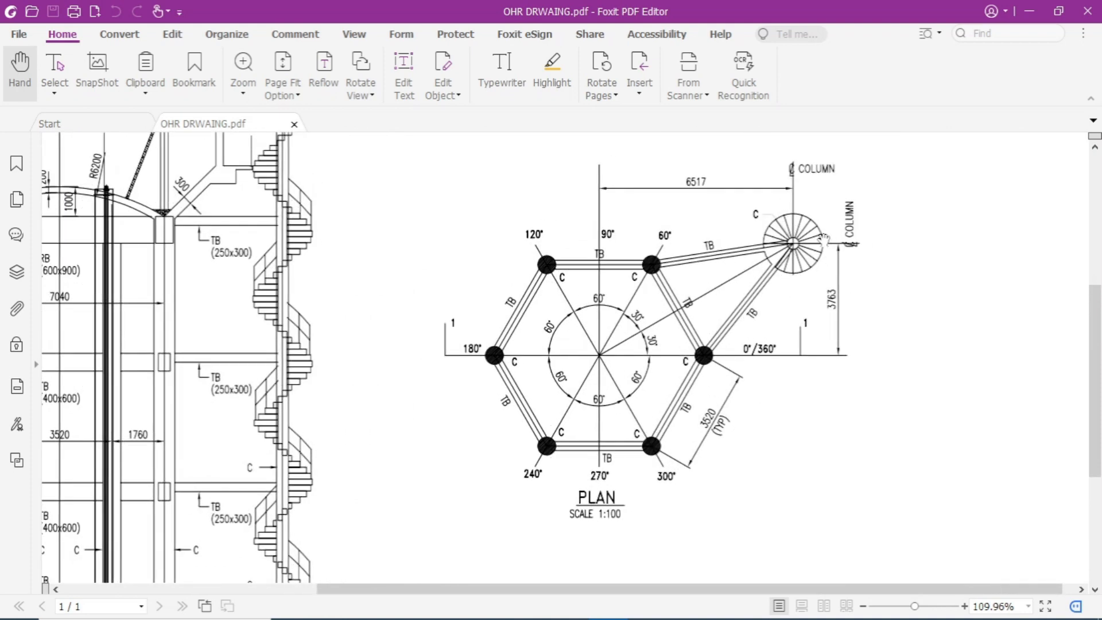
# - Define a circular CONCRETE section with YD 0.25 m in STAAD.Pro, assign it to the selected staircase column members, and close the properties
pyautogui.moveTo(503, 461)
pyautogui.mouseDown()
pyautogui.moveTo(579, 406)
pyautogui.moveTo(607, 411)
pyautogui.mouseUp()
pyautogui.hotkey('alt', 'Tab')
pyautogui.moveTo(510, 342); pyautogui.dragTo(505, 455, button='middle')
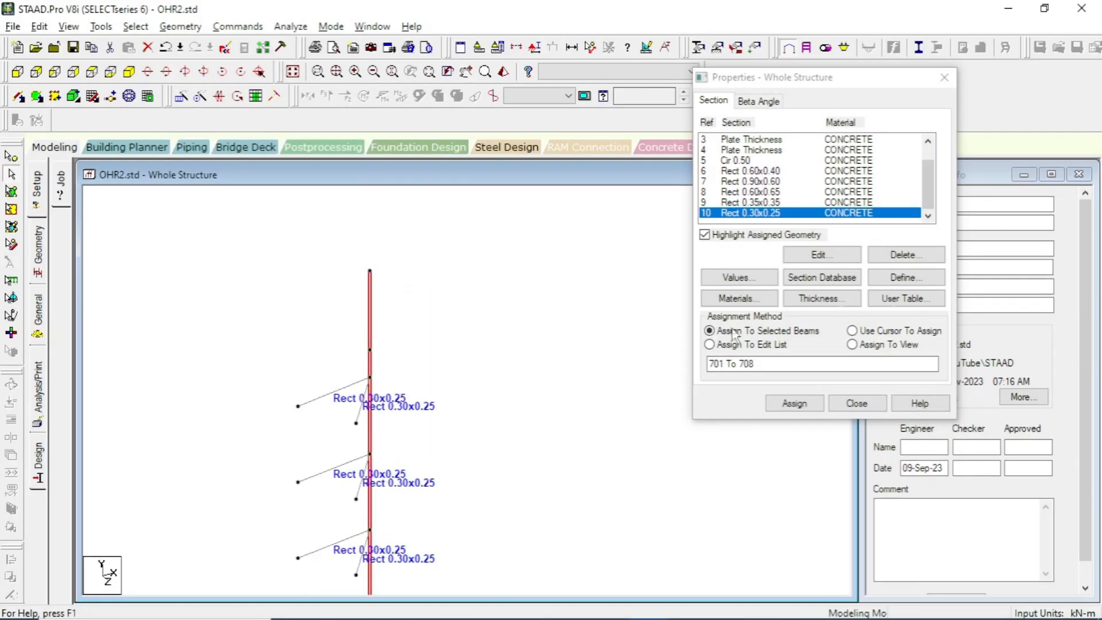
pyautogui.click(910, 278)
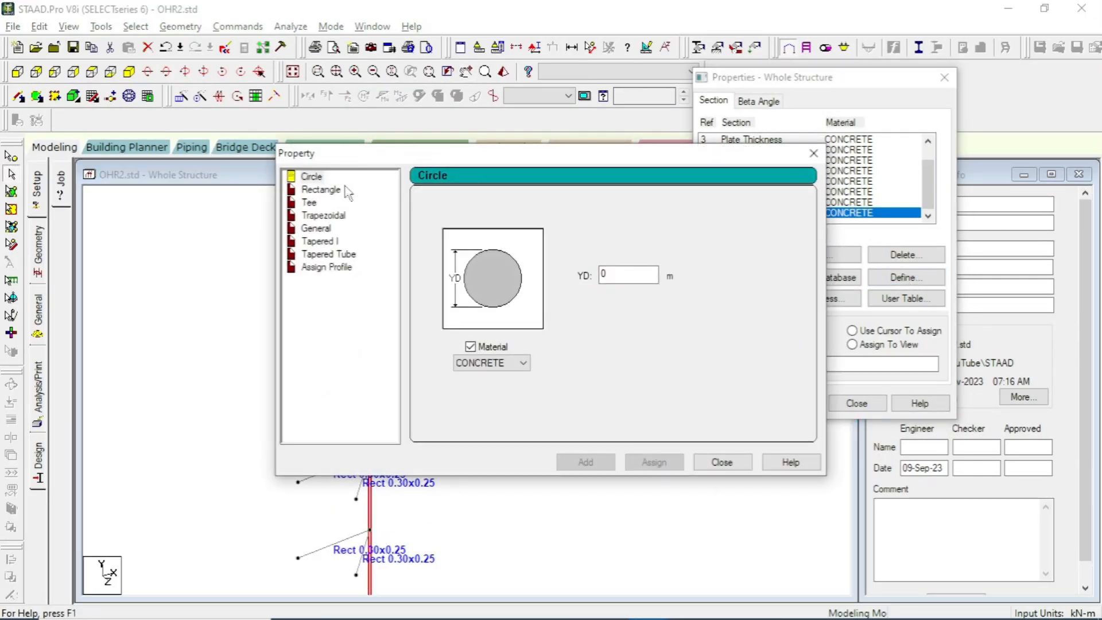
pyautogui.click(648, 274)
pyautogui.write('.')
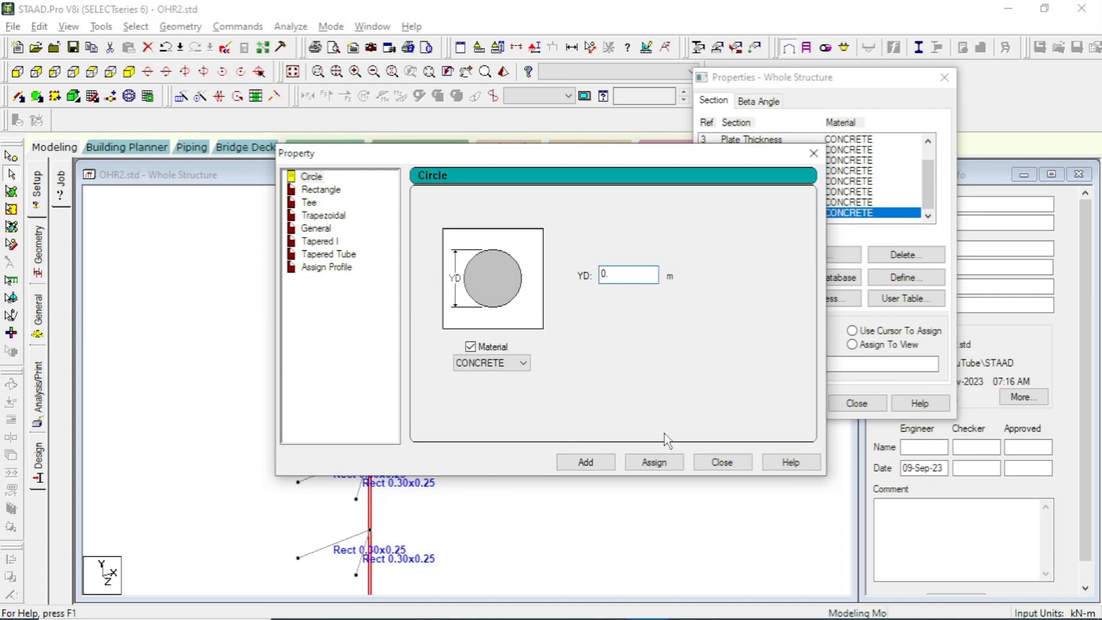
pyautogui.write('25')
pyautogui.click(653, 461)
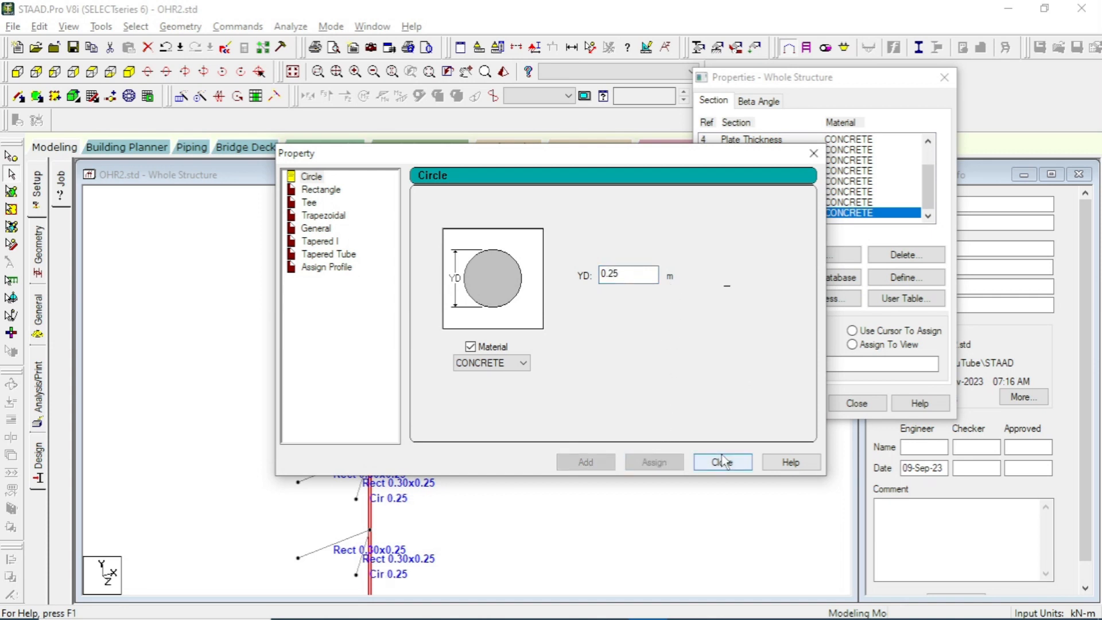
pyautogui.click(722, 461)
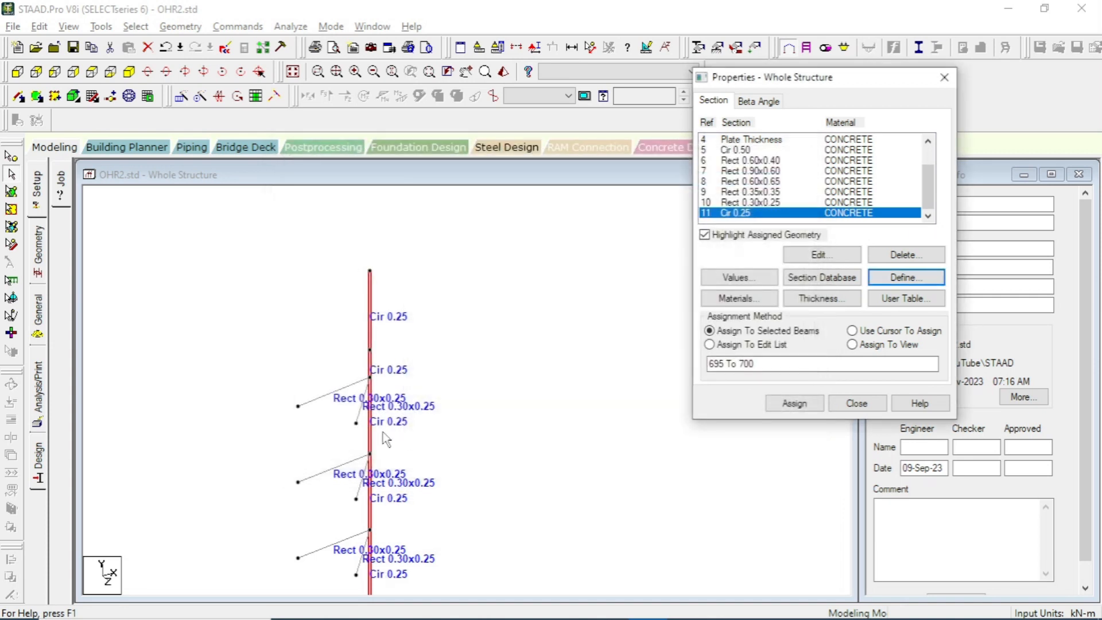
pyautogui.click(293, 71)
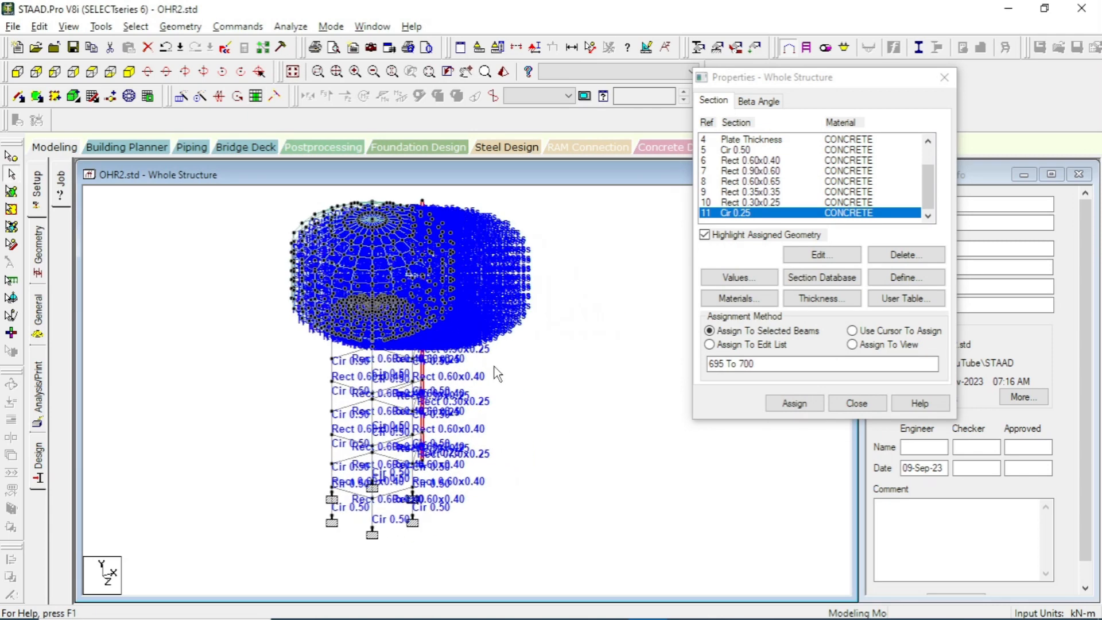
pyautogui.click(944, 77)
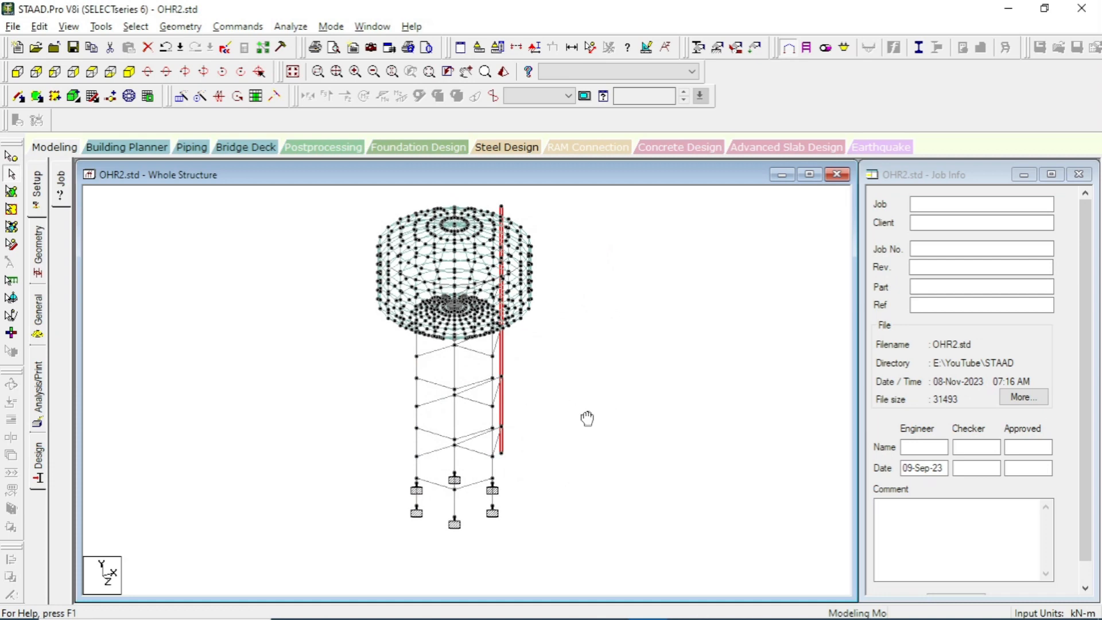
# - Examine the staircase column and its tie beams from several angles around the whole structure
pyautogui.scroll(3, 572, 382)
pyautogui.press('Left')
pyautogui.press('Left')
pyautogui.press('Left')
pyautogui.press('Left')
pyautogui.press('Left')
pyautogui.press('Left')
pyautogui.press('Left')
pyautogui.press('Left')
pyautogui.press('Left')
pyautogui.press('Left')
pyautogui.press('Left')
pyautogui.press('Left')
pyautogui.press('Left')
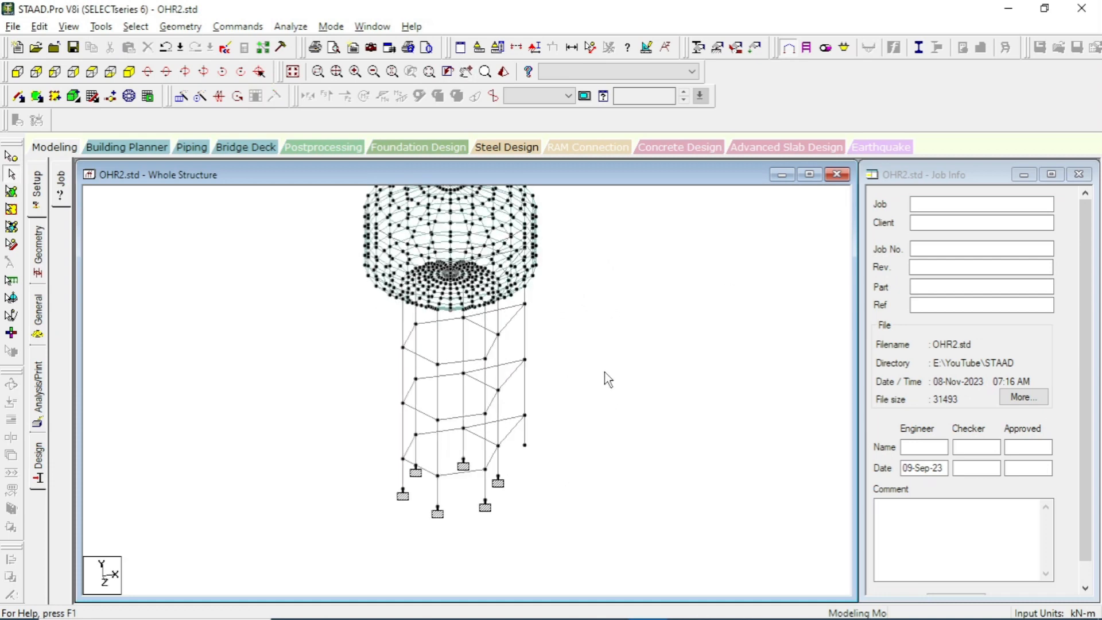
pyautogui.scroll(-2, 602, 371)
pyautogui.moveTo(582, 328); pyautogui.dragTo(559, 360, button='middle')
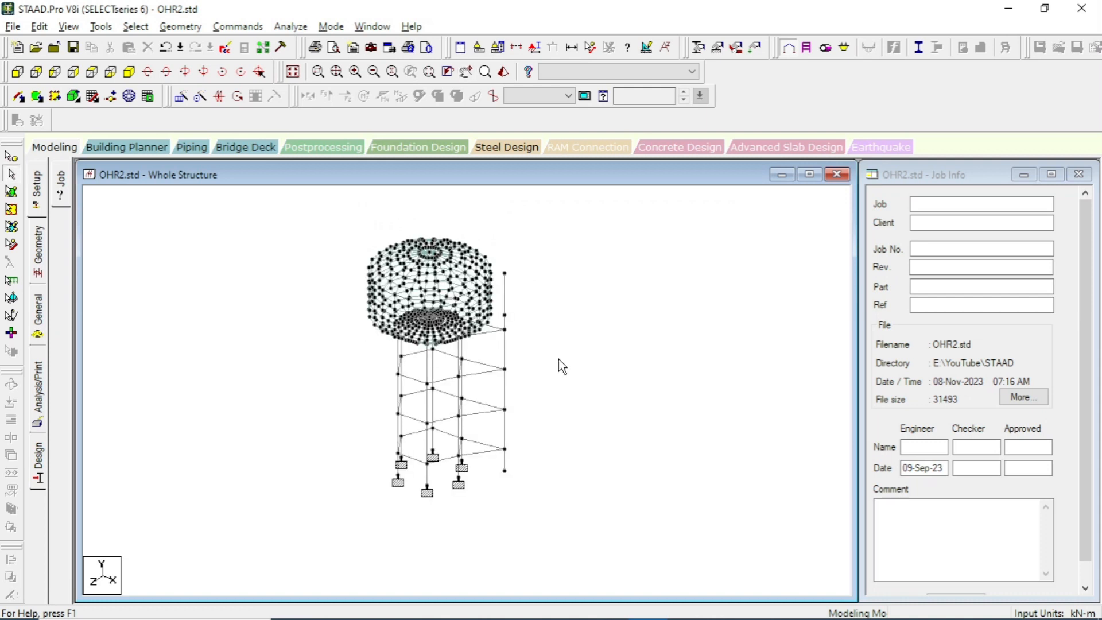
# - Check the walkway slab and MS handrail beside the tank wall in the PDF section, and return to the STAAD.Pro model
pyautogui.hotkey('alt', 'Tab')
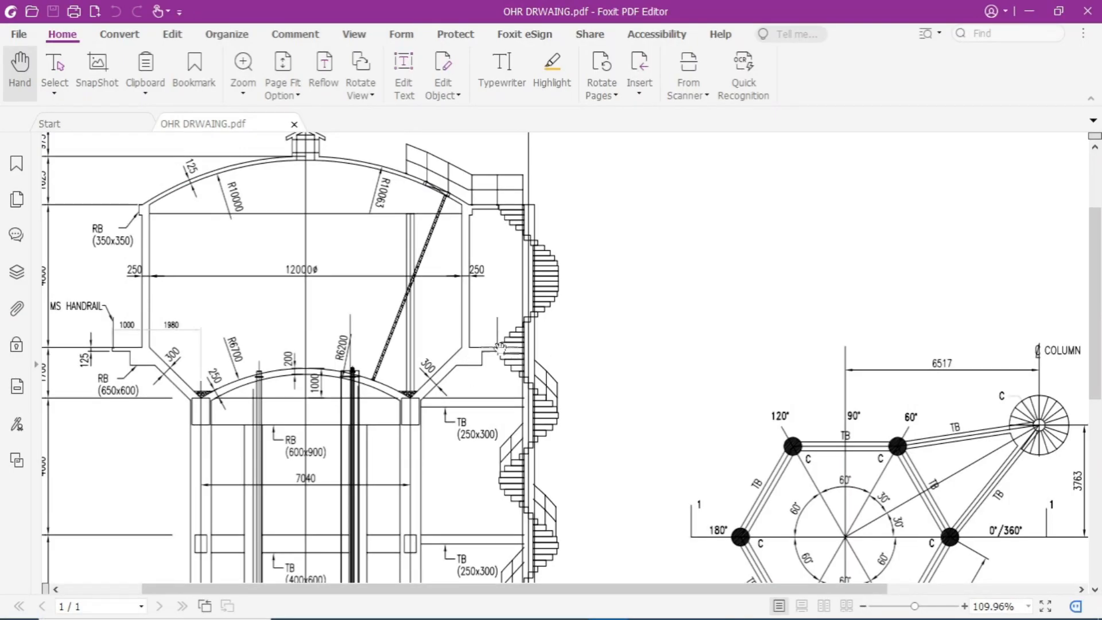
pyautogui.hscroll(-3, 489, 373)
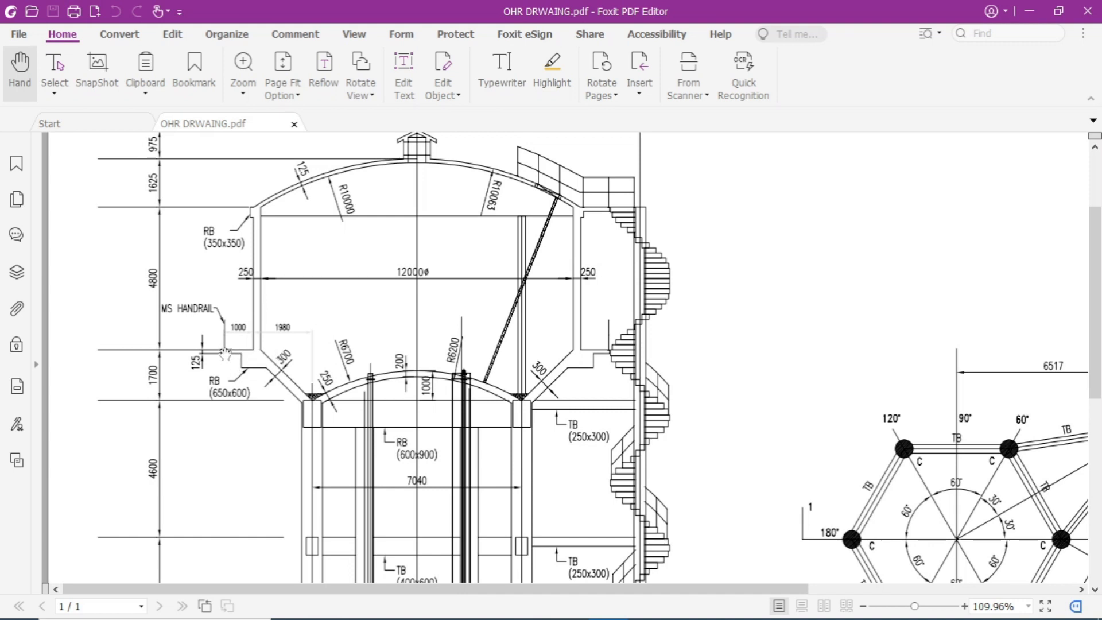
pyautogui.hotkey('alt', 'Tab')
pyautogui.moveTo(567, 360); pyautogui.dragTo(537, 389, button='middle')
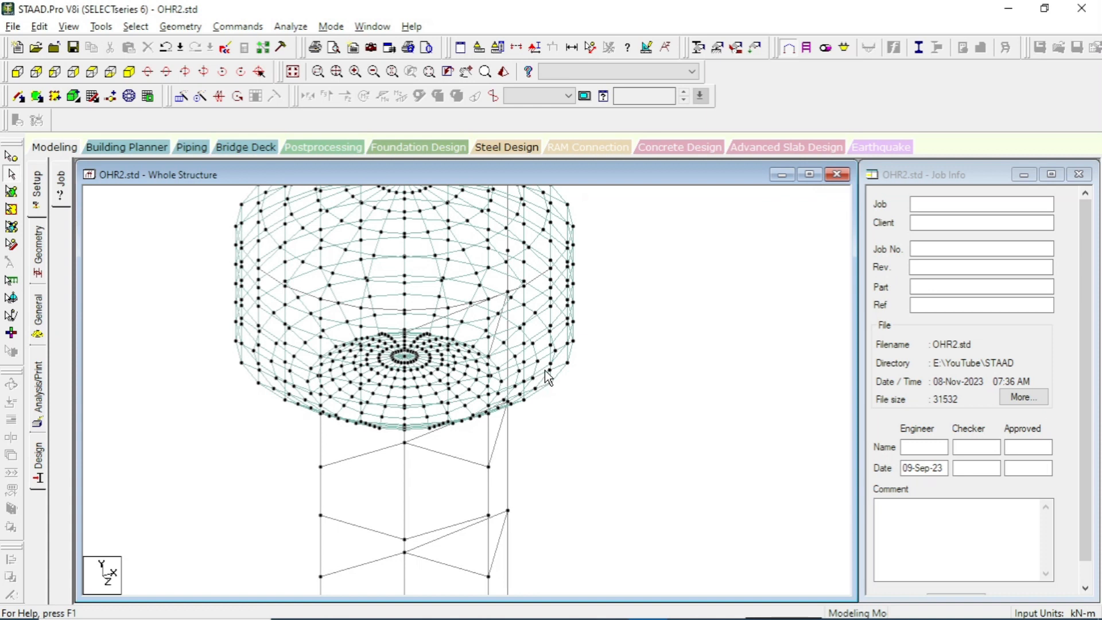
pyautogui.click(613, 608)
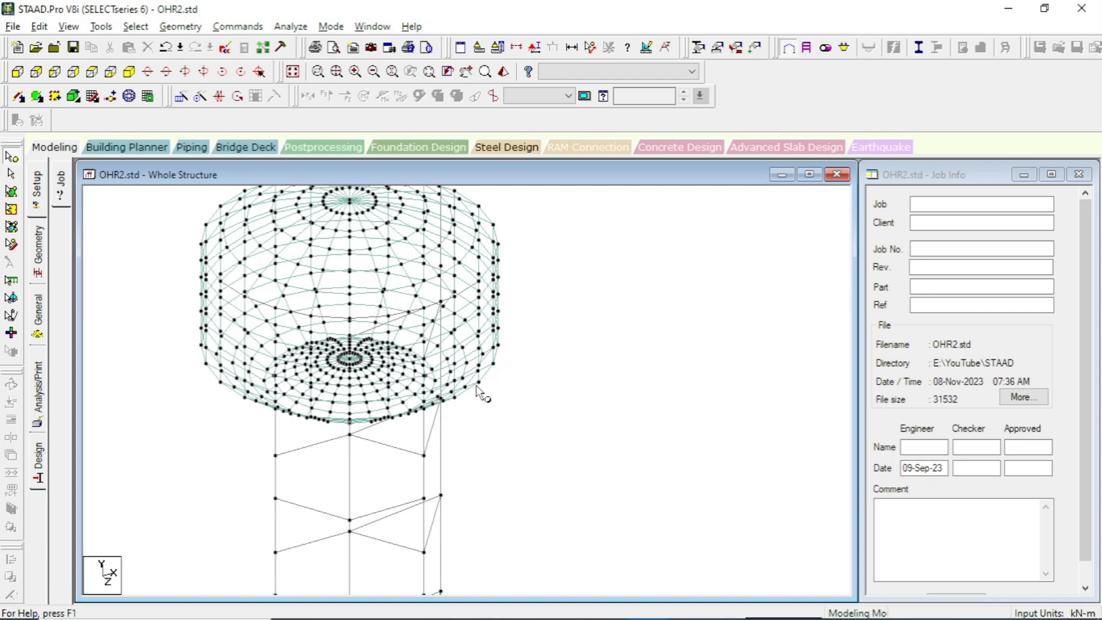
# - Open the Snap Node/Beam grid list and highlight the Default Grid (Linear) entry
pyautogui.click(93, 97)
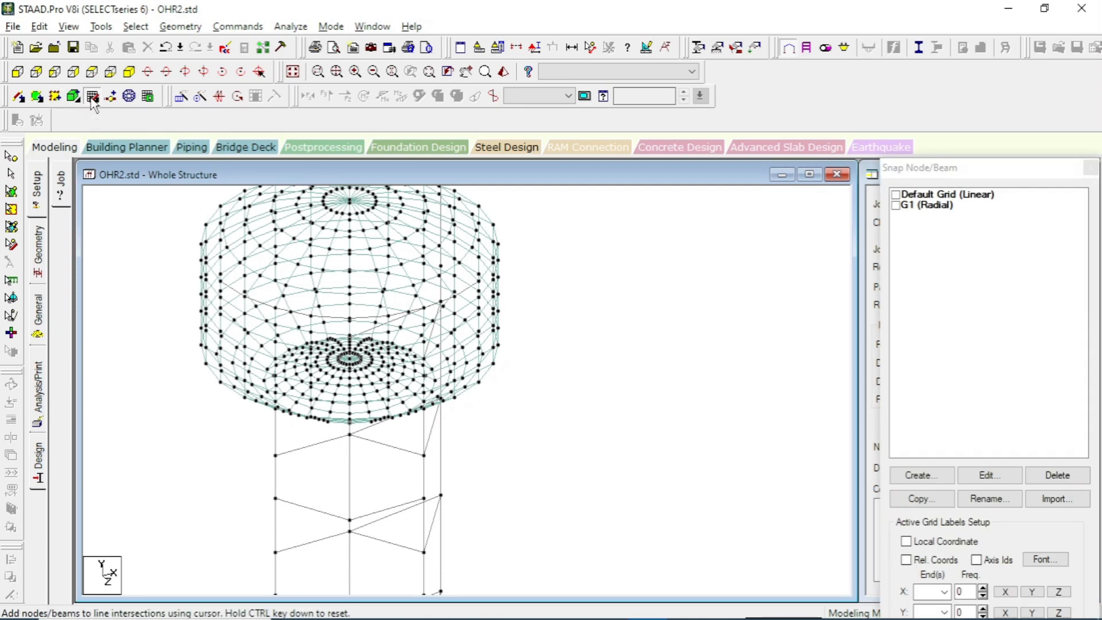
pyautogui.click(970, 194)
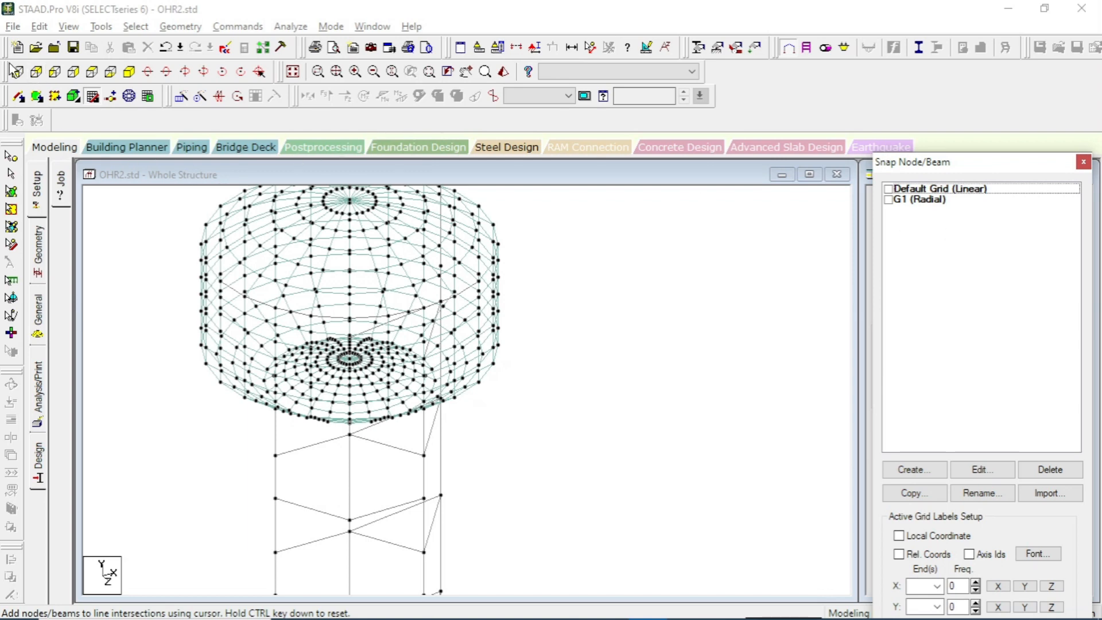
pyautogui.click(650, 299)
# - Look up the coordinates of the outermost tank node on the positive X axis in plan view
pyautogui.scroll(2, 651, 299)
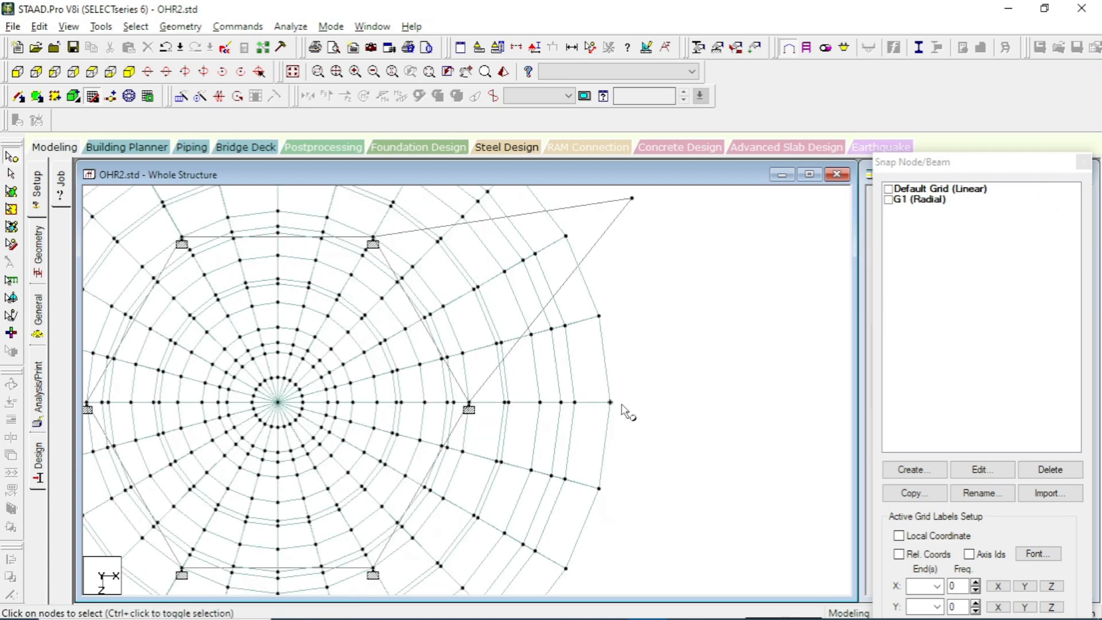
pyautogui.scroll(2, 718, 381)
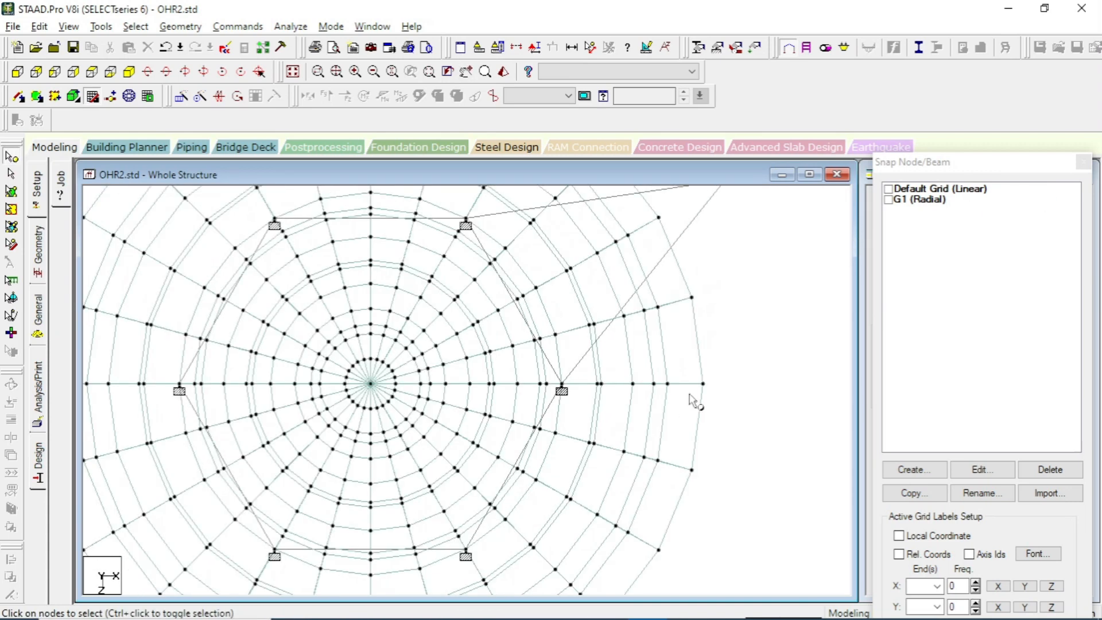
pyautogui.doubleClick(703, 383)
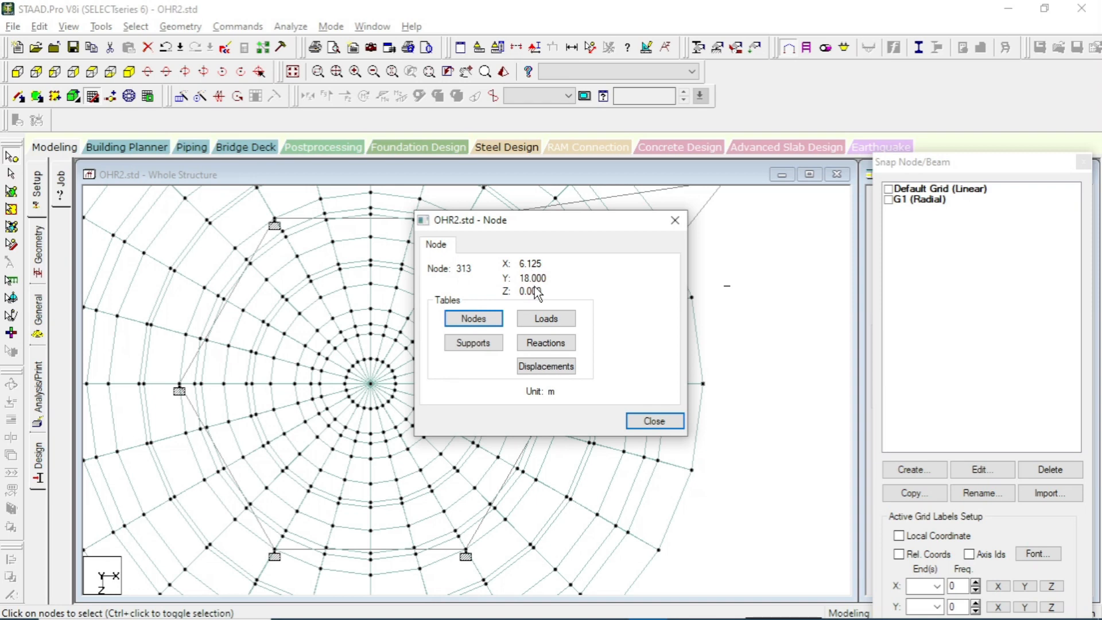
pyautogui.click(675, 220)
# - Look up the coordinates of the staircase column node level with the base of the tank wall in a side view
pyautogui.moveTo(670, 419); pyautogui.dragTo(631, 431, button='middle')
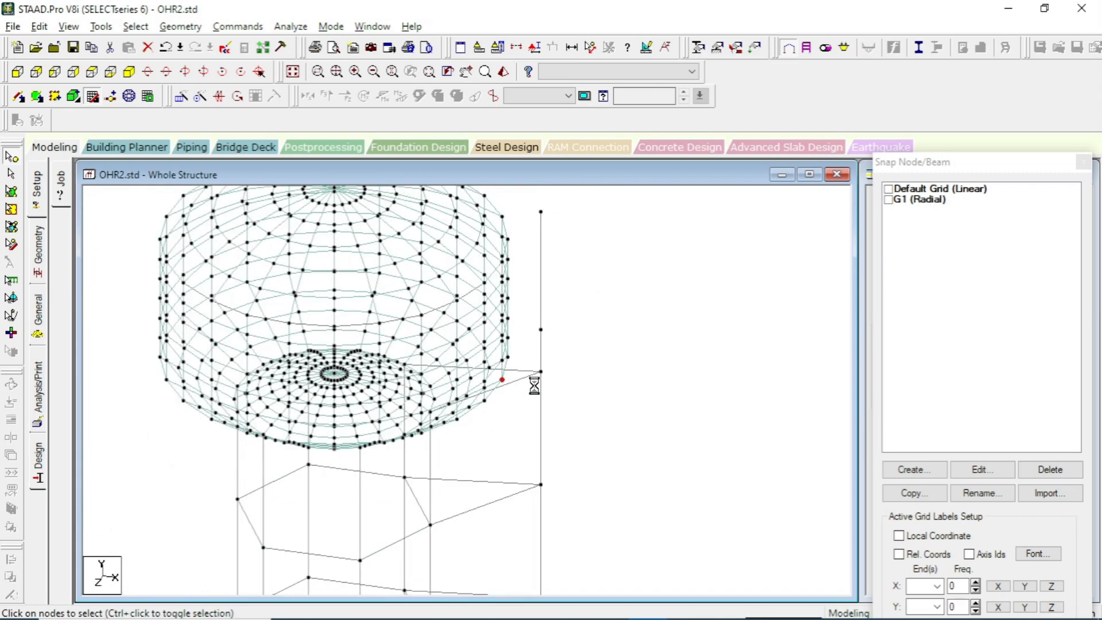
pyautogui.press('Right')
pyautogui.press('Right')
pyautogui.press('Right')
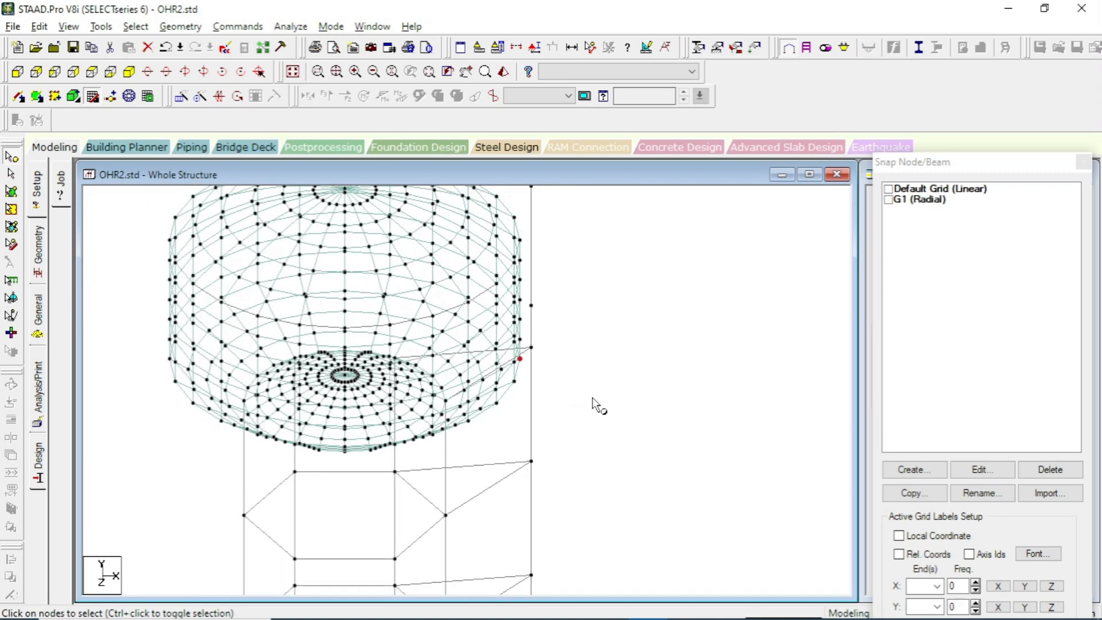
pyautogui.press('Right')
pyautogui.press('Right')
pyautogui.press('Right')
pyautogui.press('Right')
pyautogui.press('Right')
pyautogui.press('Up')
pyautogui.press('Up')
pyautogui.press('Up')
pyautogui.press('Up')
pyautogui.press('Up')
pyautogui.press('Up')
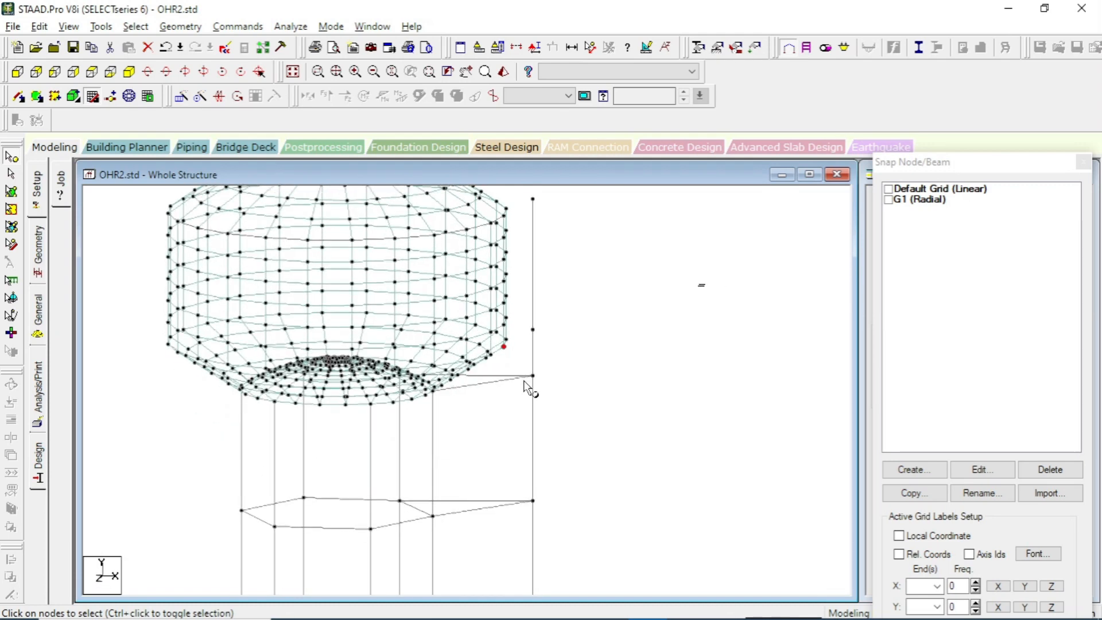
pyautogui.press('Up')
pyautogui.press('Up')
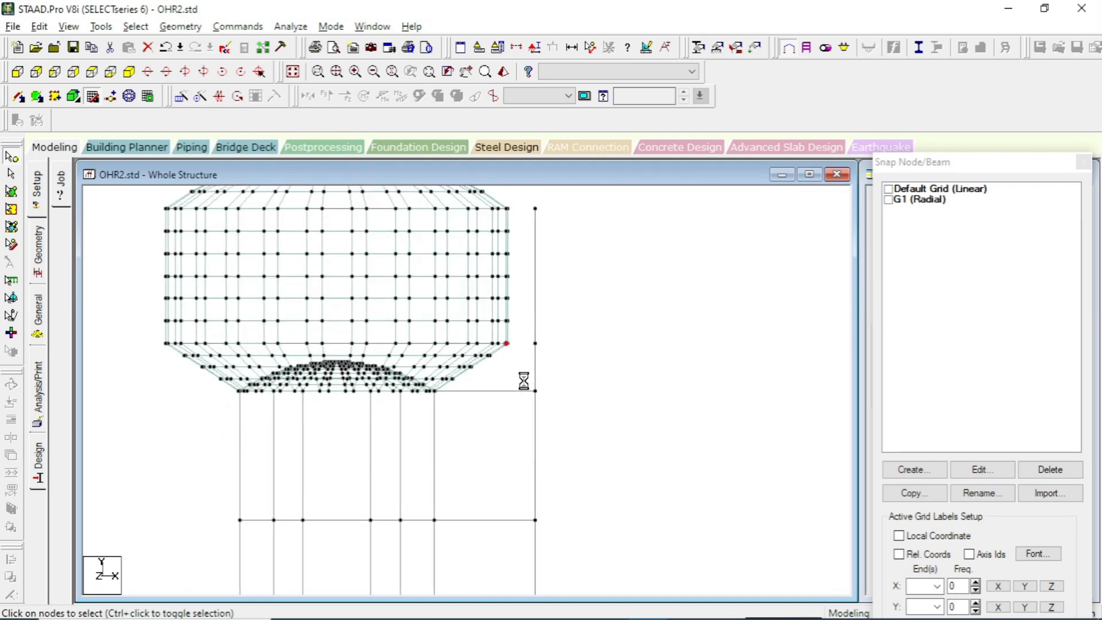
pyautogui.doubleClick(535, 343)
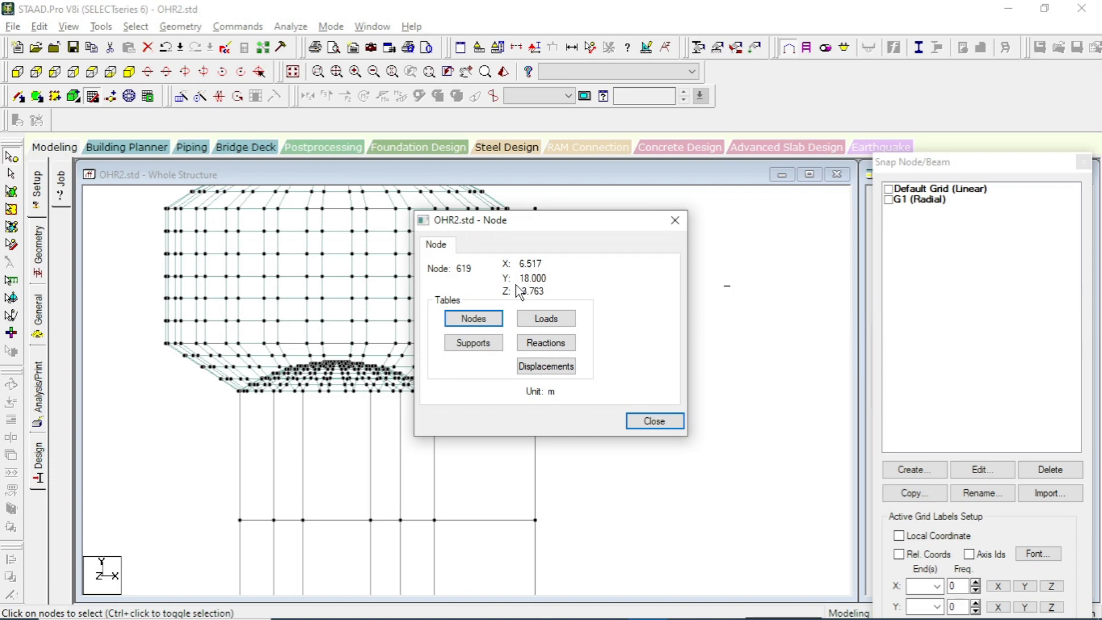
pyautogui.click(675, 220)
# - Start a new radial snap grid named G2 in the X-Z plane
pyautogui.press('Down')
pyautogui.press('Down')
pyautogui.press('Down')
pyautogui.press('Down')
pyautogui.press('Down')
pyautogui.press('Down')
pyautogui.press('Down')
pyautogui.press('Left')
pyautogui.press('Left')
pyautogui.press('Left')
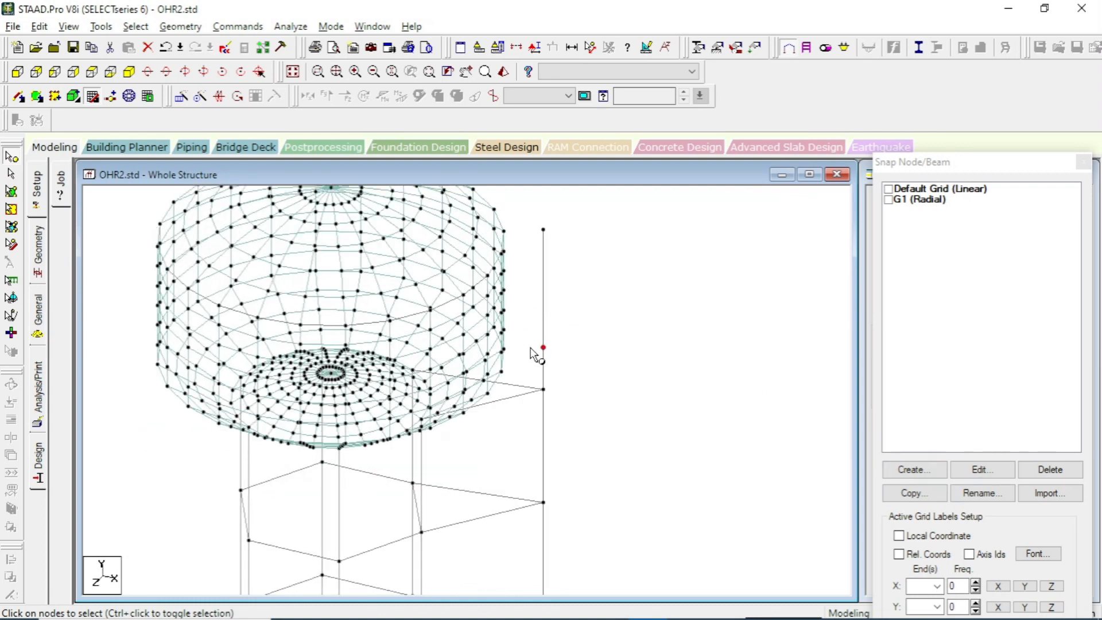
pyautogui.click(925, 470)
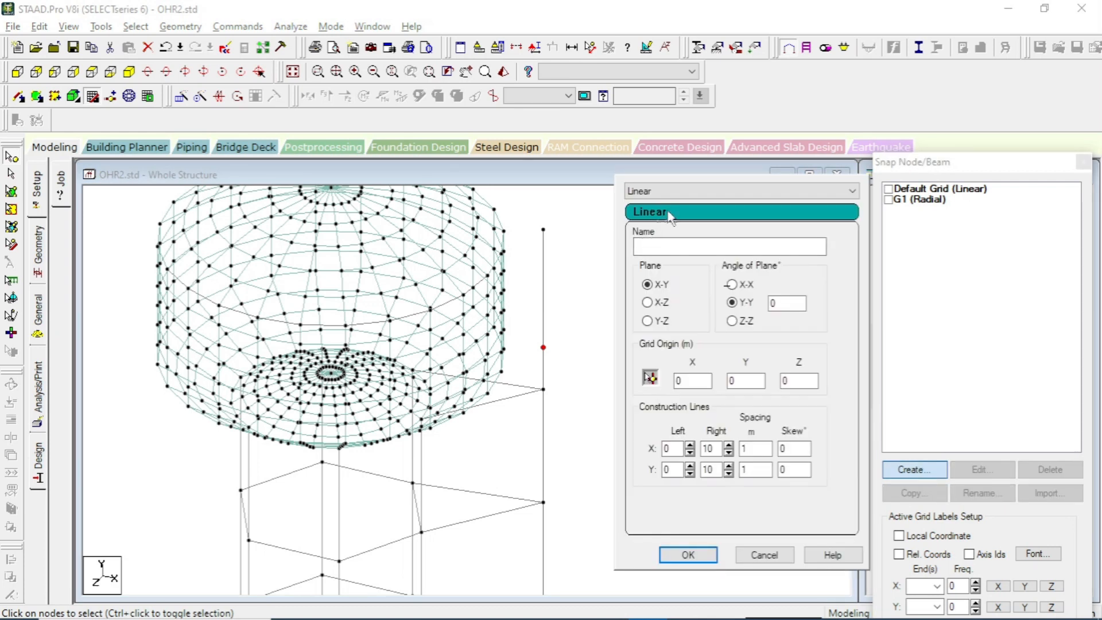
pyautogui.click(678, 195)
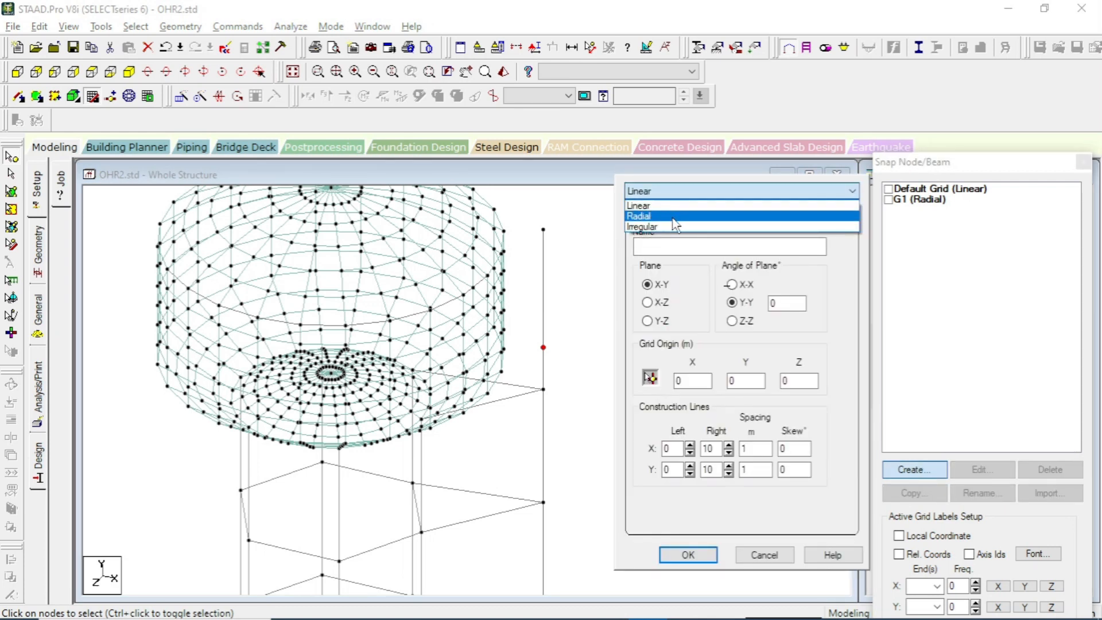
pyautogui.click(679, 217)
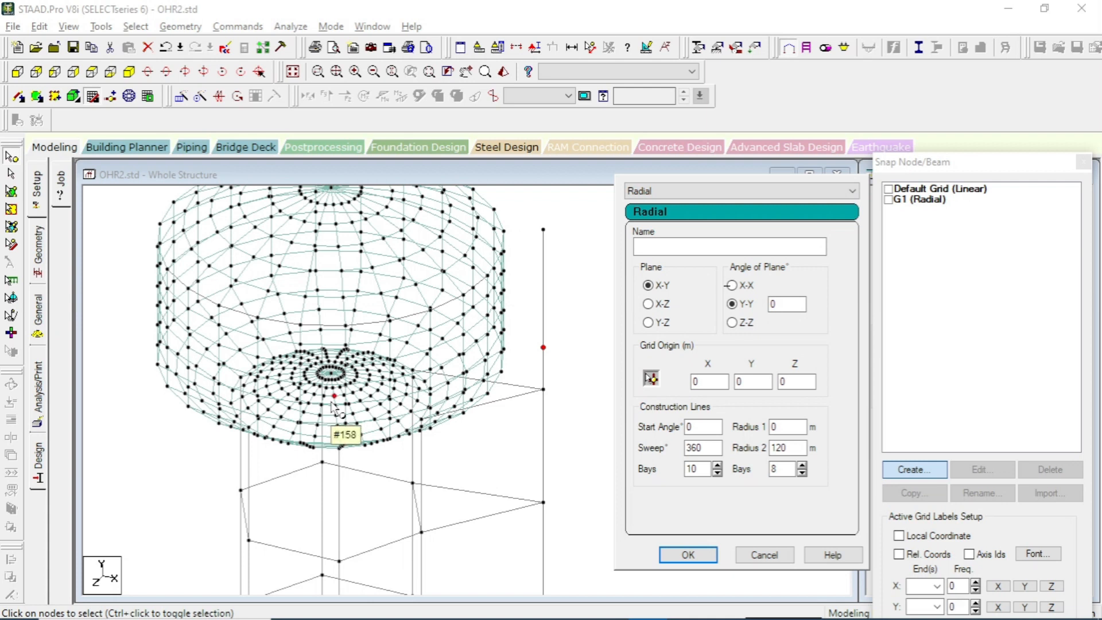
pyautogui.click(663, 244)
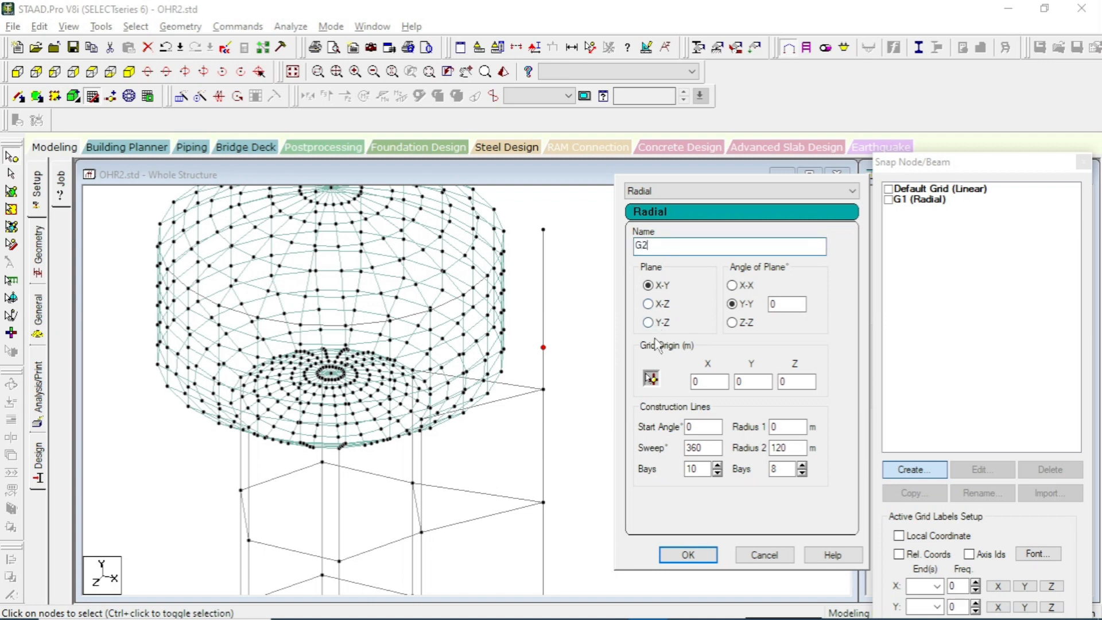
pyautogui.click(649, 304)
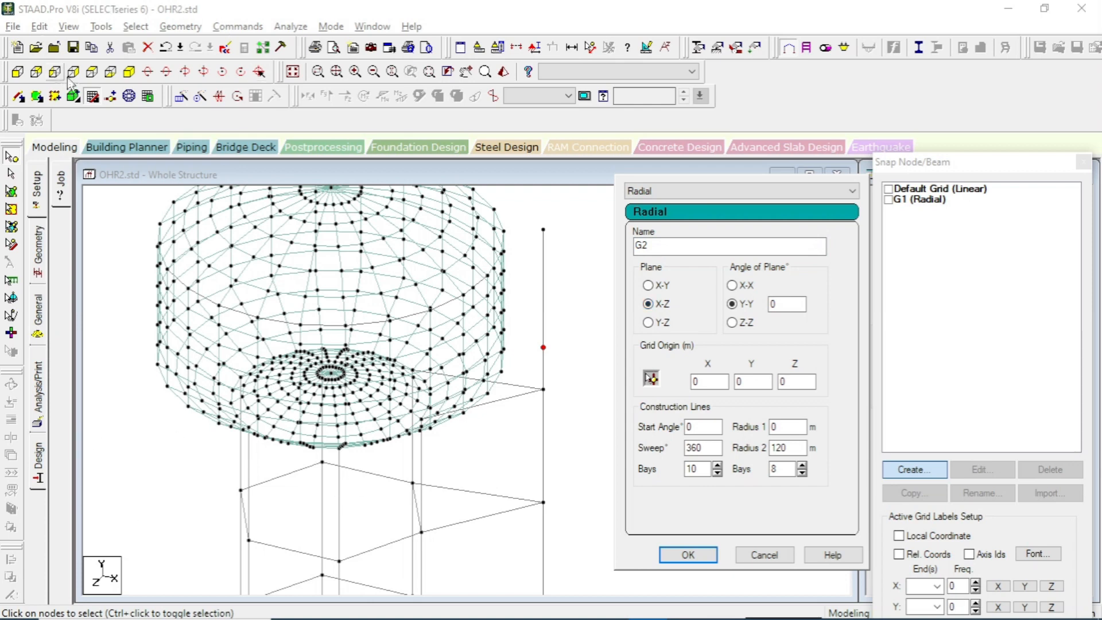
# - Check the grid plane against the axes in plan and isometric views, and set the grid origin's Y to 18 m
pyautogui.click(91, 72)
pyautogui.scroll(-2, 267, 355)
pyautogui.moveTo(497, 393); pyautogui.dragTo(497, 442, button='middle')
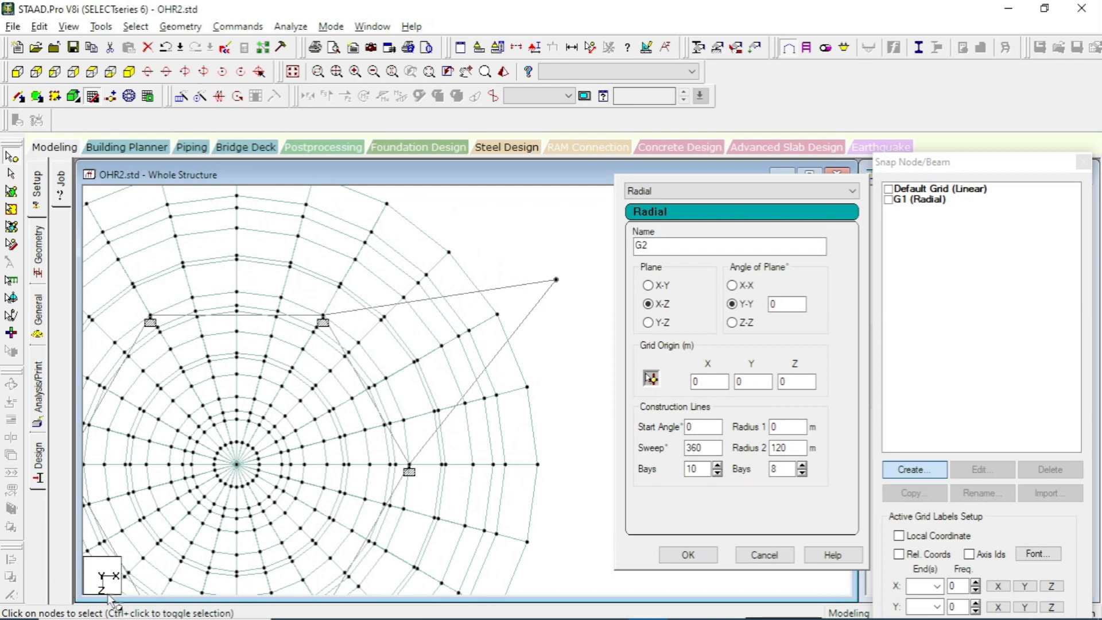
pyautogui.click(129, 72)
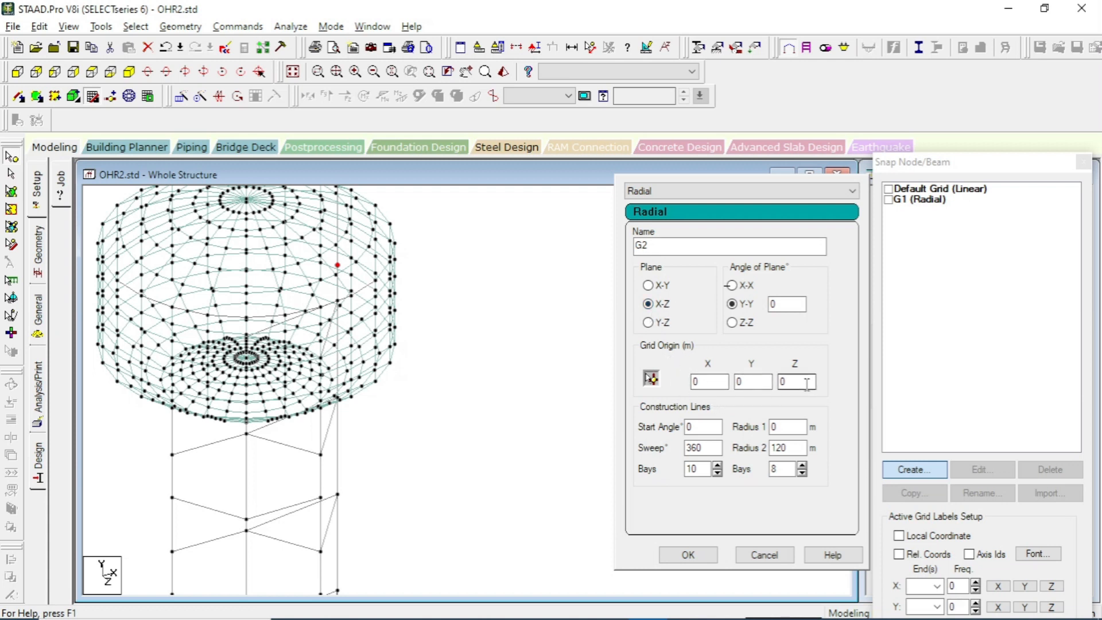
pyautogui.click(746, 382)
pyautogui.write('18')
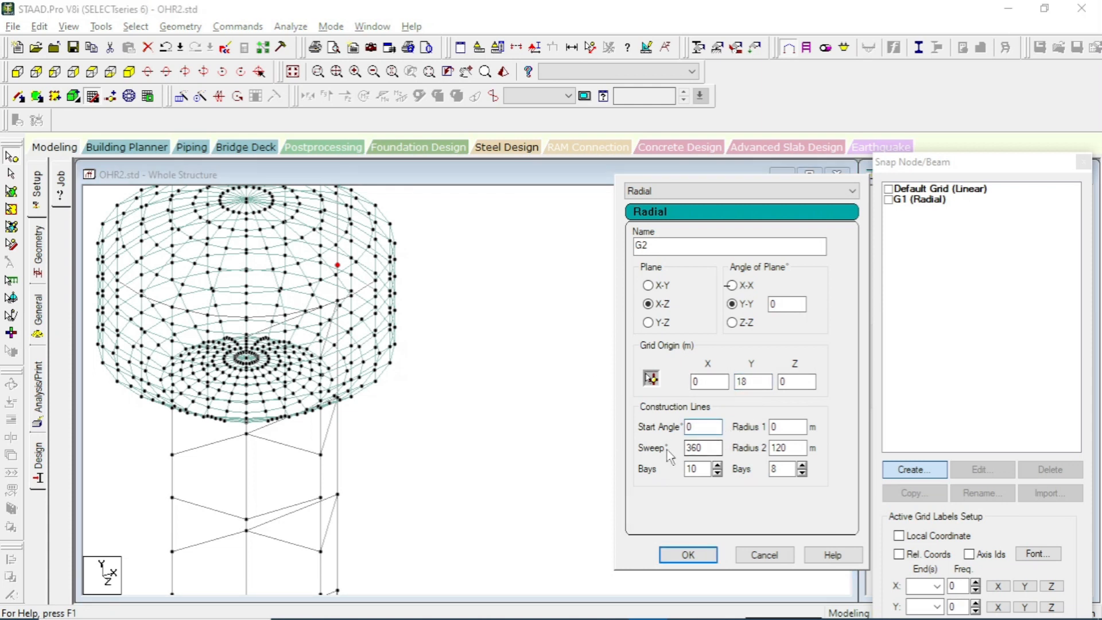
# - Finish the G2 radial grid with 24 bays around the 360° sweep, Radius 1 of 6.125 m and Radius 2 of 7.125 m
pyautogui.doubleClick(697, 468)
pyautogui.write('24')
pyautogui.click(470, 313)
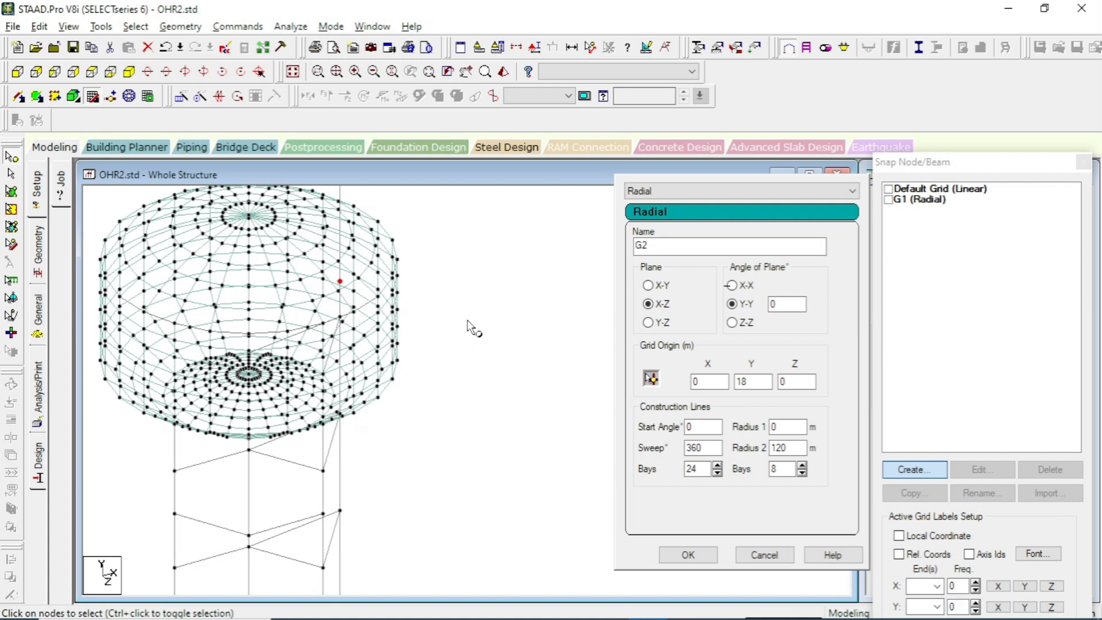
pyautogui.doubleClick(693, 469)
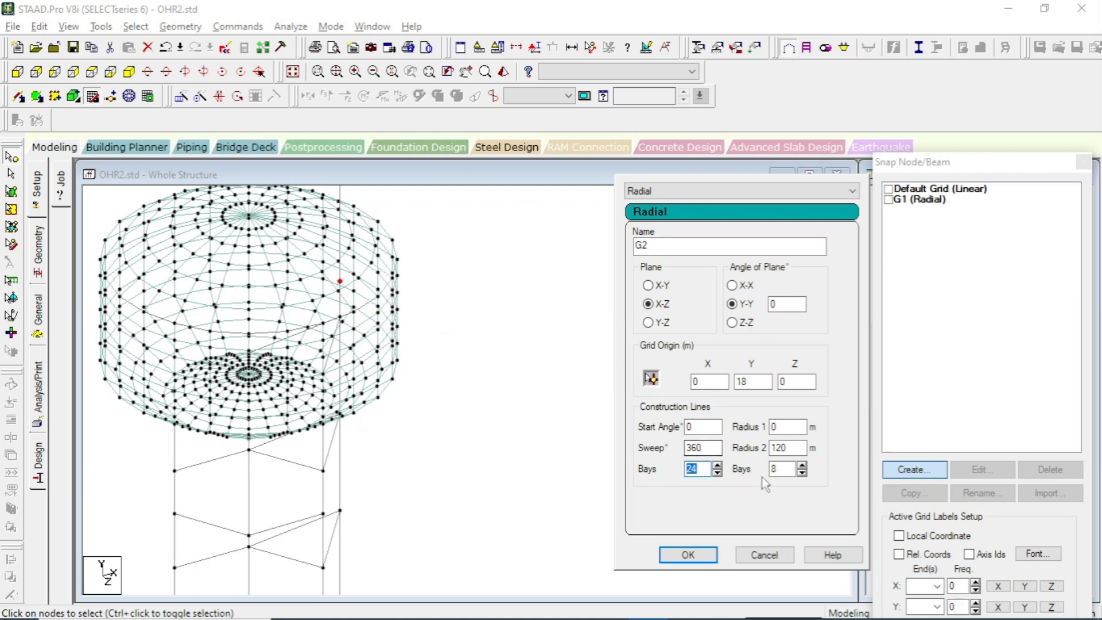
pyautogui.doubleClick(788, 427)
pyautogui.write('6.125')
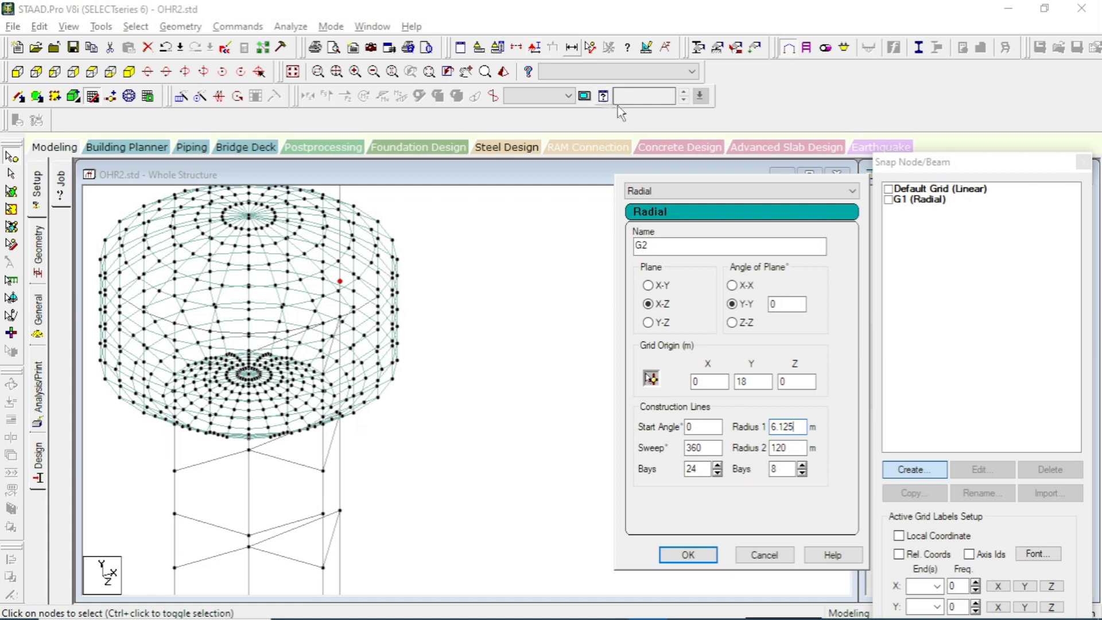
pyautogui.press('Tab')
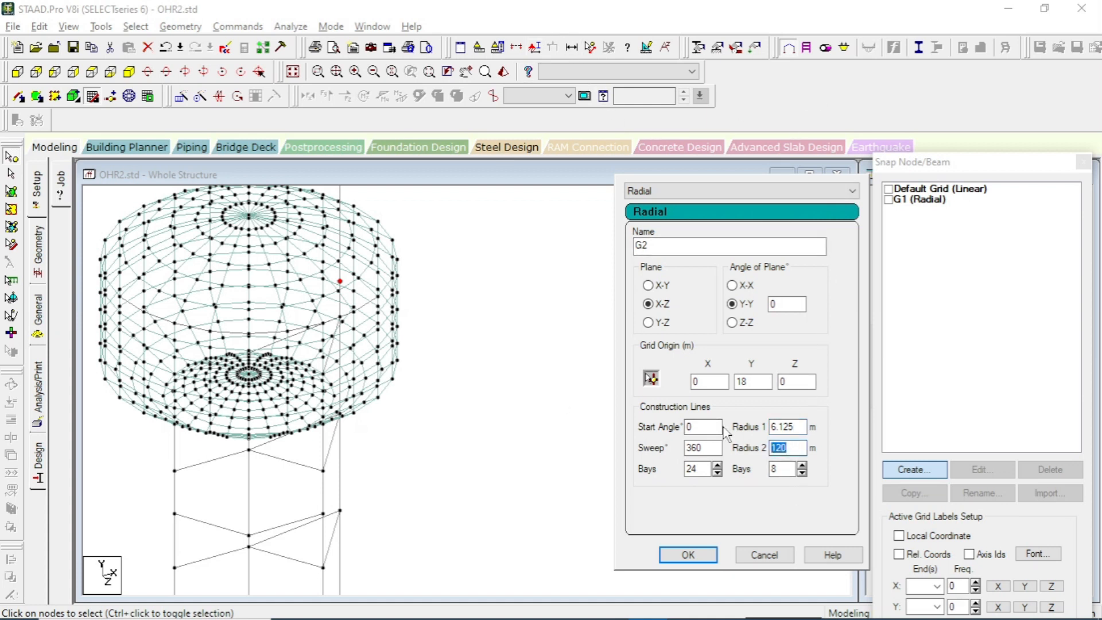
pyautogui.write('7.125')
pyautogui.click(686, 555)
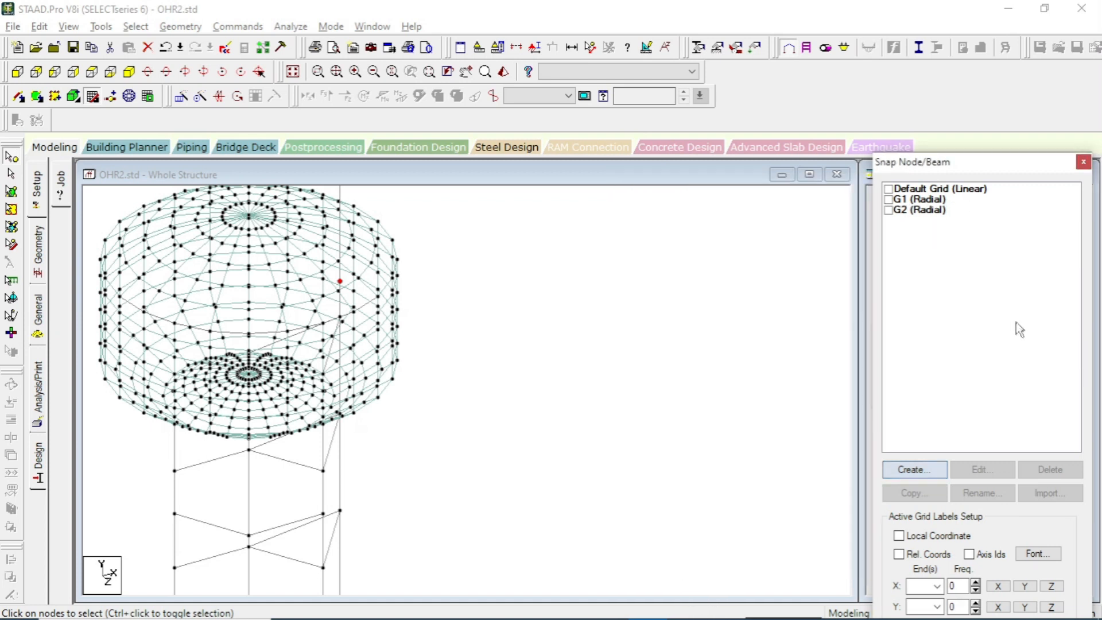
# - Turn on the G2 grid and examine its ring around the base of the tank wall
pyautogui.click(888, 210)
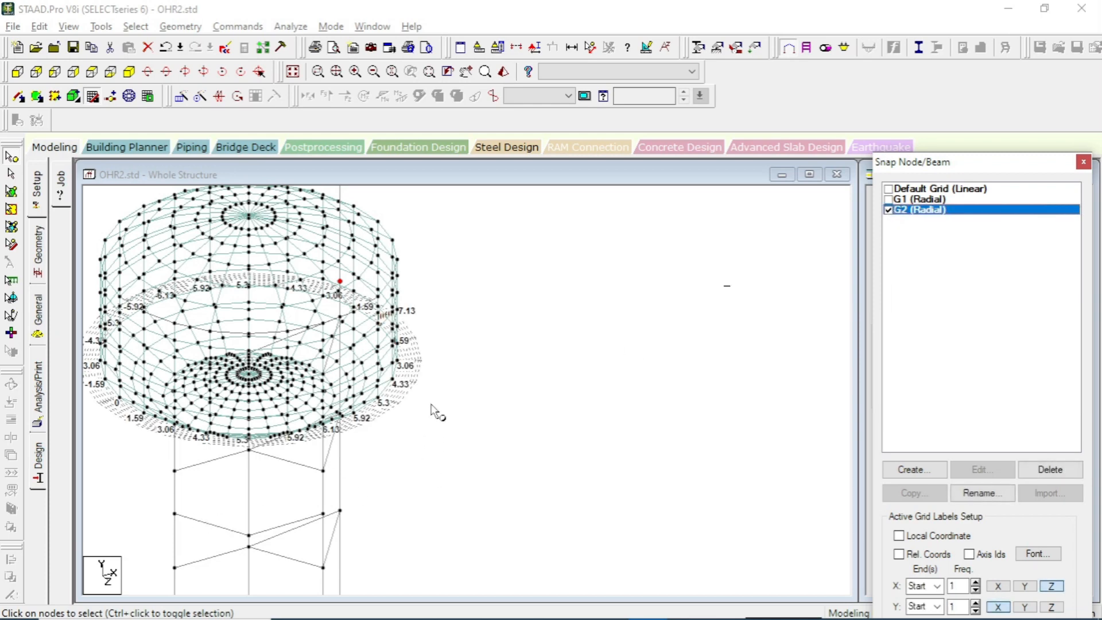
pyautogui.scroll(5, 631, 367)
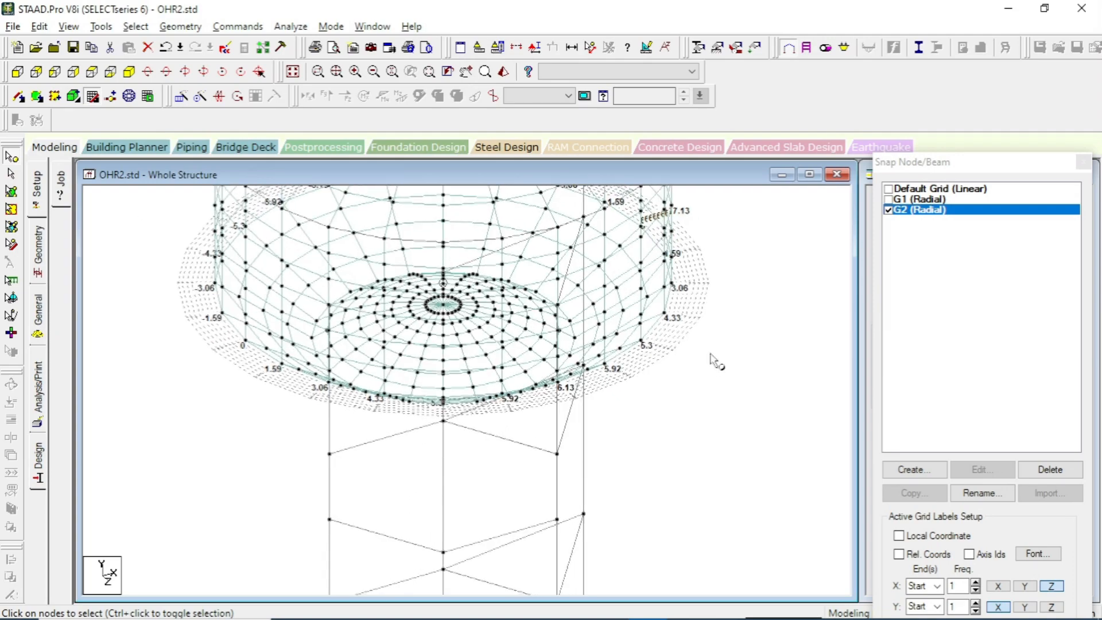
pyautogui.moveTo(717, 358); pyautogui.dragTo(552, 536, button='middle')
pyautogui.scroll(4, 553, 536)
pyautogui.scroll(3, 553, 536)
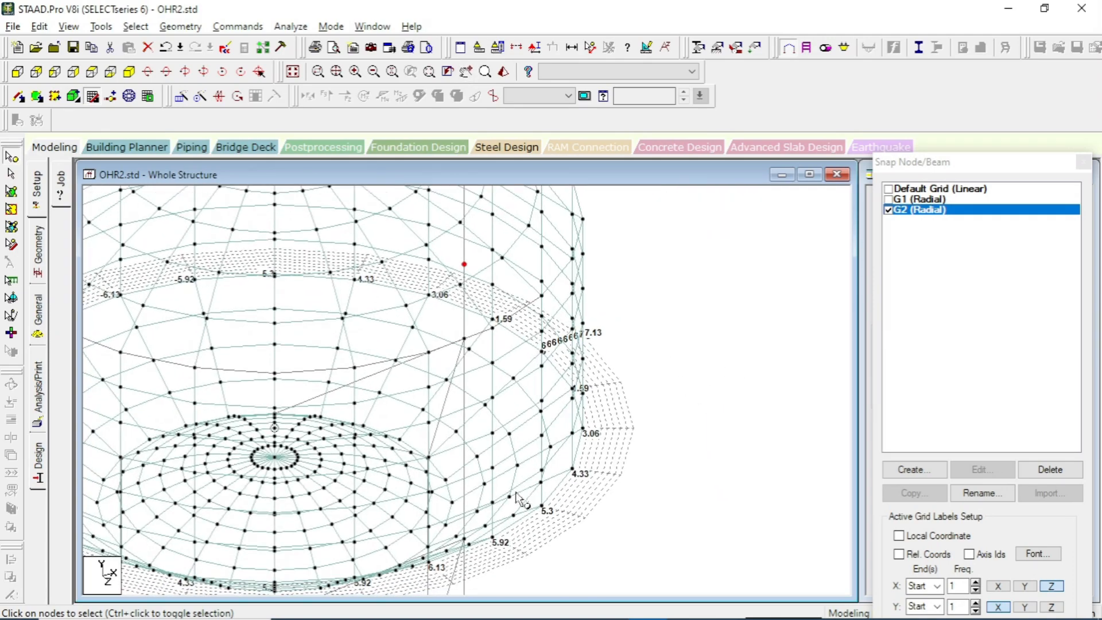
pyautogui.click(944, 222)
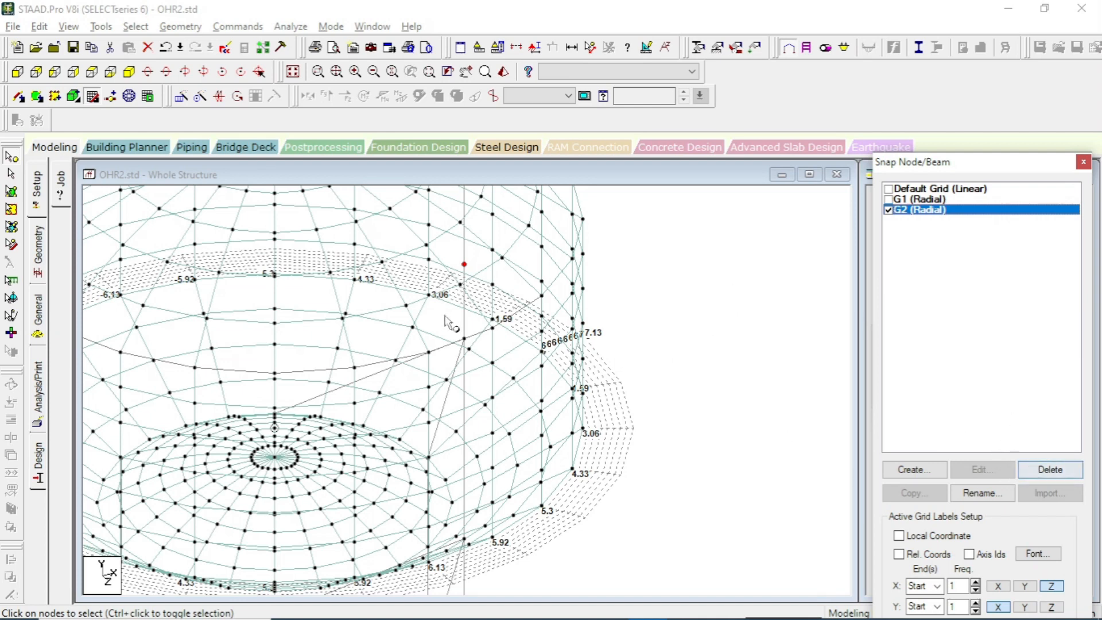
pyautogui.click(889, 210)
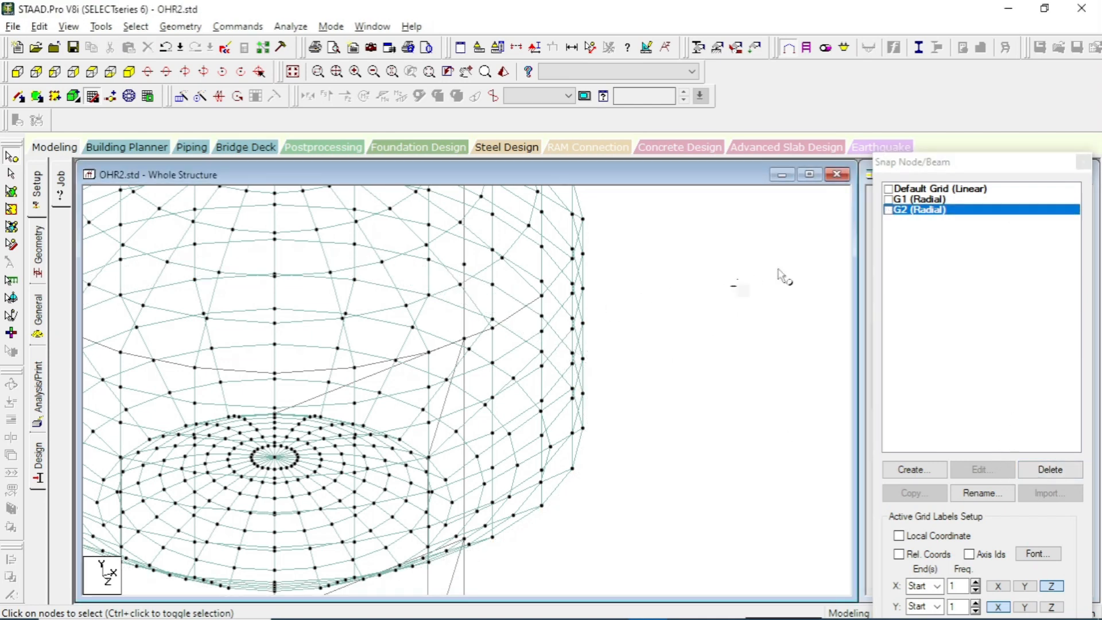
pyautogui.click(917, 213)
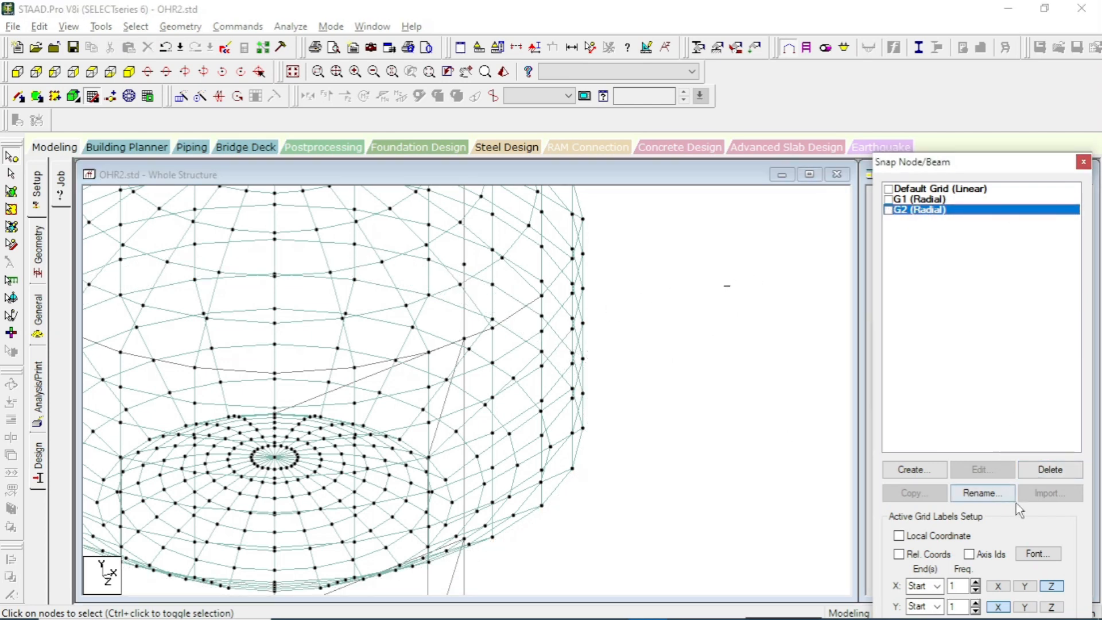
# - Reopen the snap node/beam grids, activate G2 and set its number of bays between the two radii to 3
pyautogui.click(62, 172)
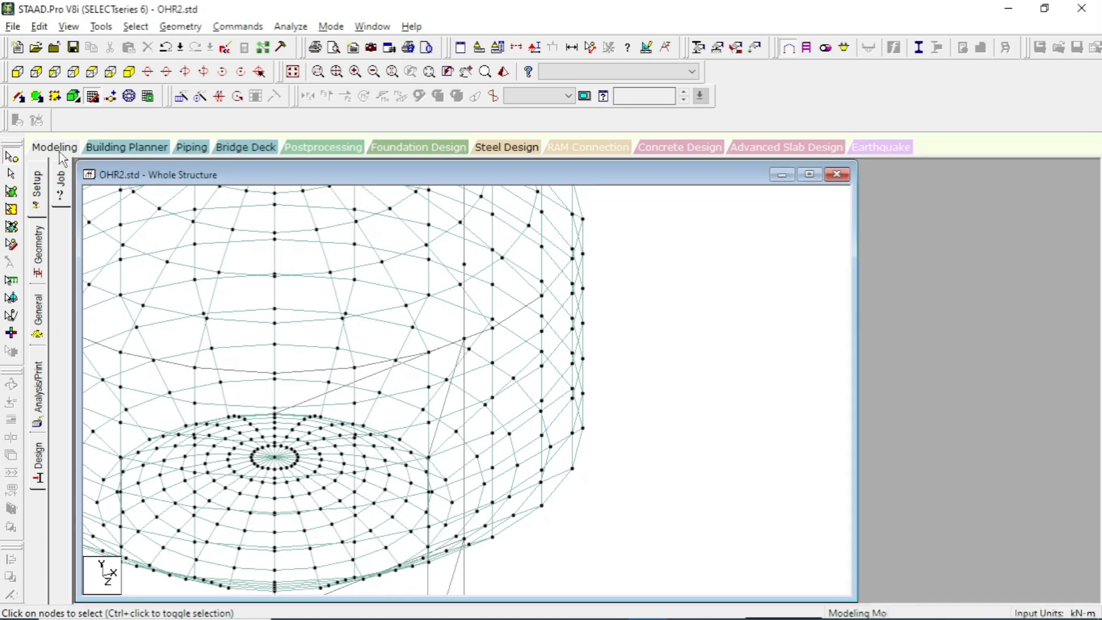
pyautogui.click(75, 96)
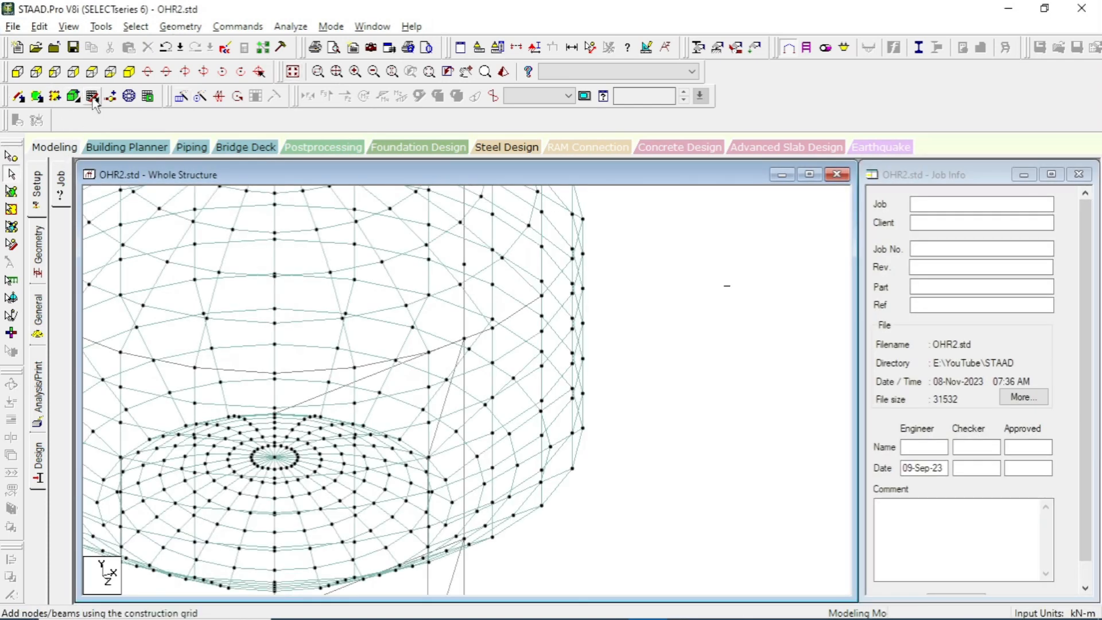
pyautogui.click(896, 215)
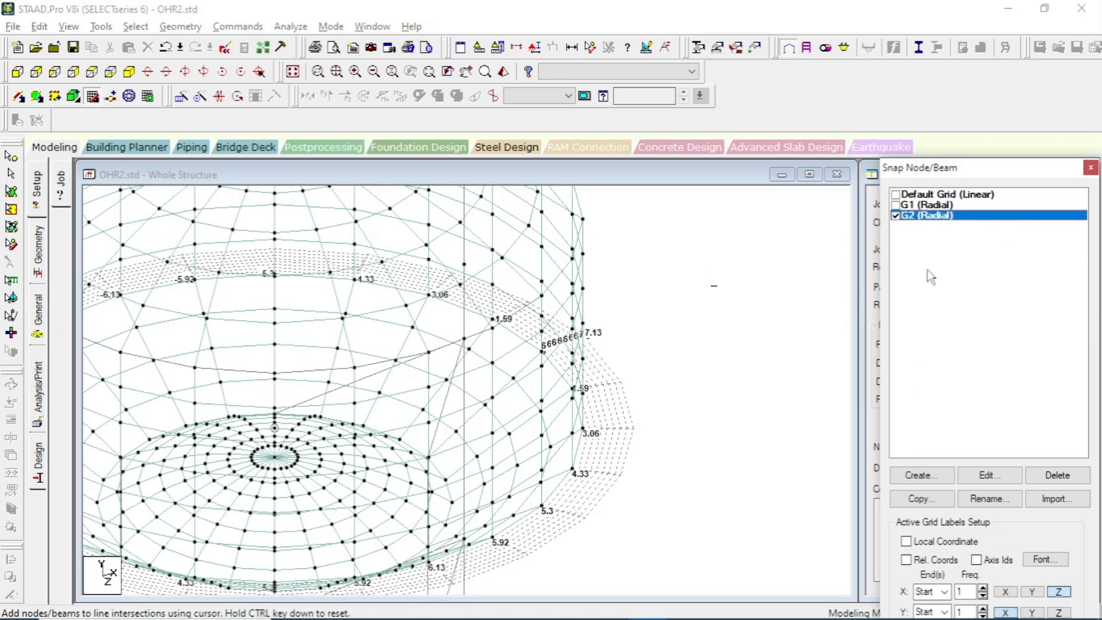
pyautogui.click(988, 475)
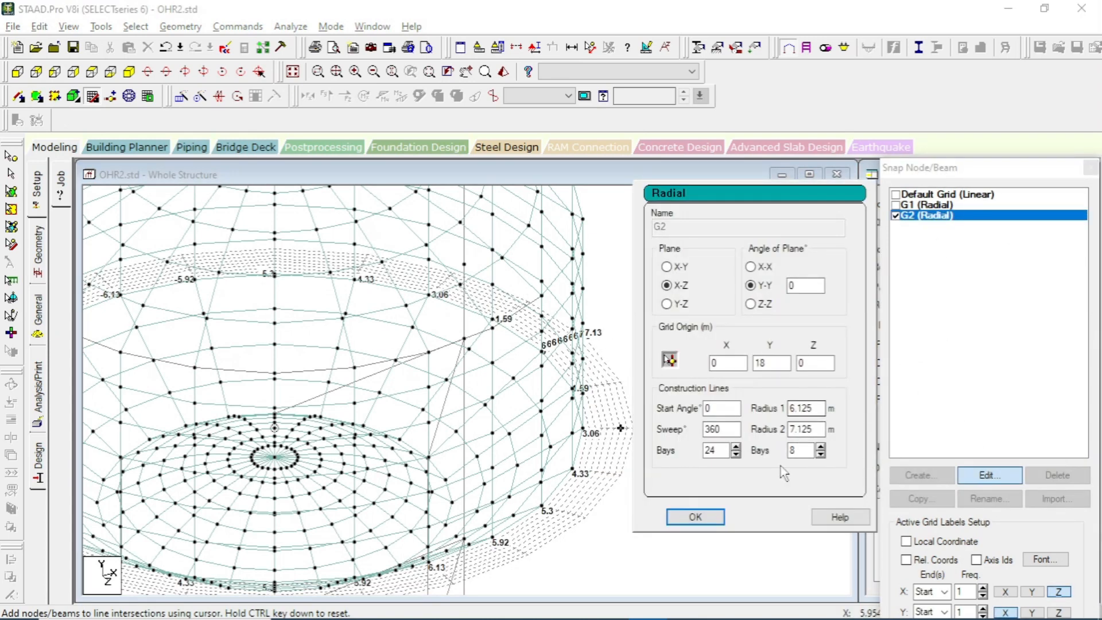
pyautogui.moveTo(798, 452); pyautogui.dragTo(538, 401)
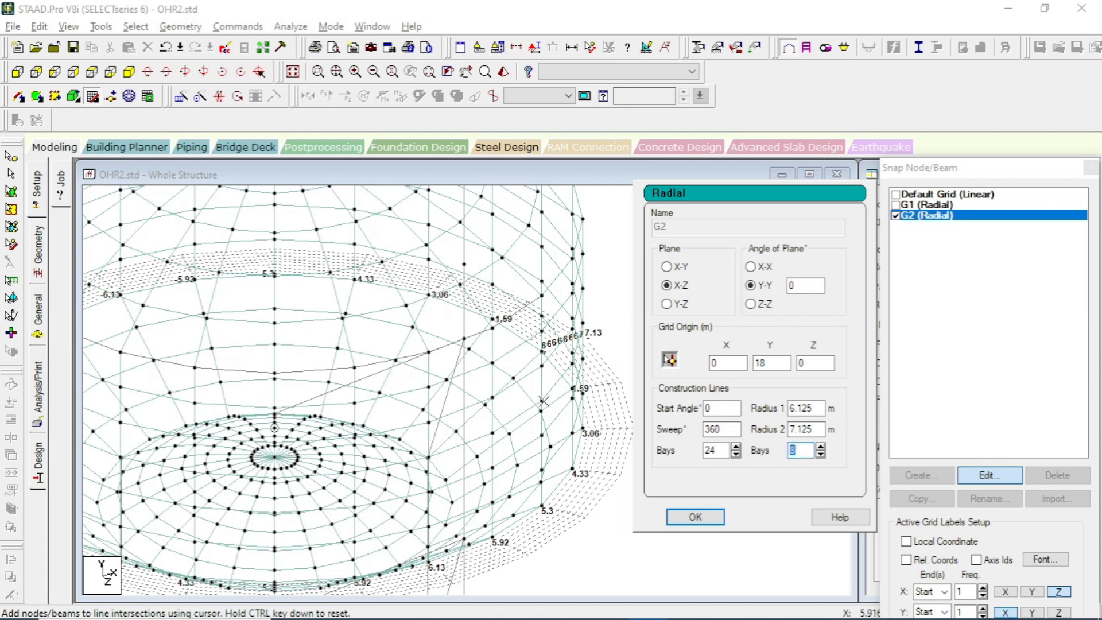
pyautogui.write('3')
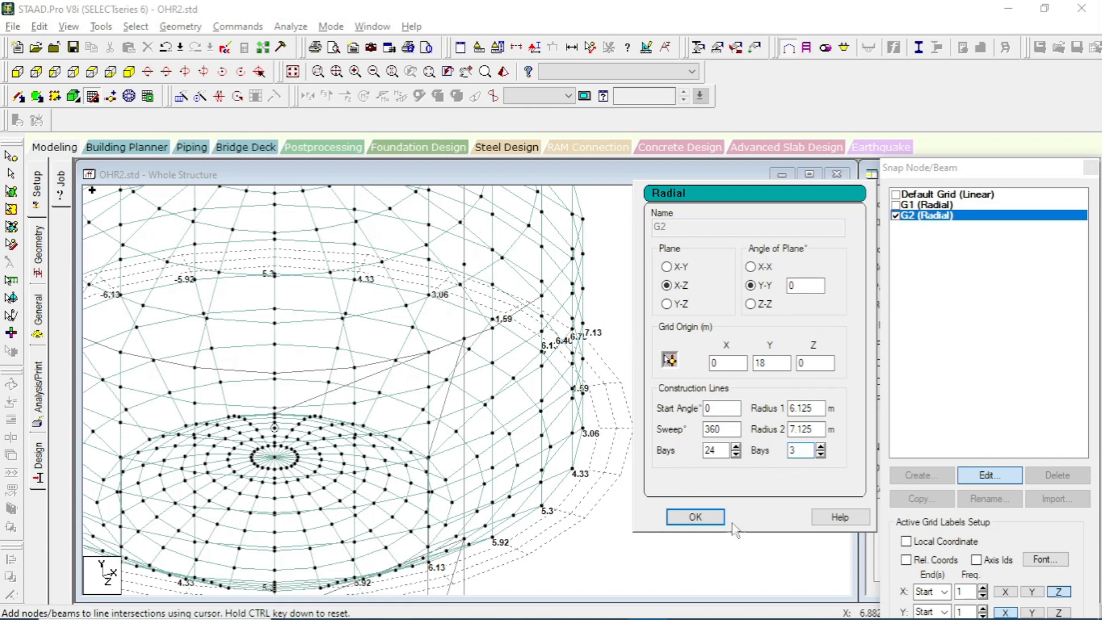
pyautogui.click(695, 516)
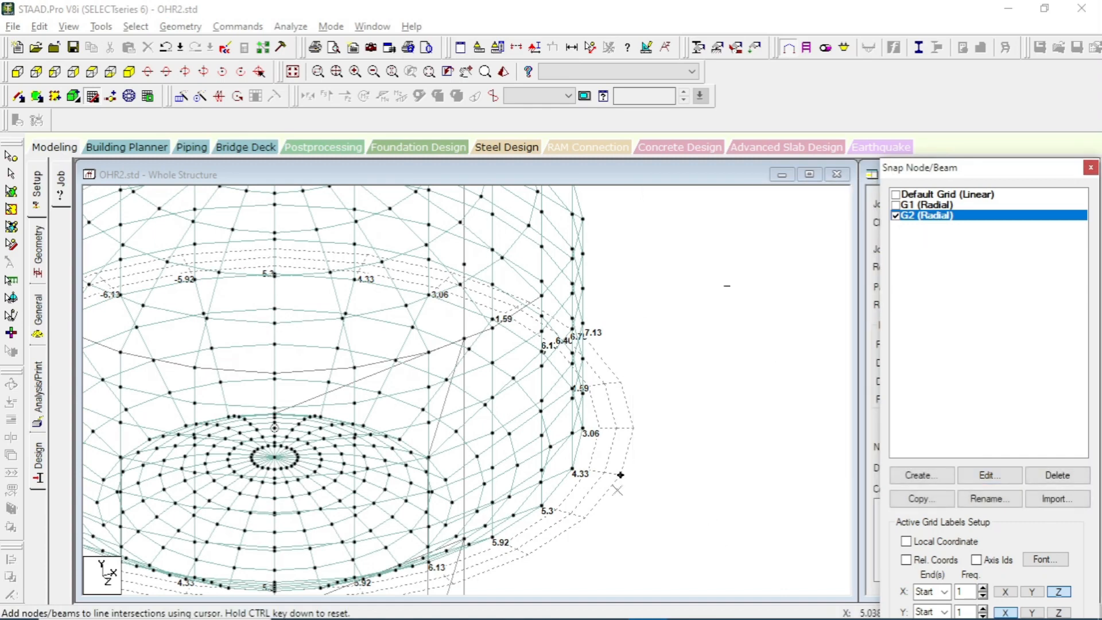
# - Snap nodes with connecting beams onto the three outer G2 rings across one walkway segment, between the grid lines labelled 4.33 and 5.3
pyautogui.scroll(2, 618, 500)
pyautogui.moveTo(643, 581); pyautogui.dragTo(808, 392, button='middle')
pyautogui.scroll(-2, 804, 332)
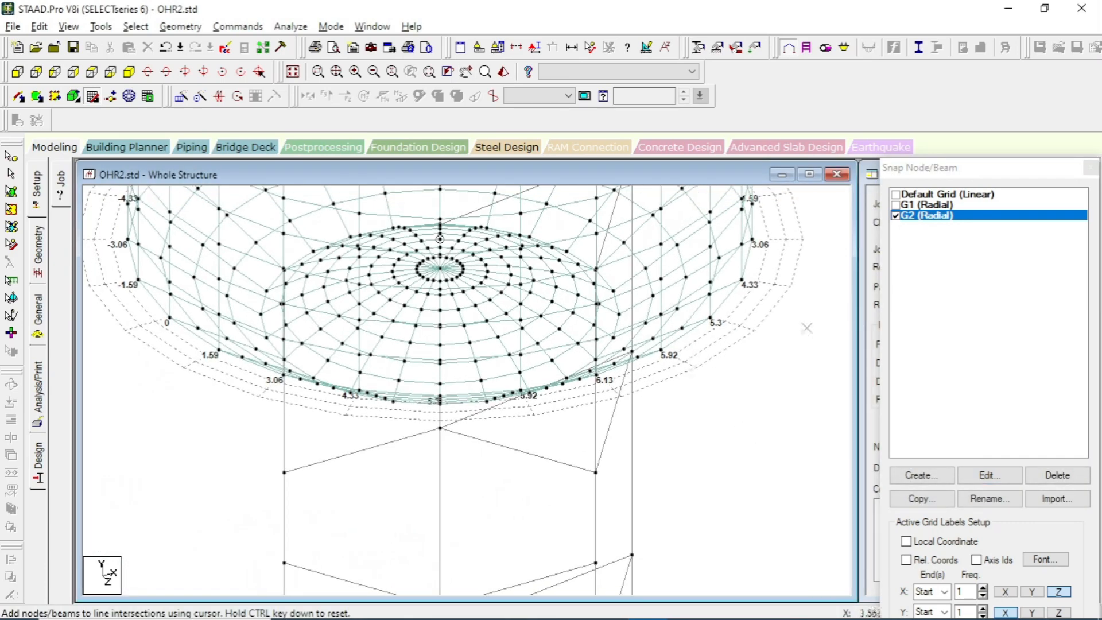
pyautogui.moveTo(806, 328); pyautogui.dragTo(666, 562, button='middle')
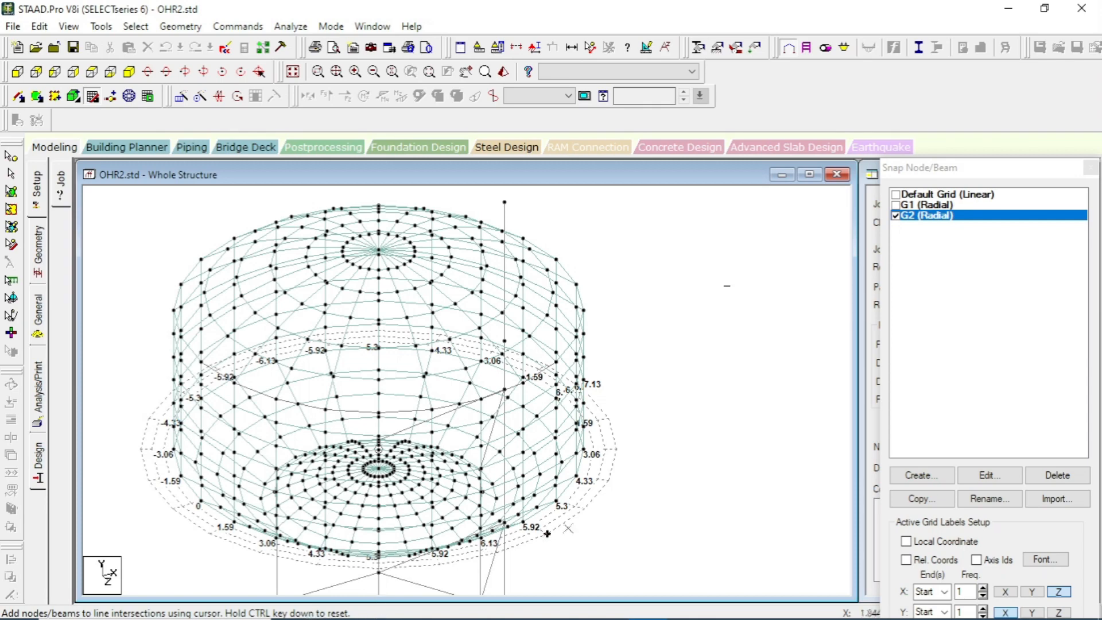
pyautogui.scroll(5, 607, 526)
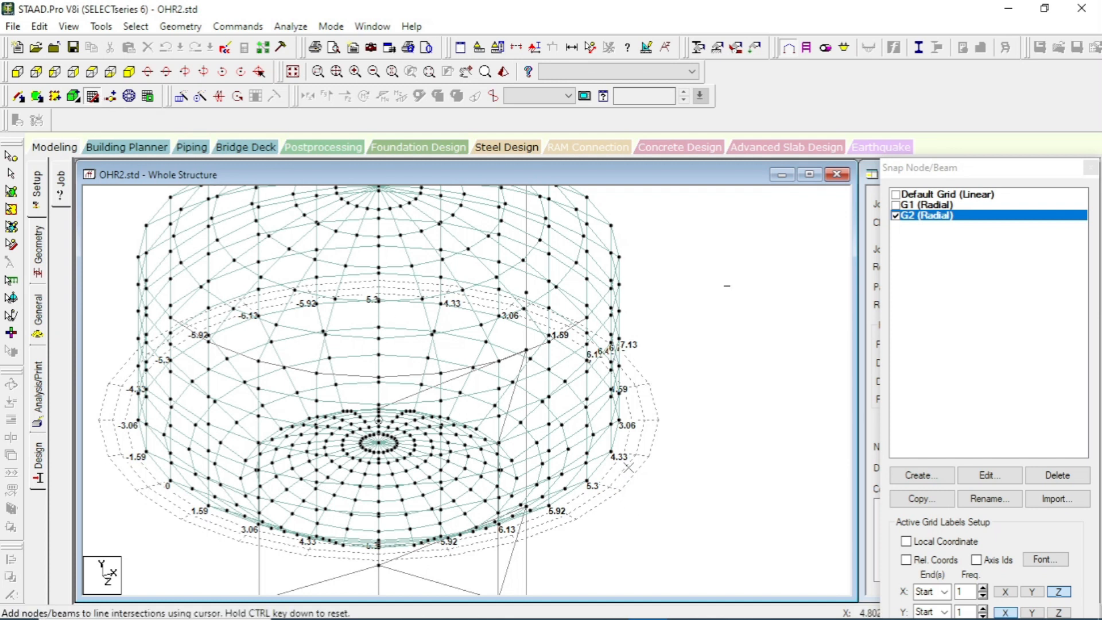
pyautogui.click(598, 485)
pyautogui.click(636, 455)
pyautogui.click(620, 490)
pyautogui.click(649, 456)
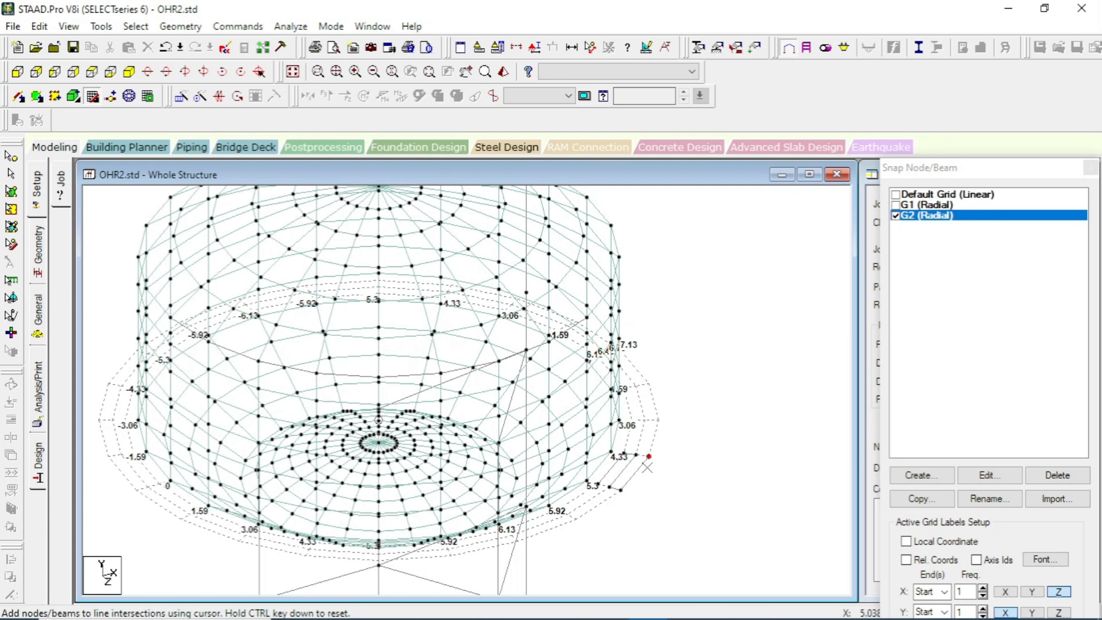
# - Delete the five beams snapped in the walkway segment, keeping the nodes they leave unattached
pyautogui.click(10, 176)
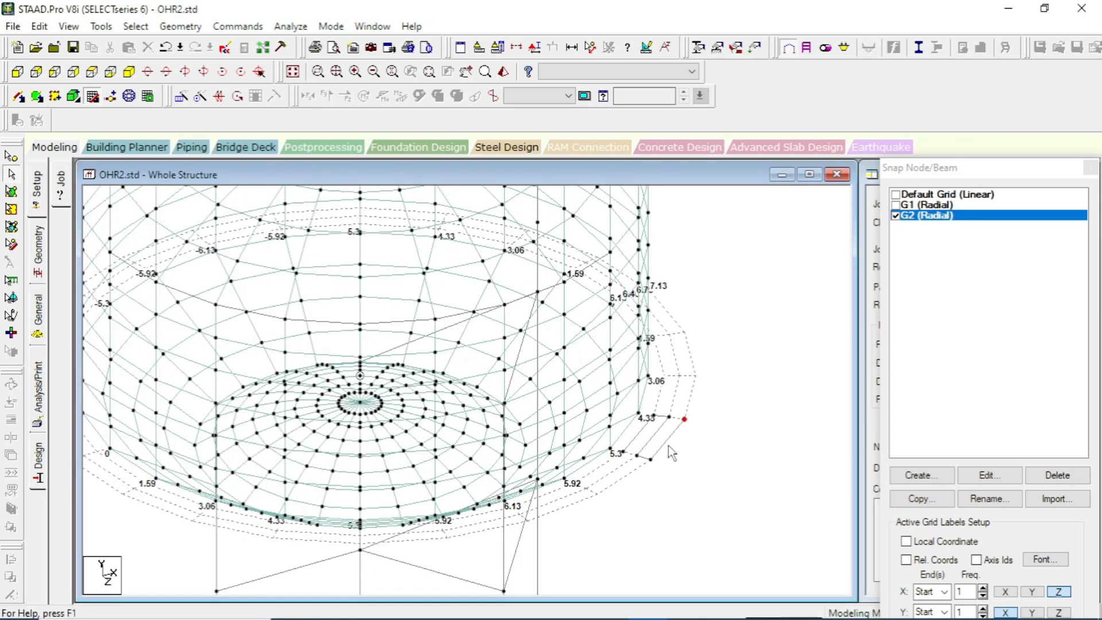
pyautogui.click(666, 445)
pyautogui.keyDown('ctrl'); pyautogui.click(651, 437); pyautogui.keyUp('ctrl')
pyautogui.keyDown('ctrl'); pyautogui.click(639, 435); pyautogui.keyUp('ctrl')
pyautogui.keyDown('ctrl'); pyautogui.click(662, 416); pyautogui.keyUp('ctrl')
pyautogui.keyDown('ctrl'); pyautogui.click(645, 457); pyautogui.keyUp('ctrl')
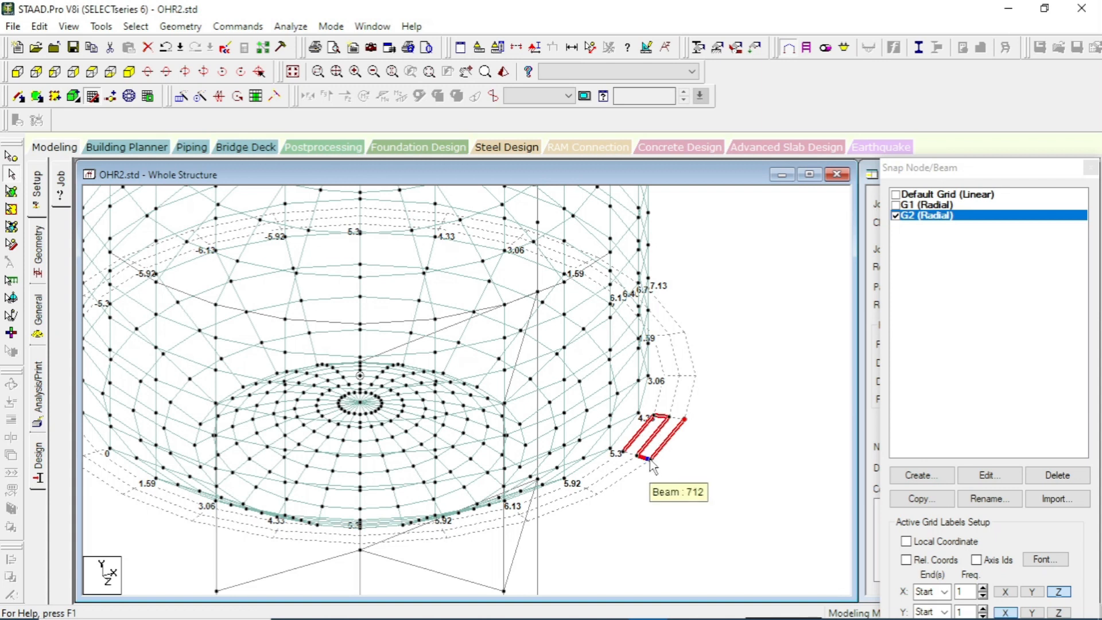
pyautogui.keyDown('ctrl'); pyautogui.click(657, 451); pyautogui.keyUp('ctrl')
pyautogui.keyDown('ctrl'); pyautogui.click(664, 442); pyautogui.keyUp('ctrl')
pyautogui.press('Delete')
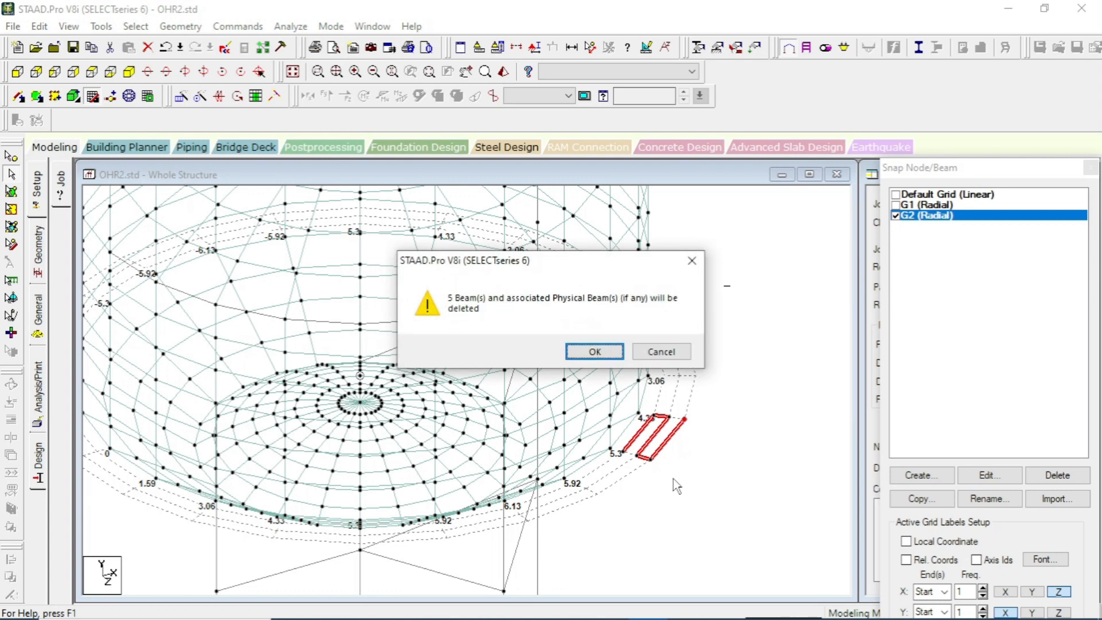
pyautogui.click(587, 352)
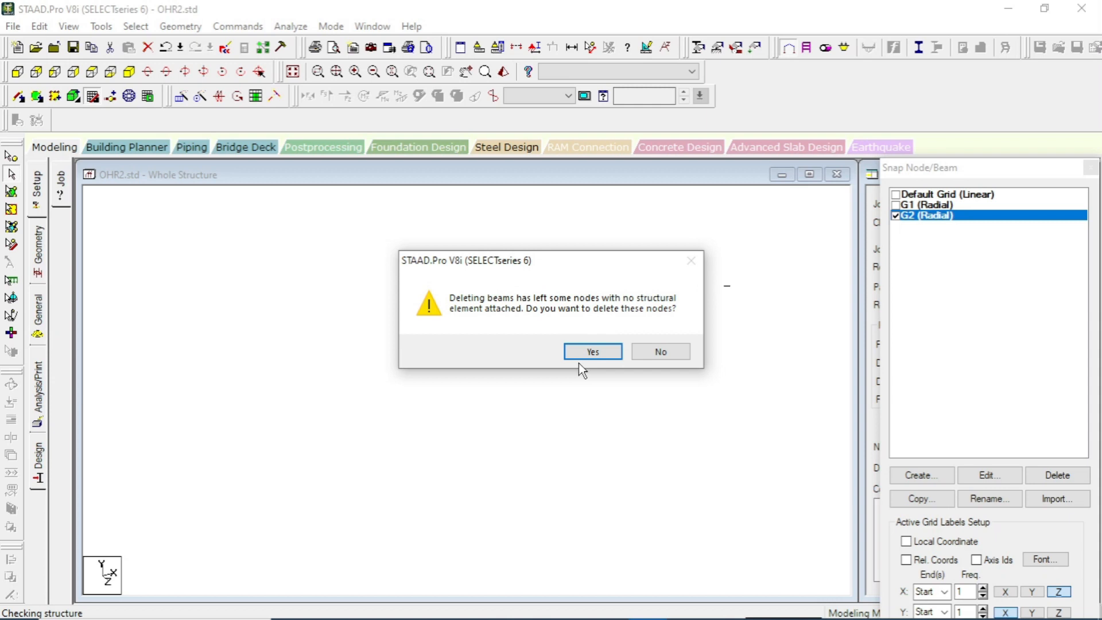
pyautogui.click(661, 352)
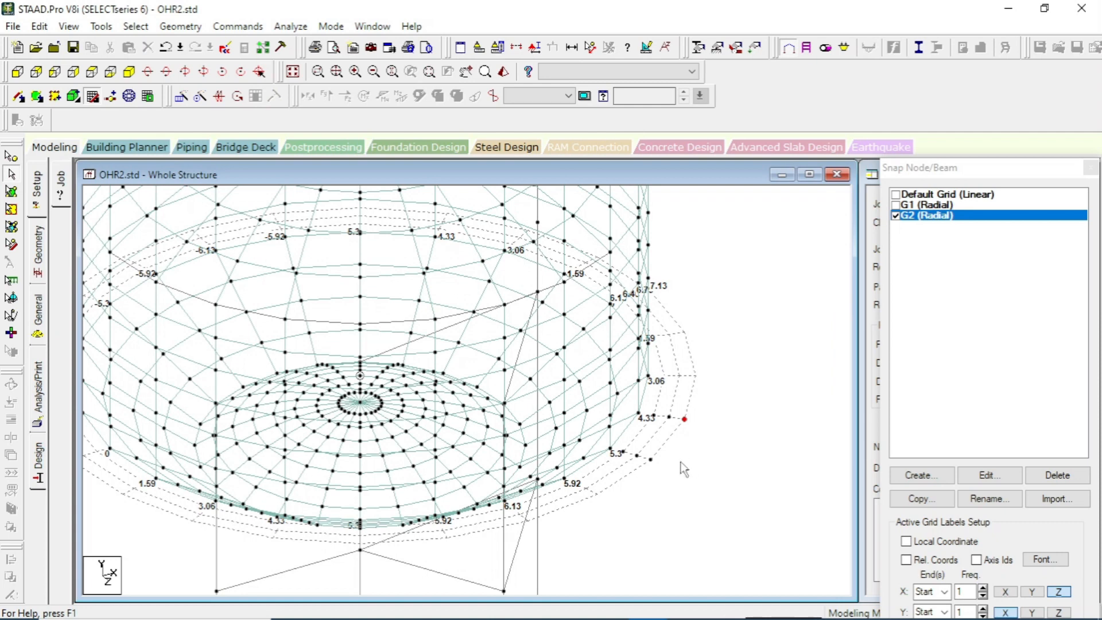
# - Try to add a four-node plate between the two outermost G2 rings, picking the outermost ring's two nodes first
pyautogui.scroll(1, 680, 466)
pyautogui.moveTo(683, 468); pyautogui.dragTo(695, 476, button='middle')
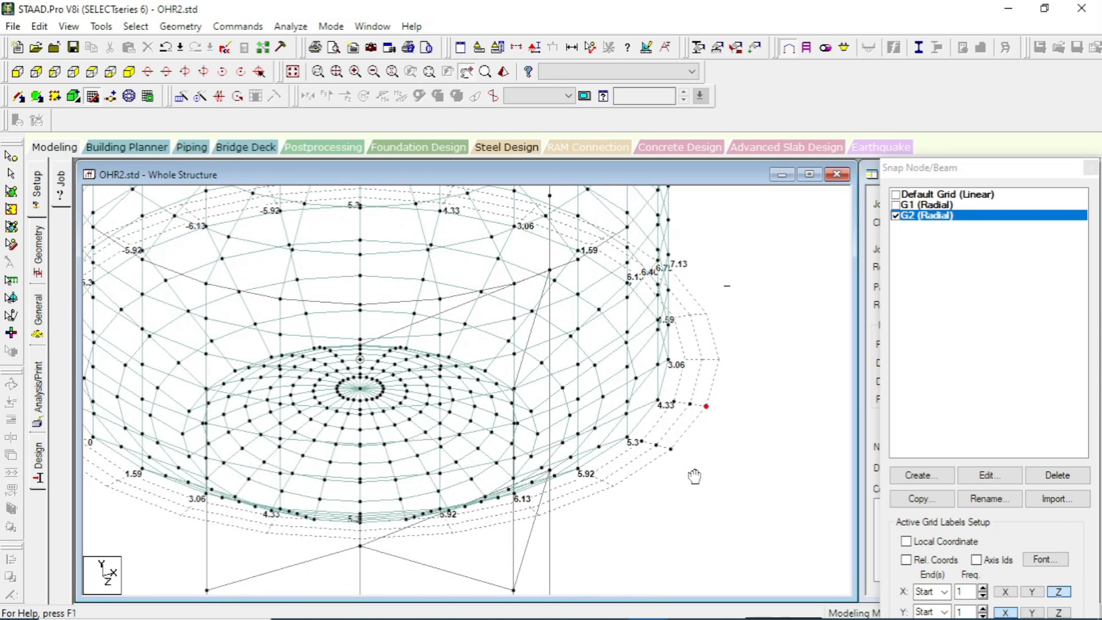
pyautogui.click(34, 99)
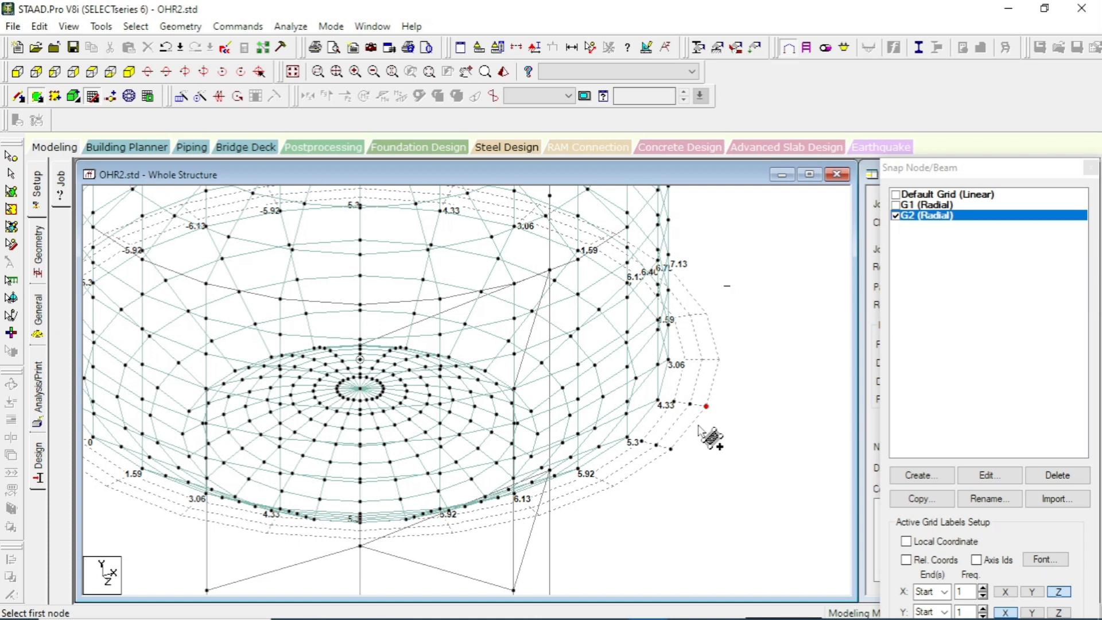
pyautogui.click(670, 448)
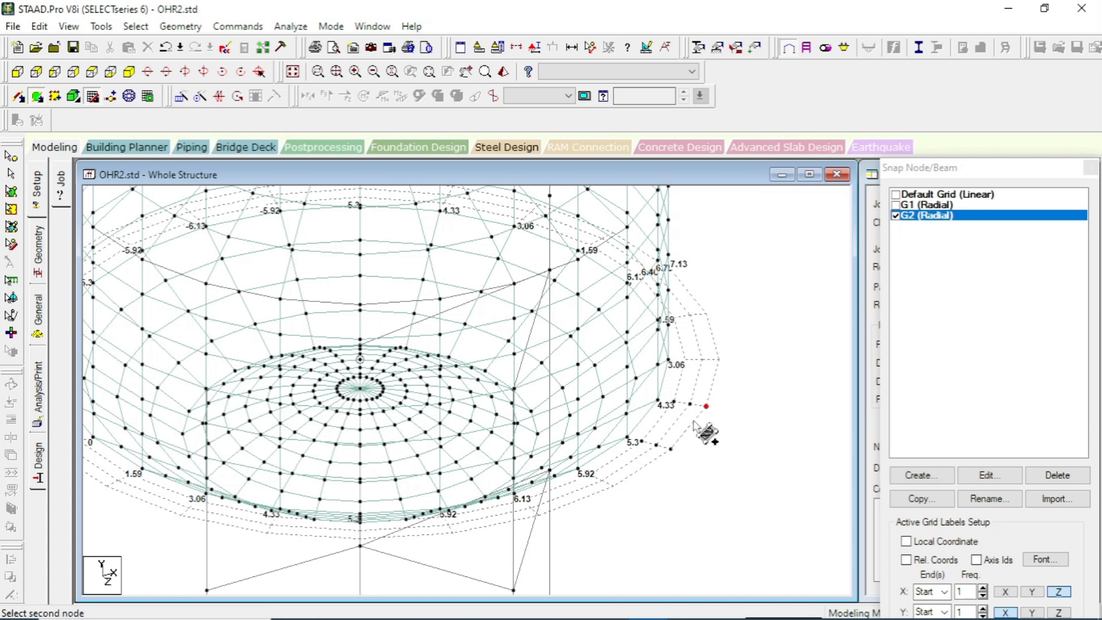
pyautogui.click(706, 407)
pyautogui.click(689, 405)
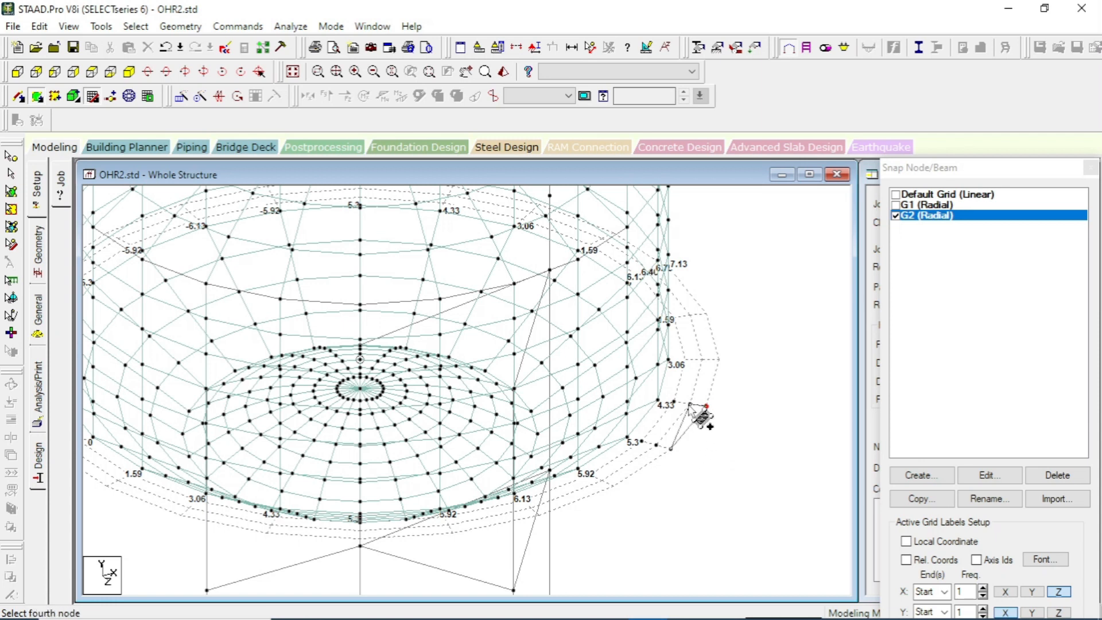
pyautogui.click(657, 444)
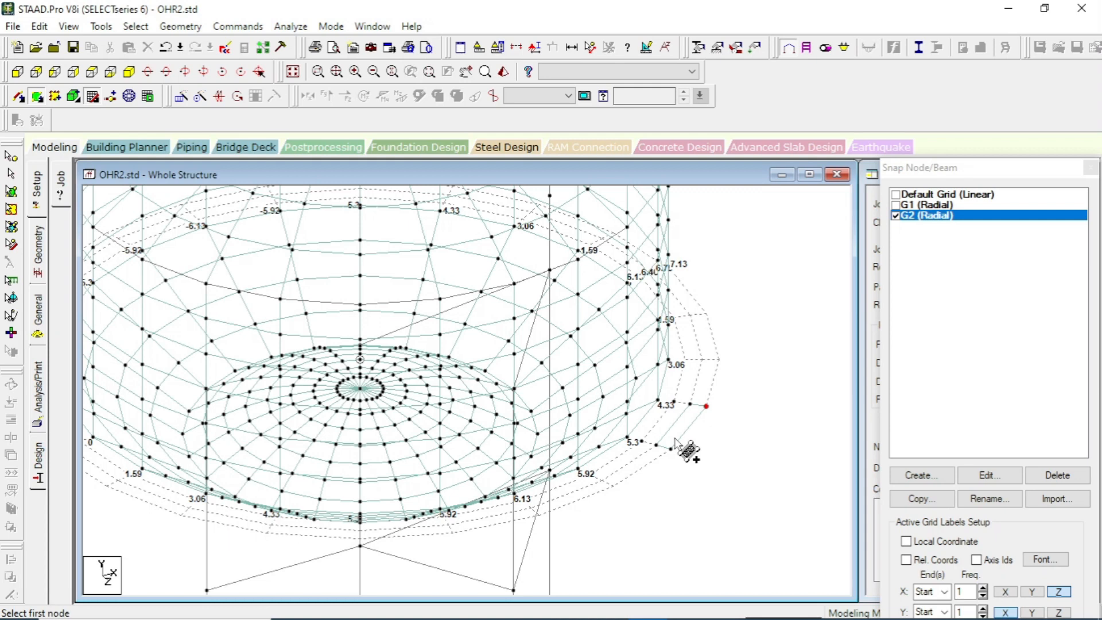
# - Add a four-node plate between the two outermost G2 rings, starting at the inner of those rings, and display the plates' local axes
pyautogui.click(658, 445)
pyautogui.click(671, 449)
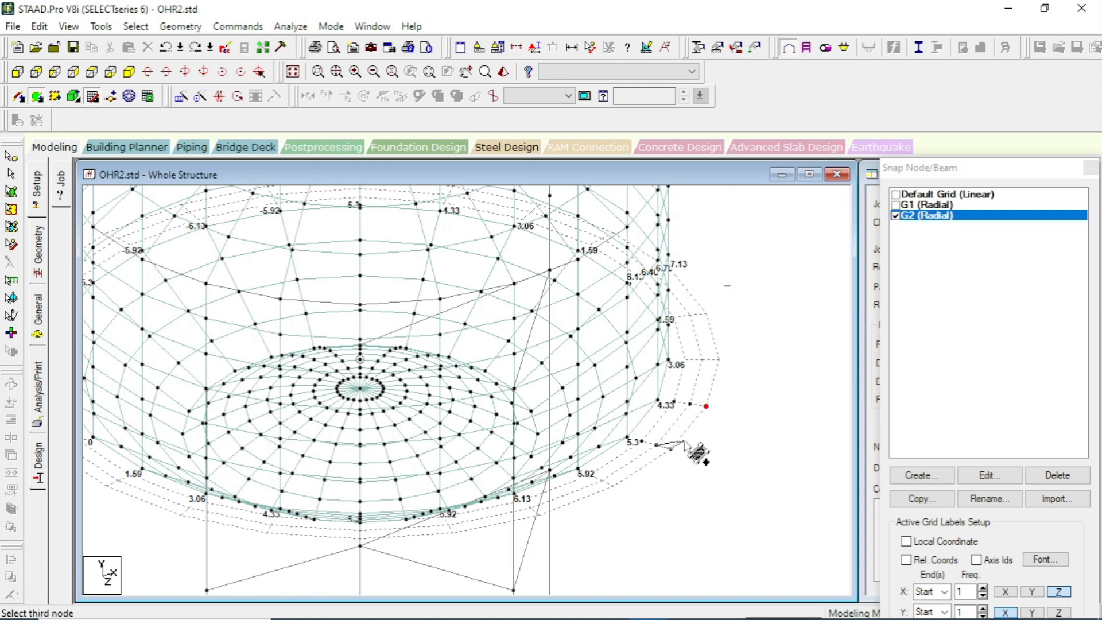
pyautogui.click(705, 406)
pyautogui.click(690, 404)
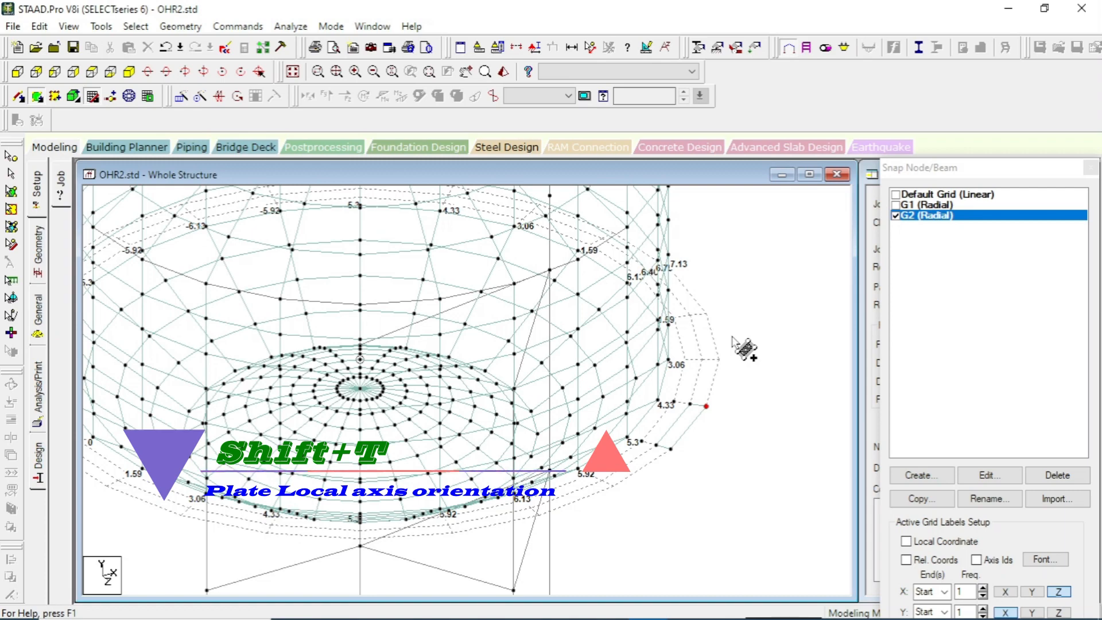
pyautogui.hotkey('shift', 't')
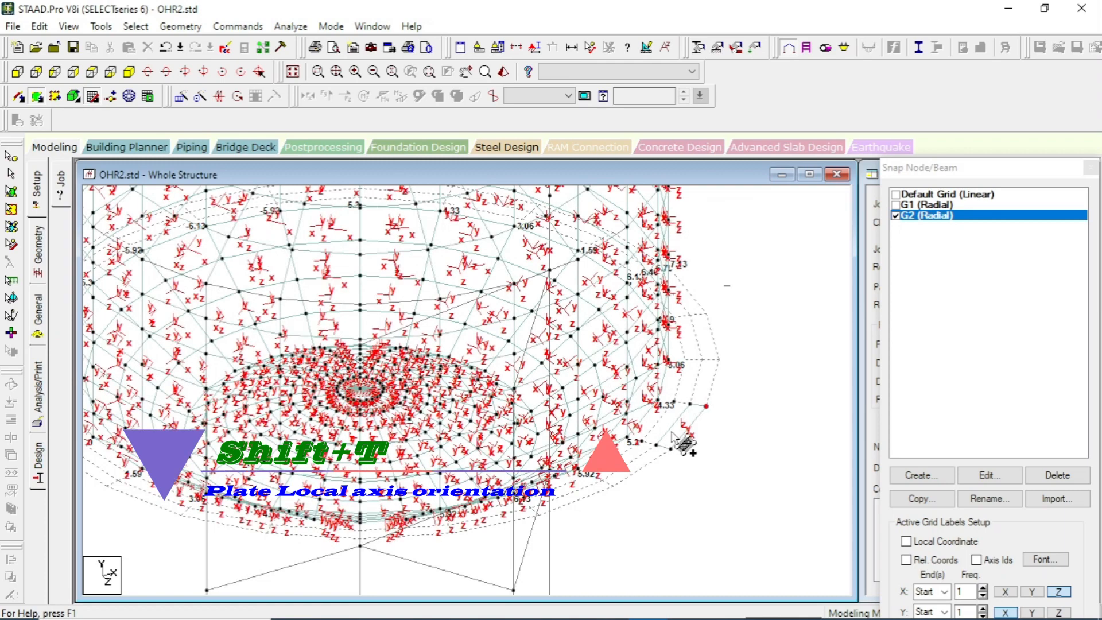
# - Open one roof-dome plate in a new view window to isolate it from the rest of the tank
pyautogui.moveTo(638, 401); pyautogui.dragTo(648, 450, button='middle')
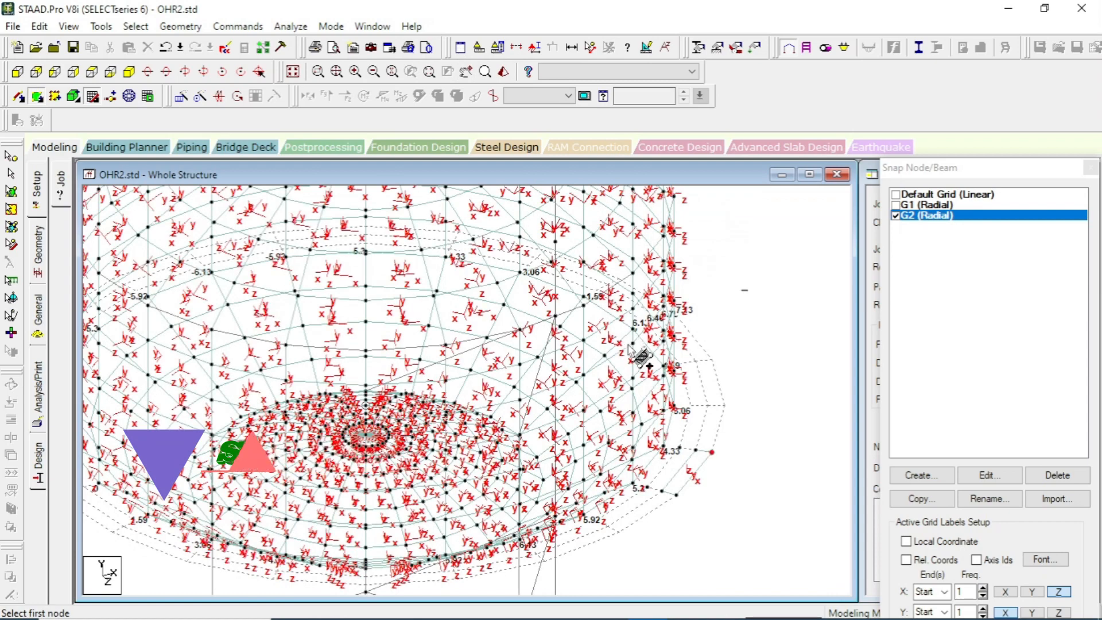
pyautogui.moveTo(625, 323); pyautogui.dragTo(641, 447, button='middle')
pyautogui.moveTo(583, 267); pyautogui.dragTo(606, 323, button='middle')
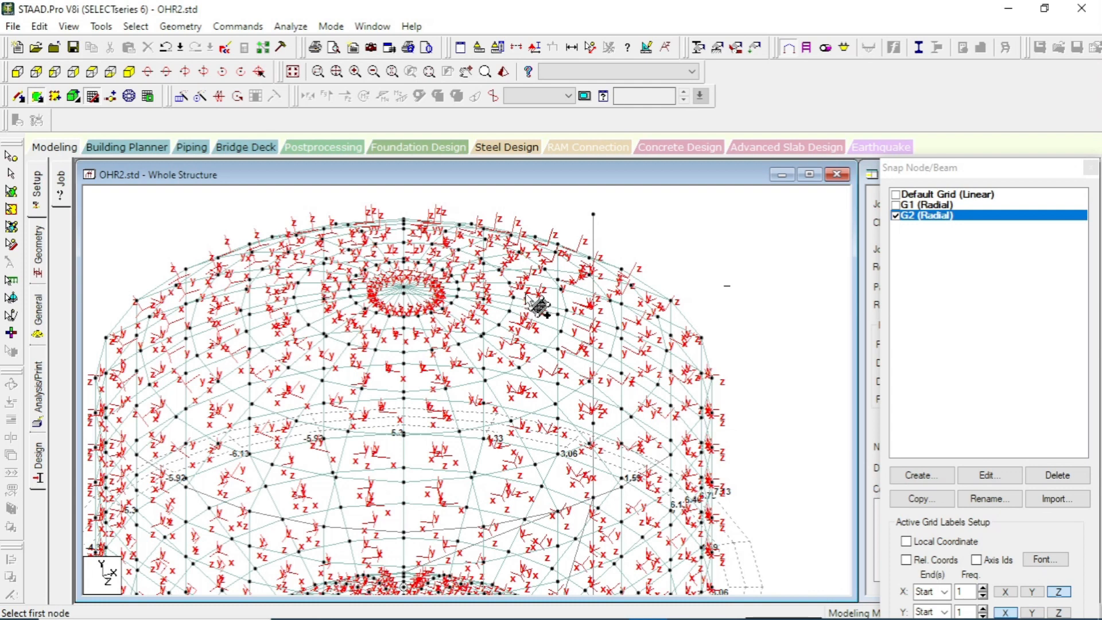
pyautogui.click(11, 193)
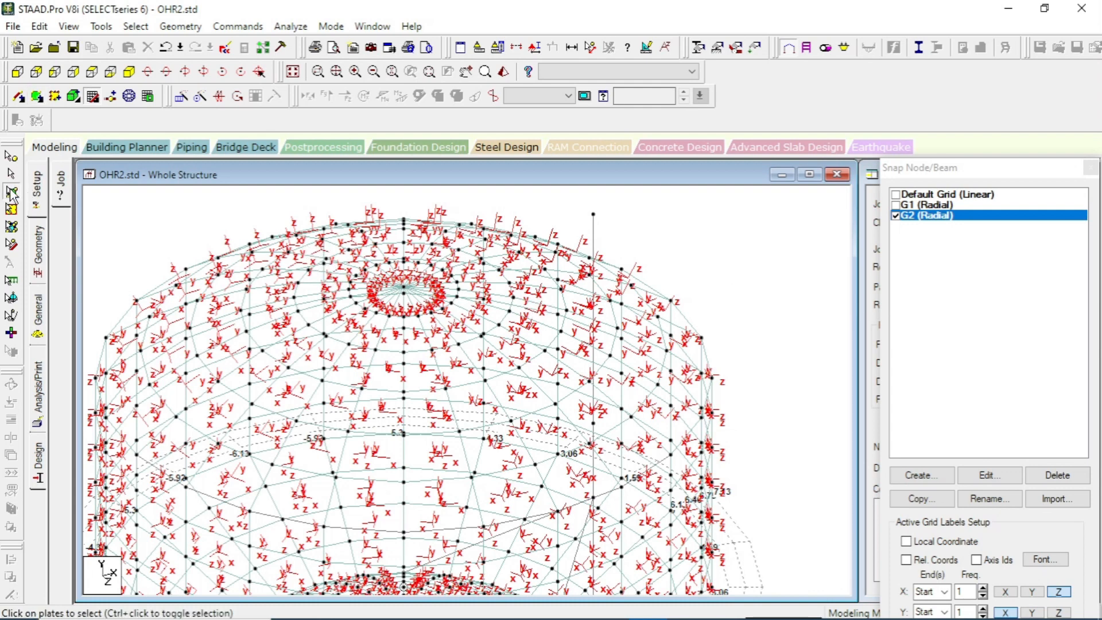
pyautogui.click(538, 324)
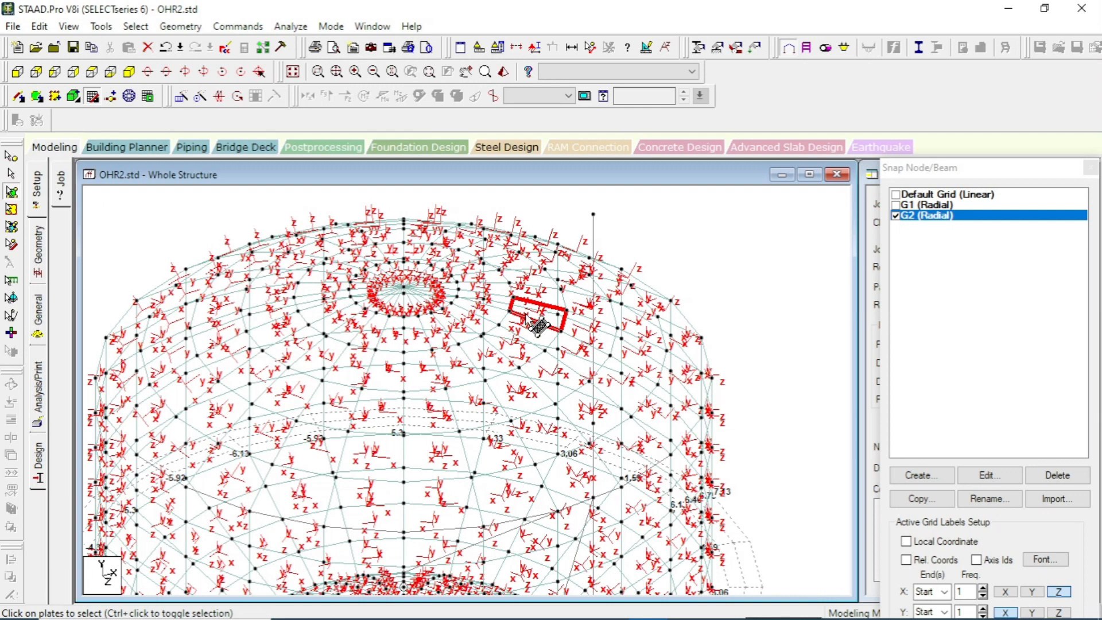
pyautogui.rightClick(528, 317)
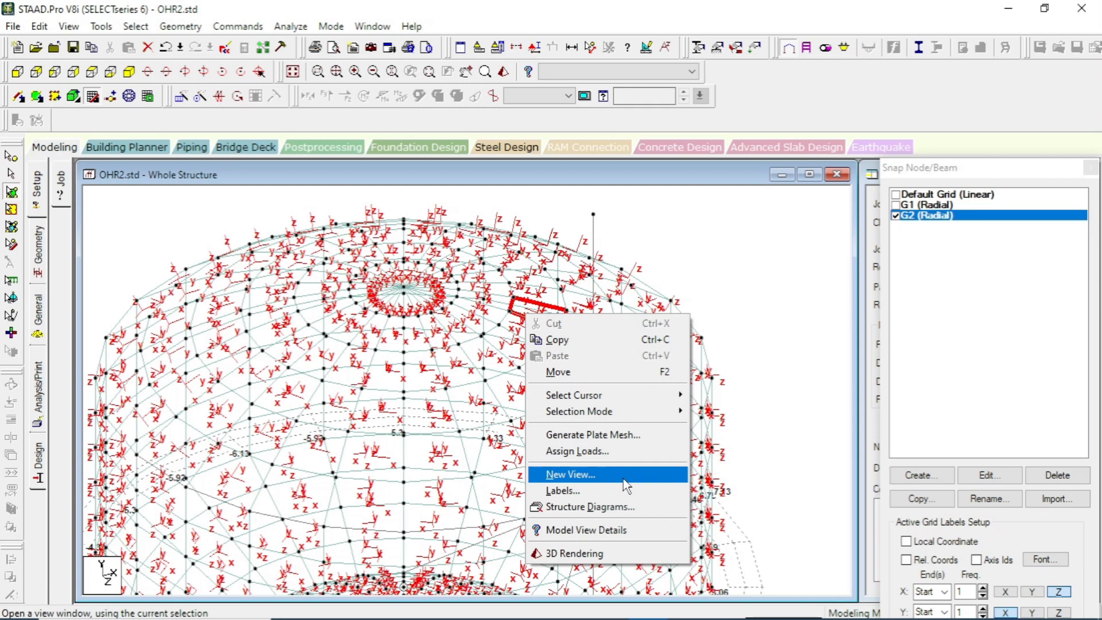
pyautogui.click(574, 474)
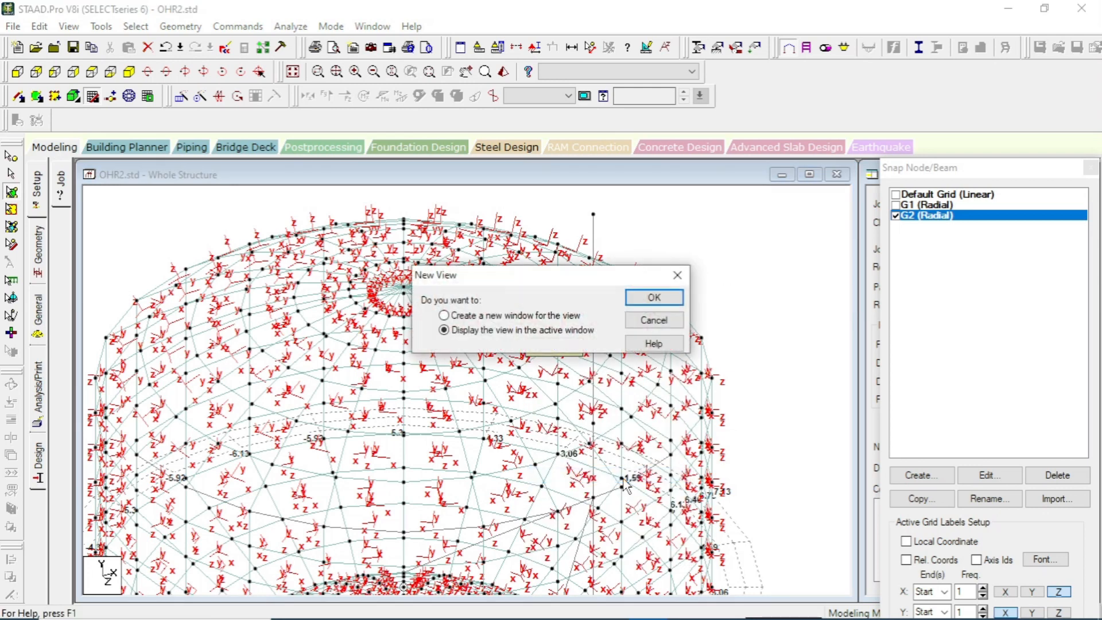
pyautogui.click(469, 319)
pyautogui.click(654, 296)
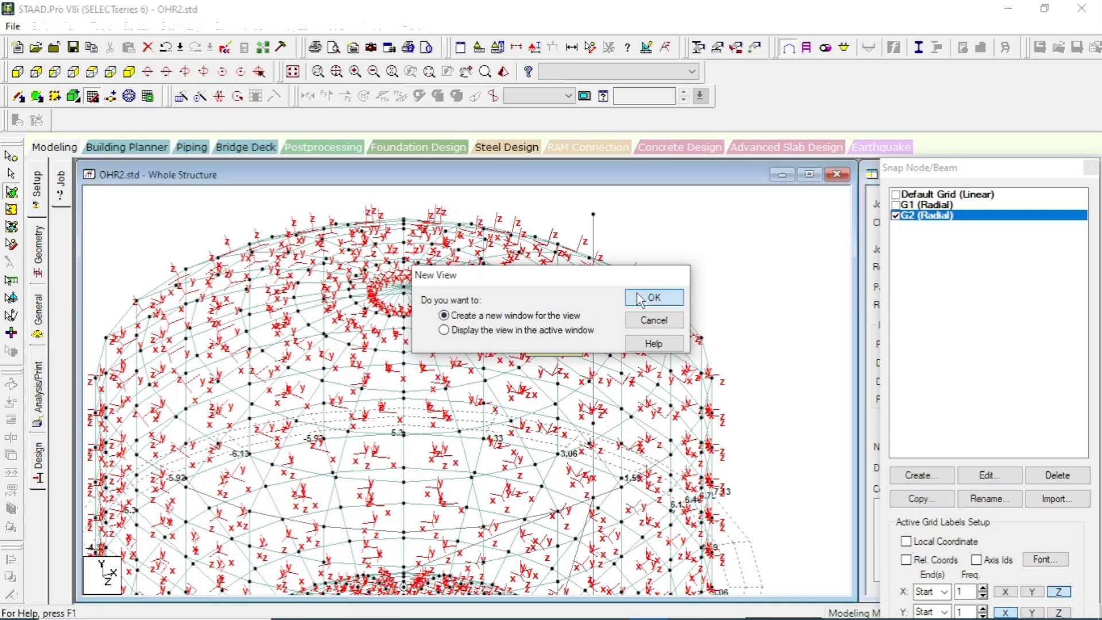
pyautogui.moveTo(660, 316); pyautogui.dragTo(441, 168)
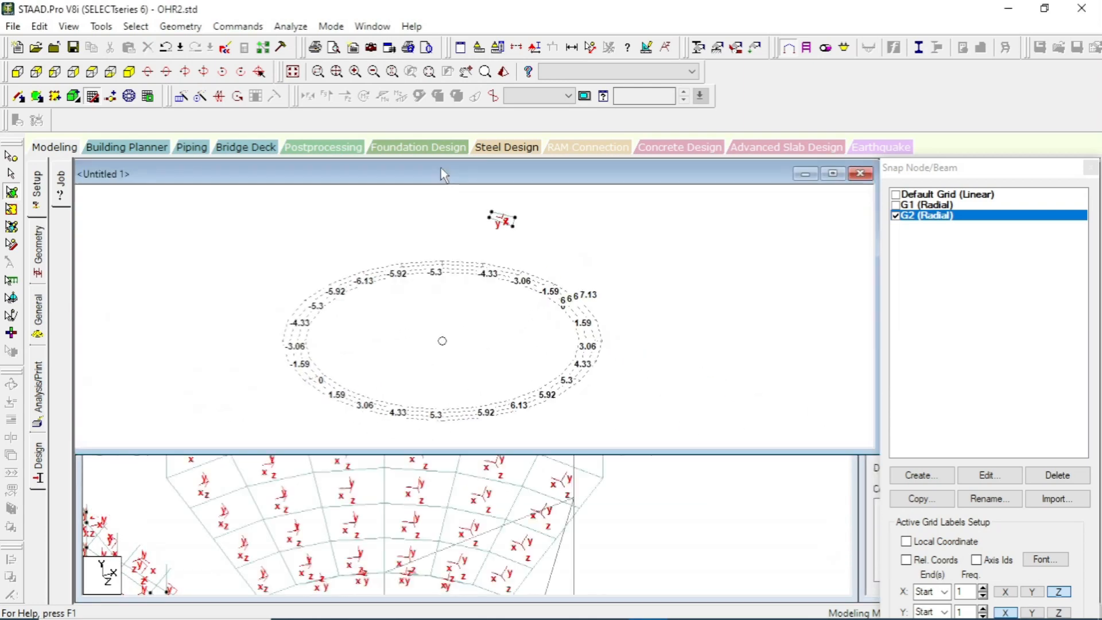
# - Examine the isolated dome plate's node order and local axis orientation in plan against the radial grid
pyautogui.scroll(-4, 505, 265)
pyautogui.moveTo(516, 277); pyautogui.dragTo(514, 282, button='middle')
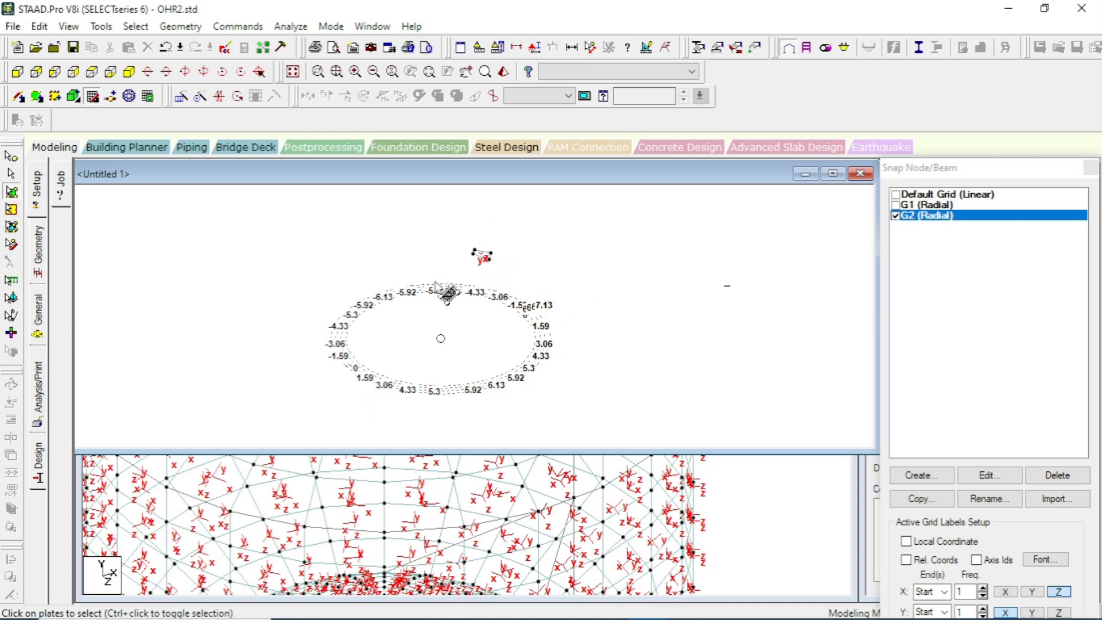
pyautogui.scroll(3, 438, 281)
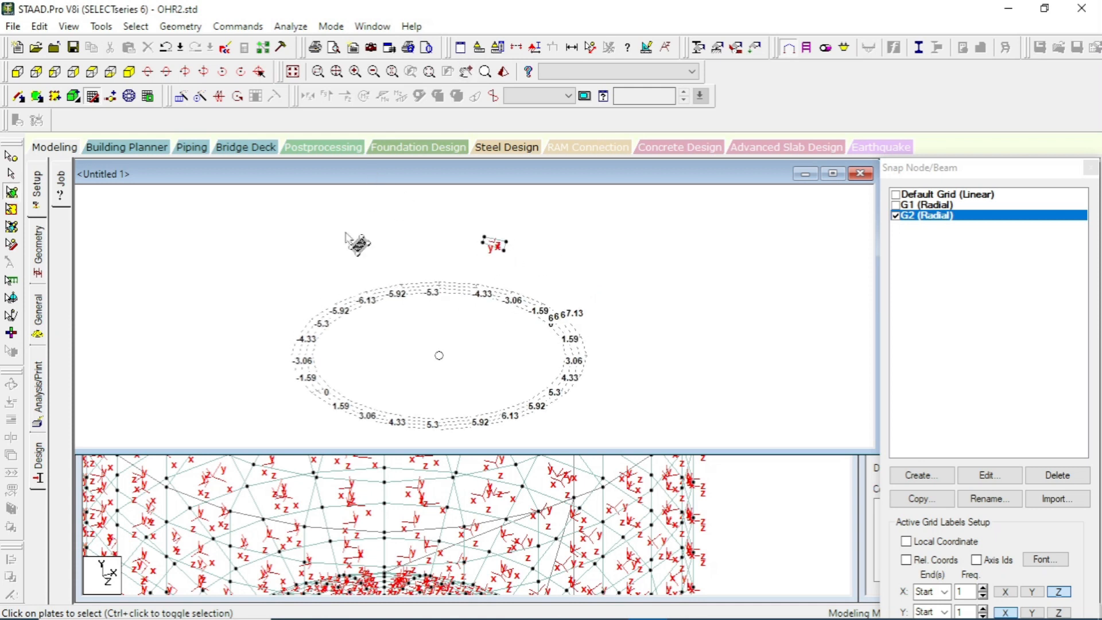
pyautogui.click(92, 71)
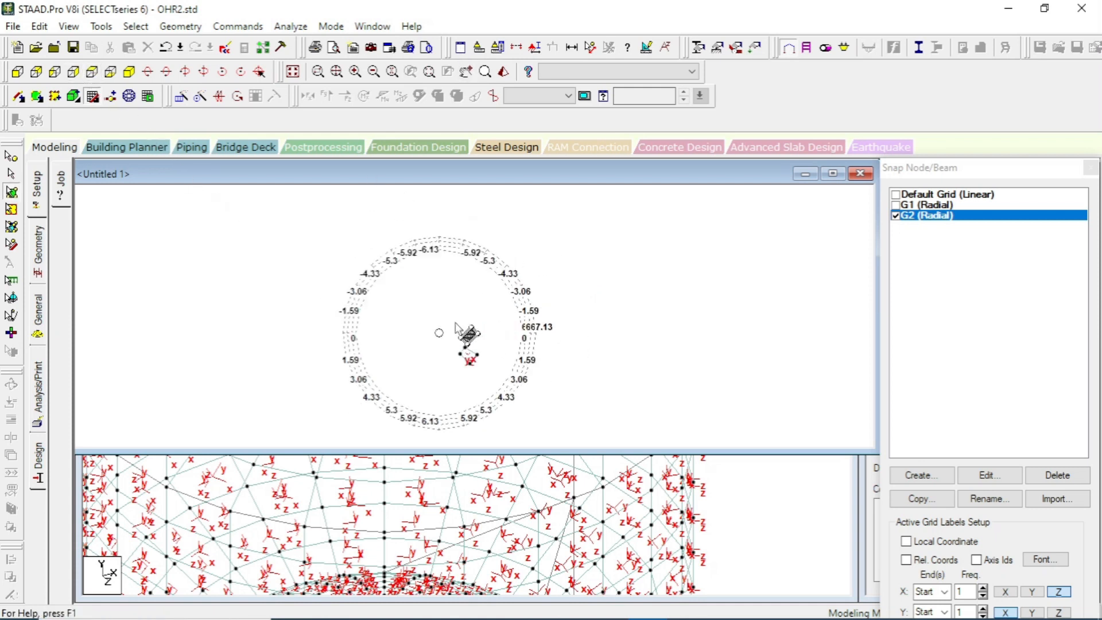
pyautogui.scroll(4, 466, 381)
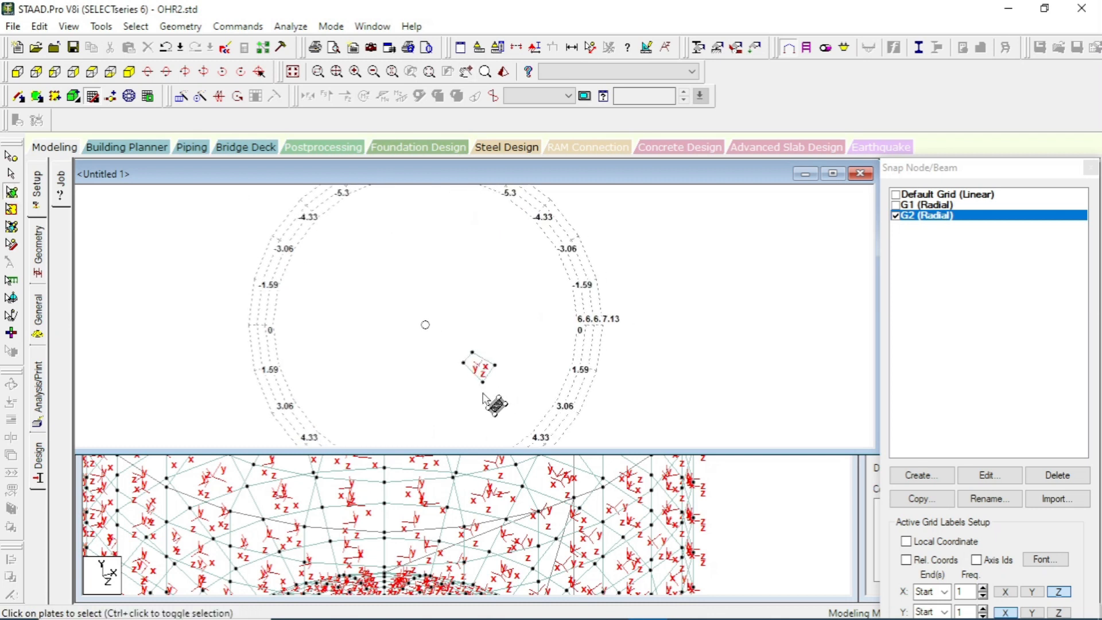
pyautogui.scroll(3, 497, 409)
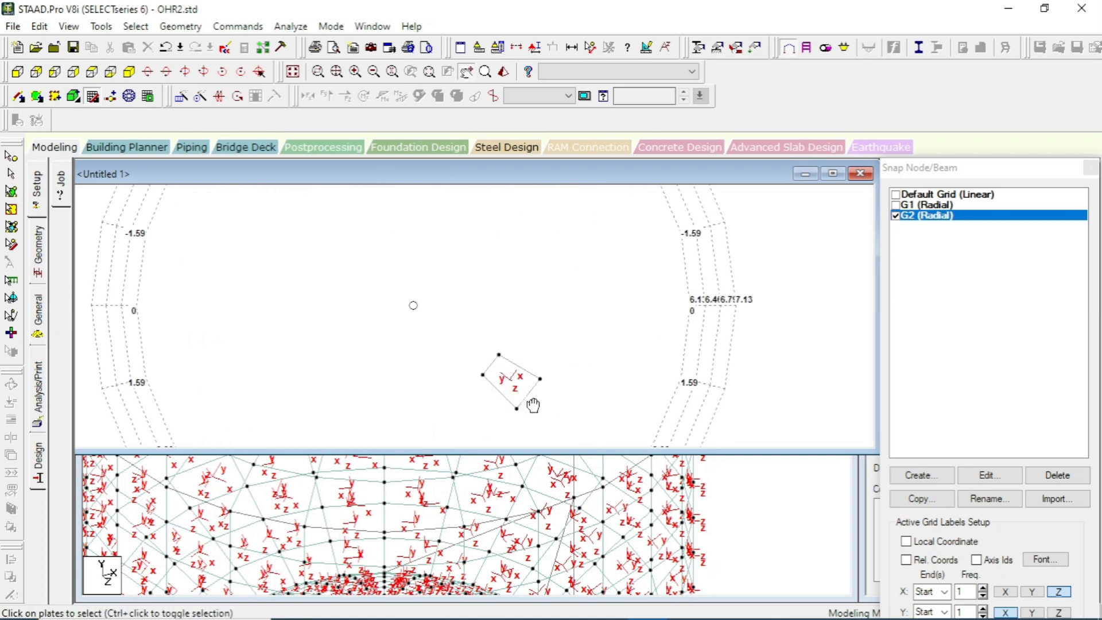
pyautogui.moveTo(522, 398); pyautogui.dragTo(491, 358, button='middle')
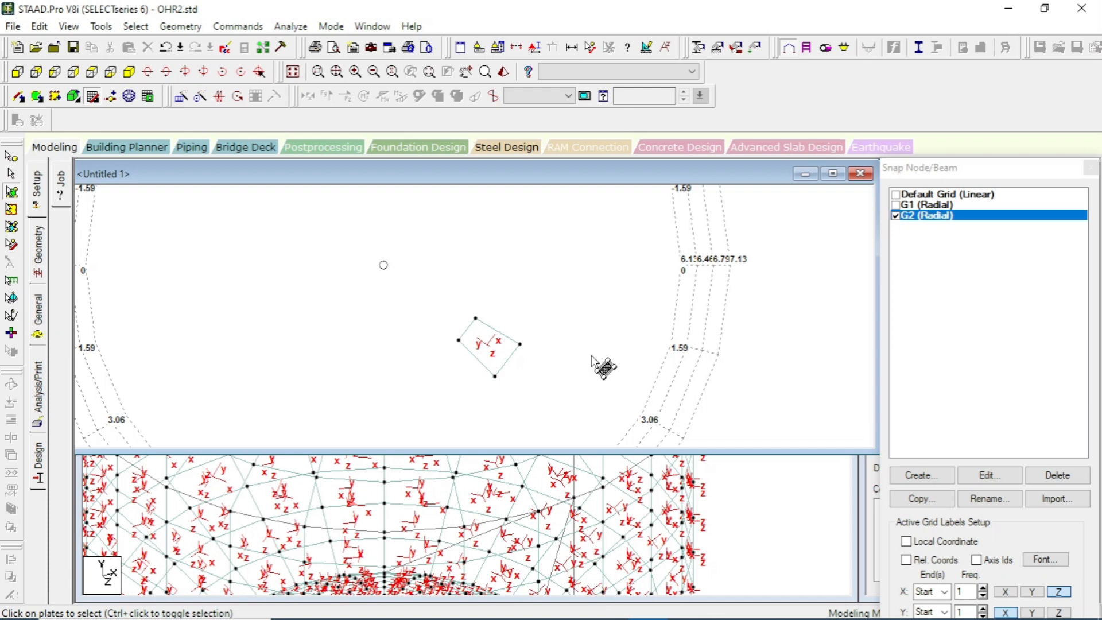
pyautogui.scroll(-3, 605, 362)
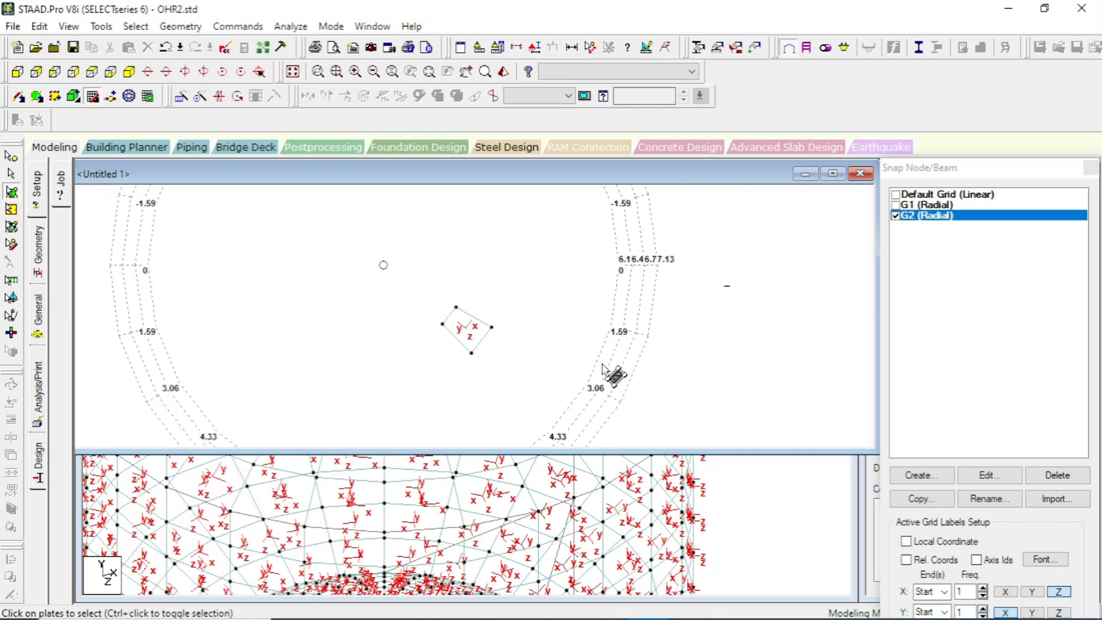
pyautogui.moveTo(636, 341)
pyautogui.mouseDown(button='middle')
pyautogui.moveTo(641, 367)
pyautogui.moveTo(623, 349)
pyautogui.mouseUp(button='middle')
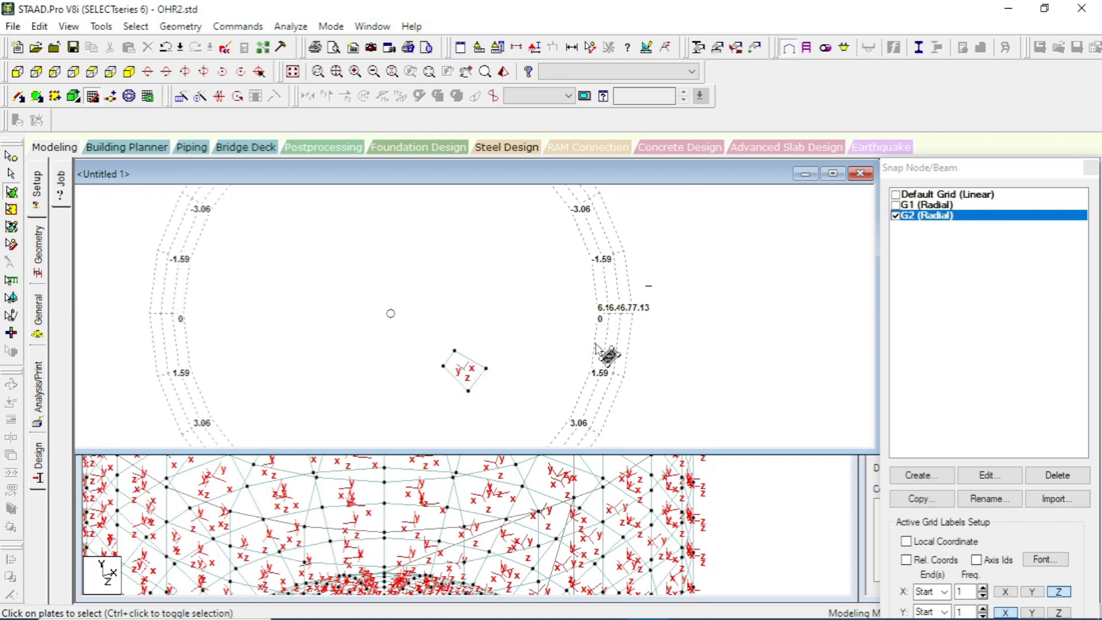
pyautogui.moveTo(682, 174); pyautogui.dragTo(584, 167)
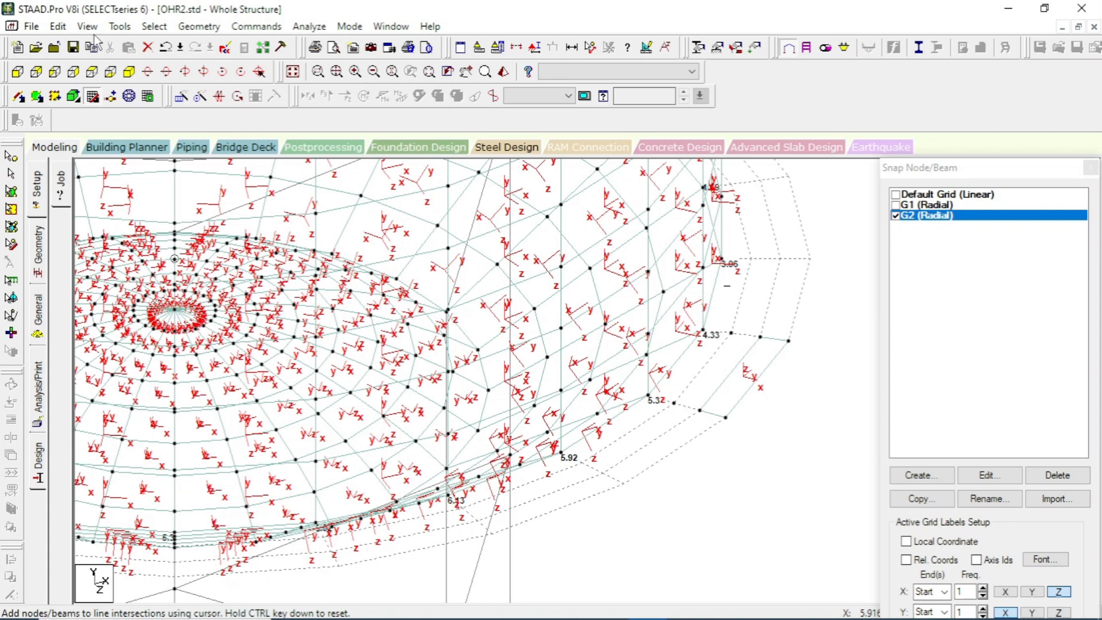
# - Delete the walkway plate between the two outermost G2 rings, keeping the nodes it leaves unattached
pyautogui.click(11, 191)
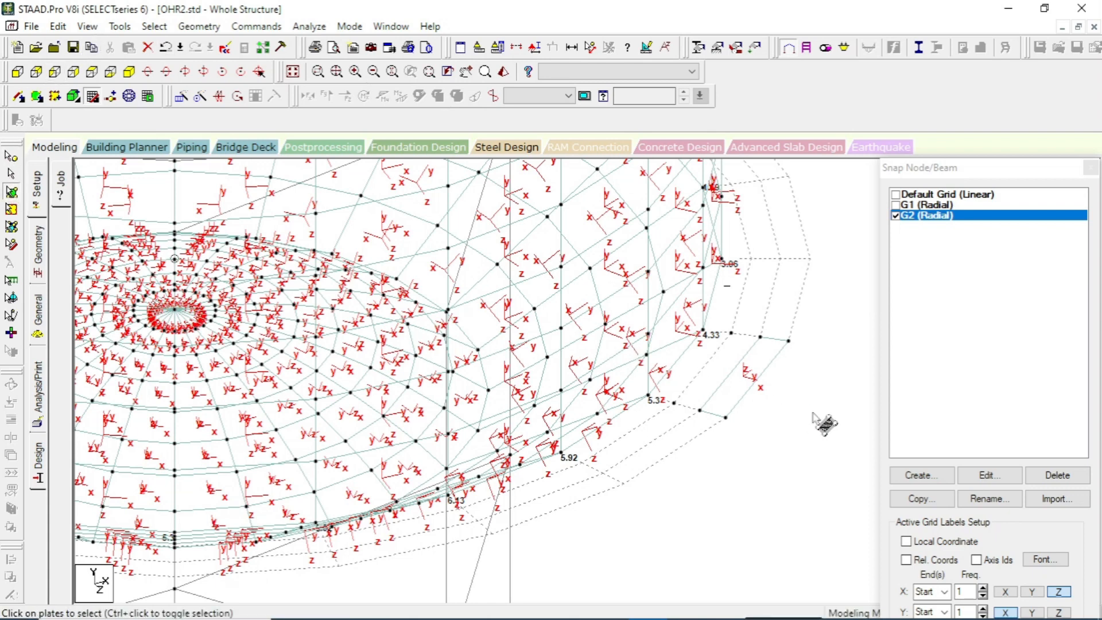
pyautogui.click(734, 394)
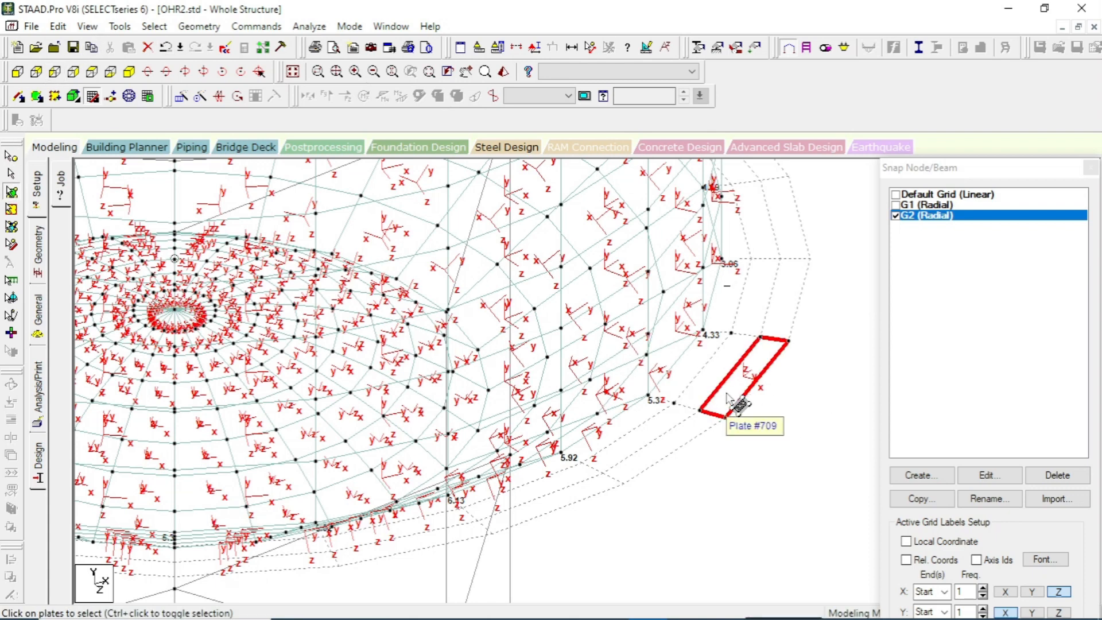
pyautogui.press('Delete')
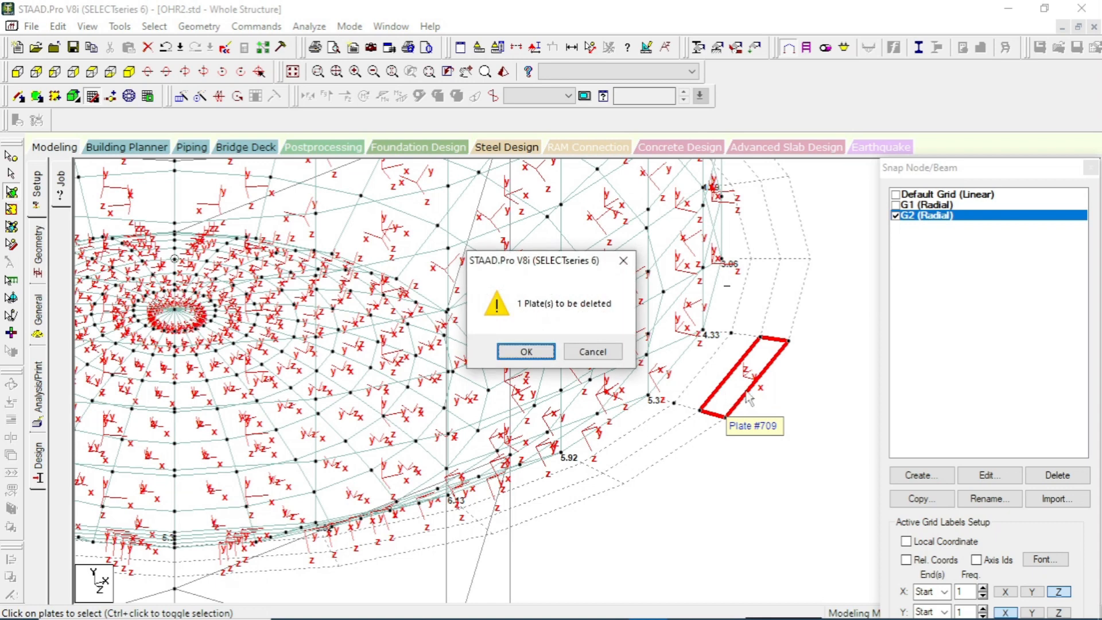
pyautogui.click(534, 351)
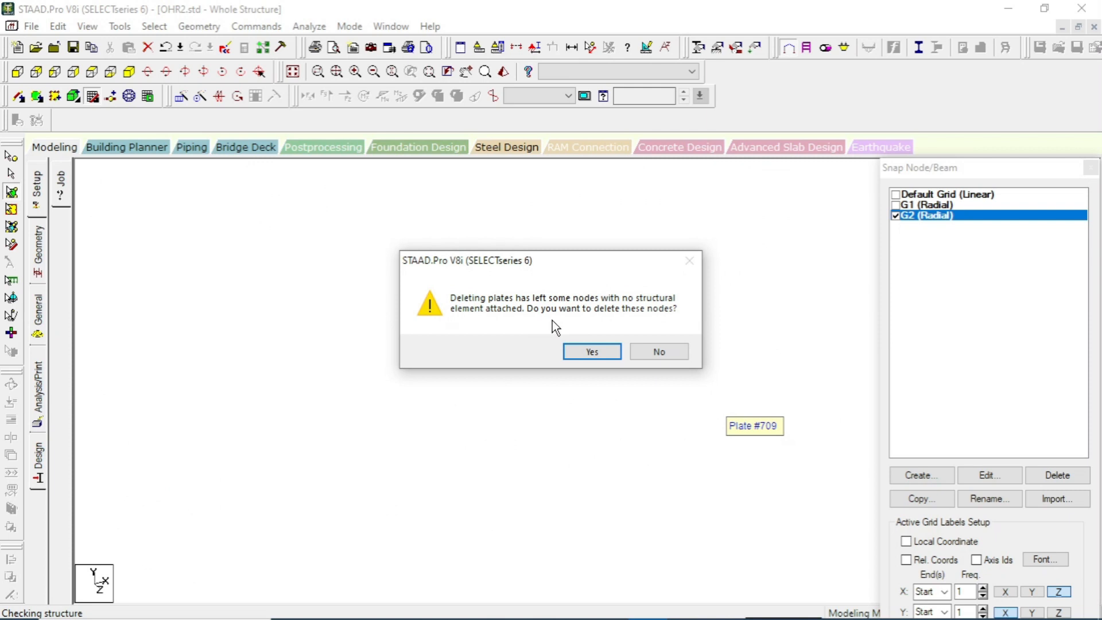
pyautogui.click(664, 354)
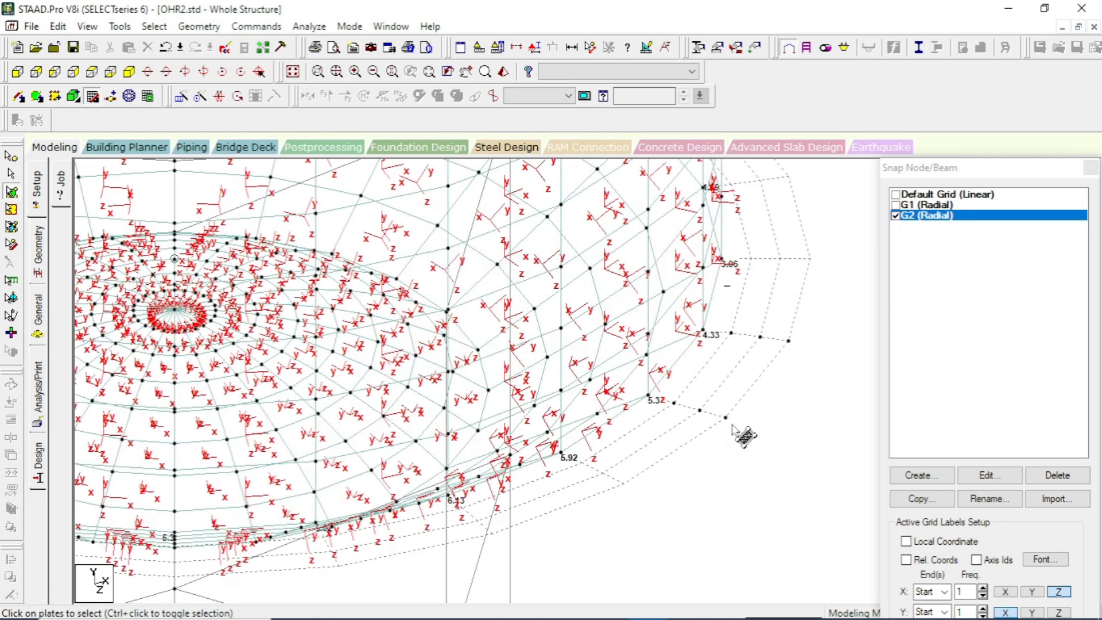
# - Add a four-node plate between the two outermost G2 rings, starting at the outermost node on the 5.3 grid line and continuing along that ring
pyautogui.click(41, 99)
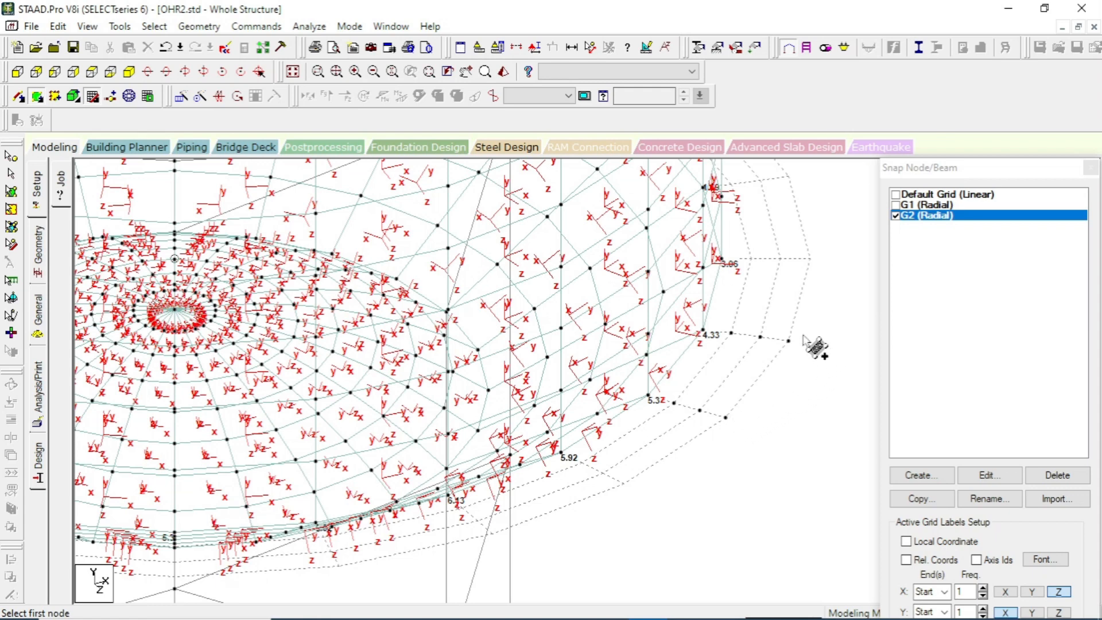
pyautogui.click(726, 418)
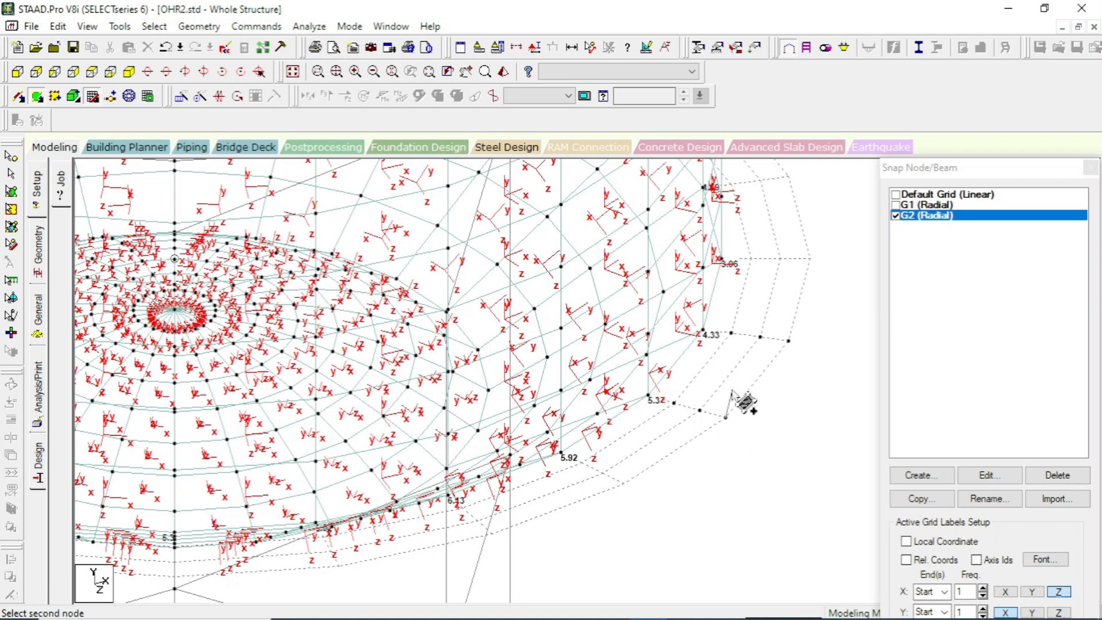
pyautogui.click(788, 341)
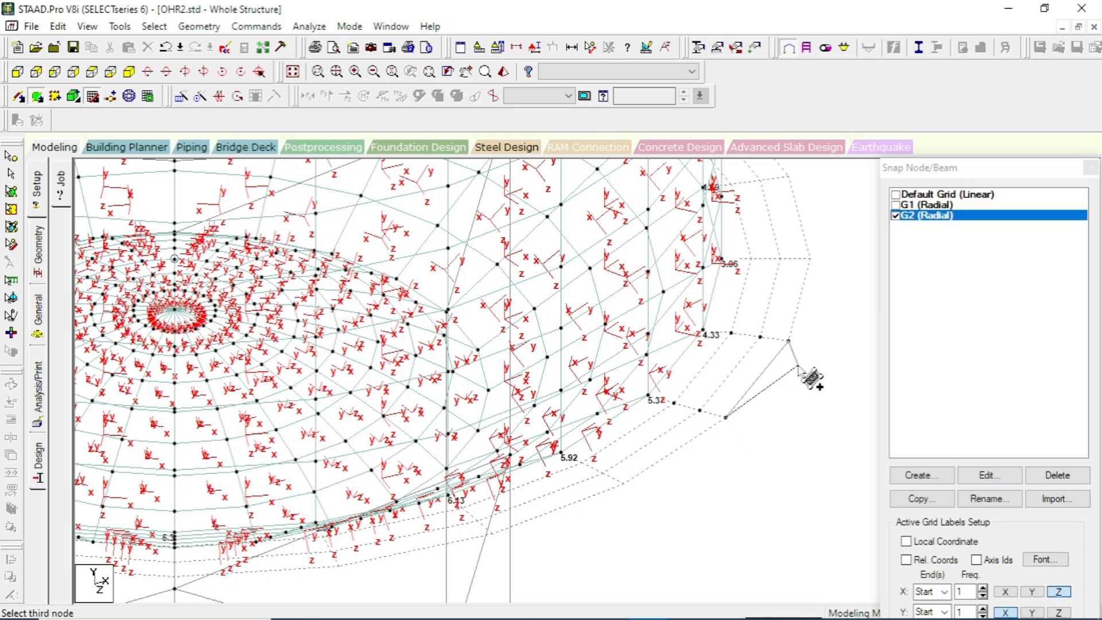
pyautogui.click(760, 335)
pyautogui.click(699, 410)
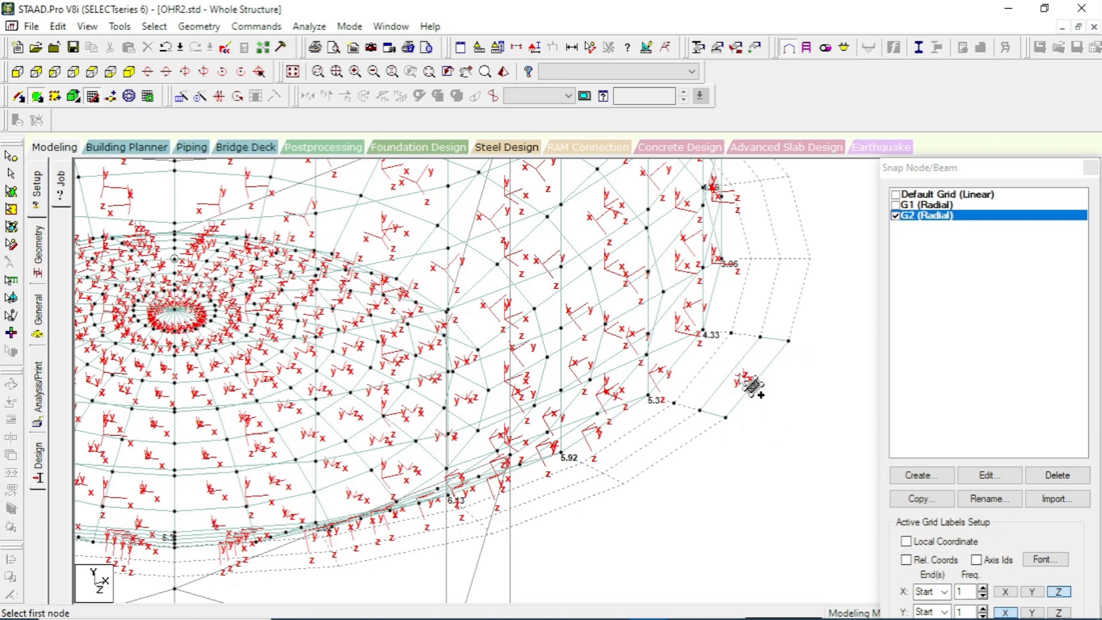
# - Add four-node plates to the middle and innermost strips of the walkway segment between grid lines 4.33 and 5.3, starting each on the 5.3 line
pyautogui.moveTo(740, 386); pyautogui.dragTo(738, 436, button='middle')
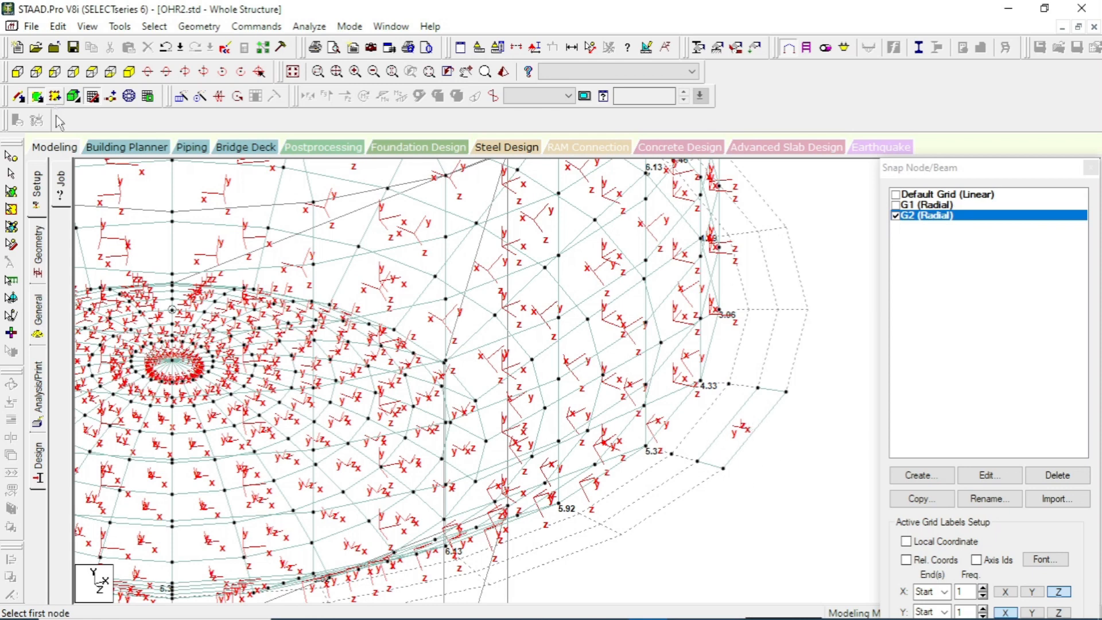
pyautogui.click(697, 461)
pyautogui.click(758, 387)
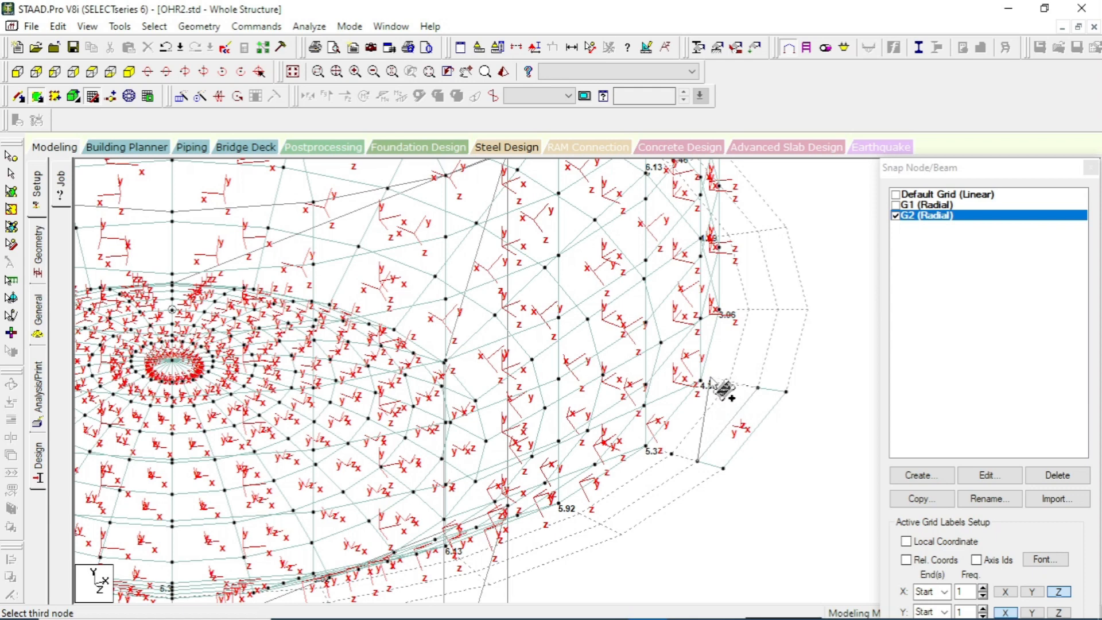
pyautogui.click(729, 383)
pyautogui.click(672, 453)
pyautogui.click(672, 453)
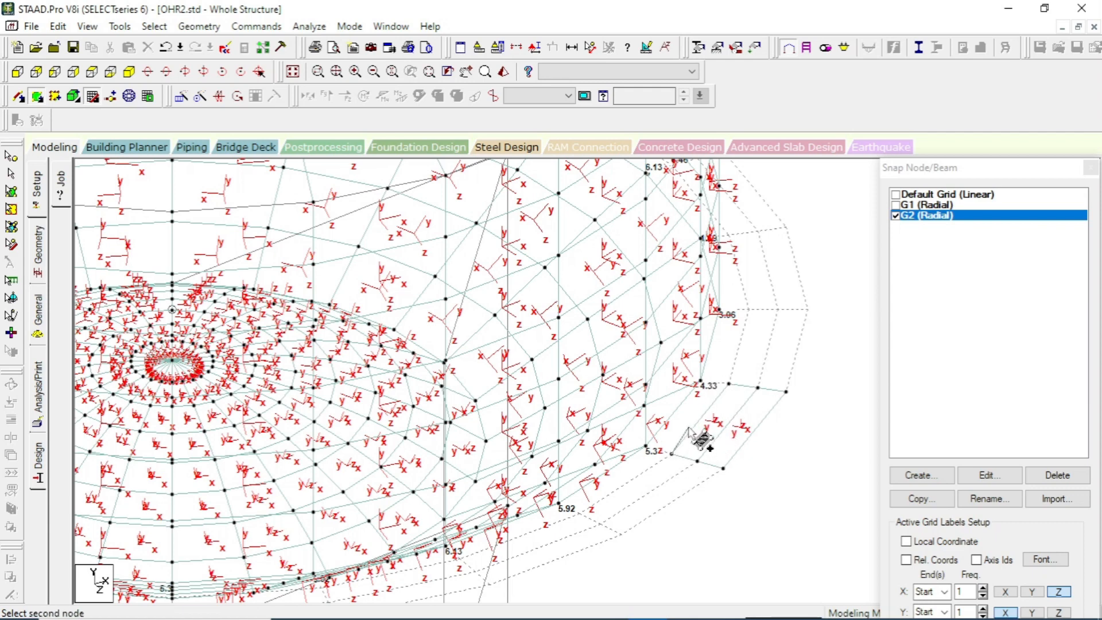
pyautogui.click(700, 383)
pyautogui.click(729, 384)
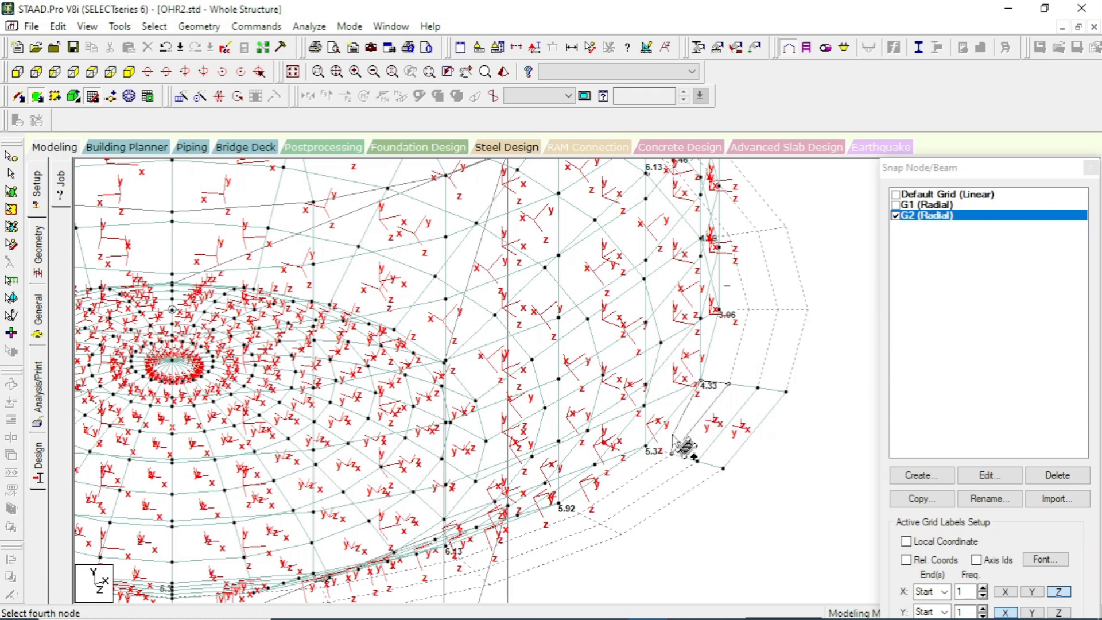
pyautogui.click(697, 461)
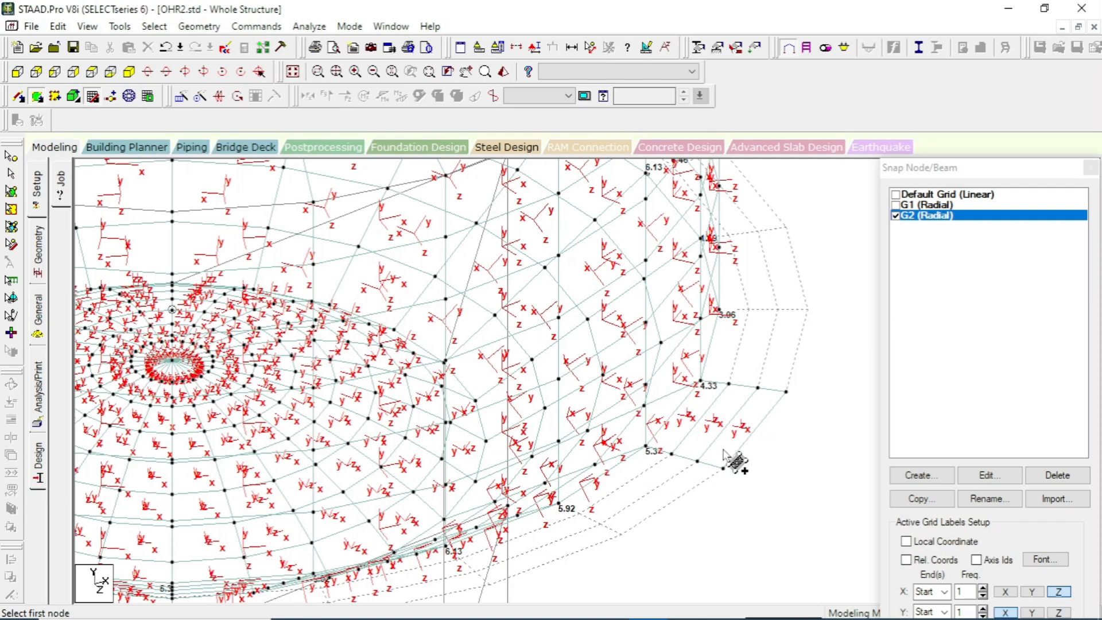
# - Repeat the three walkway plates circularly about the Y axis through a total angle of 360 degrees in 24 steps
pyautogui.scroll(-5, 725, 450)
pyautogui.moveTo(648, 471); pyautogui.dragTo(658, 464, button='middle')
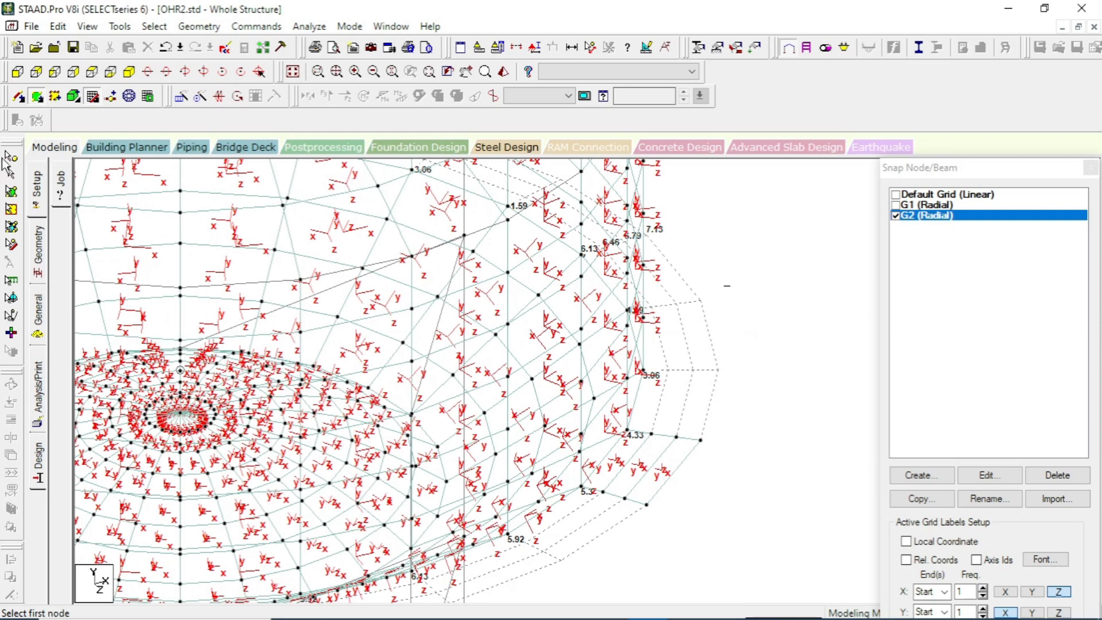
pyautogui.click(13, 195)
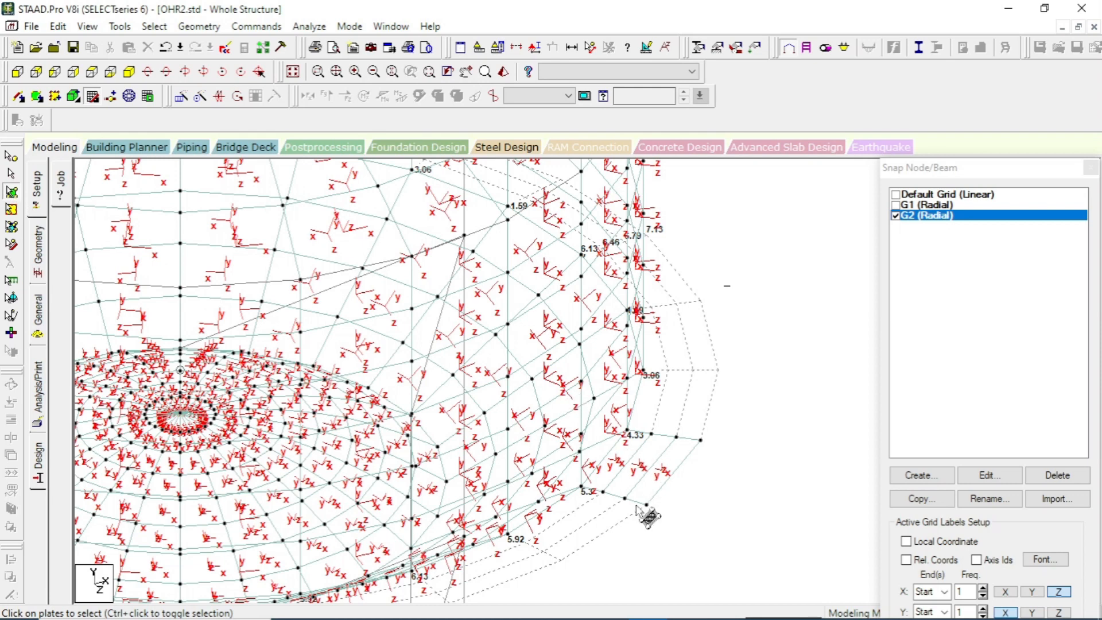
pyautogui.scroll(1, 625, 505)
pyautogui.click(668, 486)
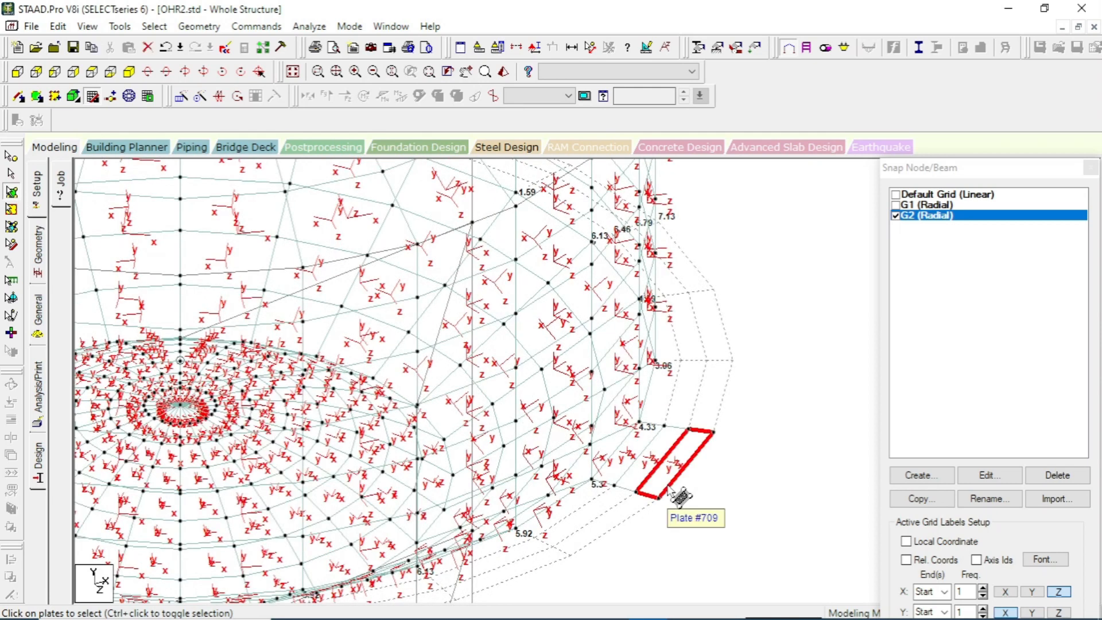
pyautogui.keyDown('ctrl'); pyautogui.click(647, 466); pyautogui.keyUp('ctrl')
pyautogui.keyDown('ctrl'); pyautogui.click(641, 463); pyautogui.keyUp('ctrl')
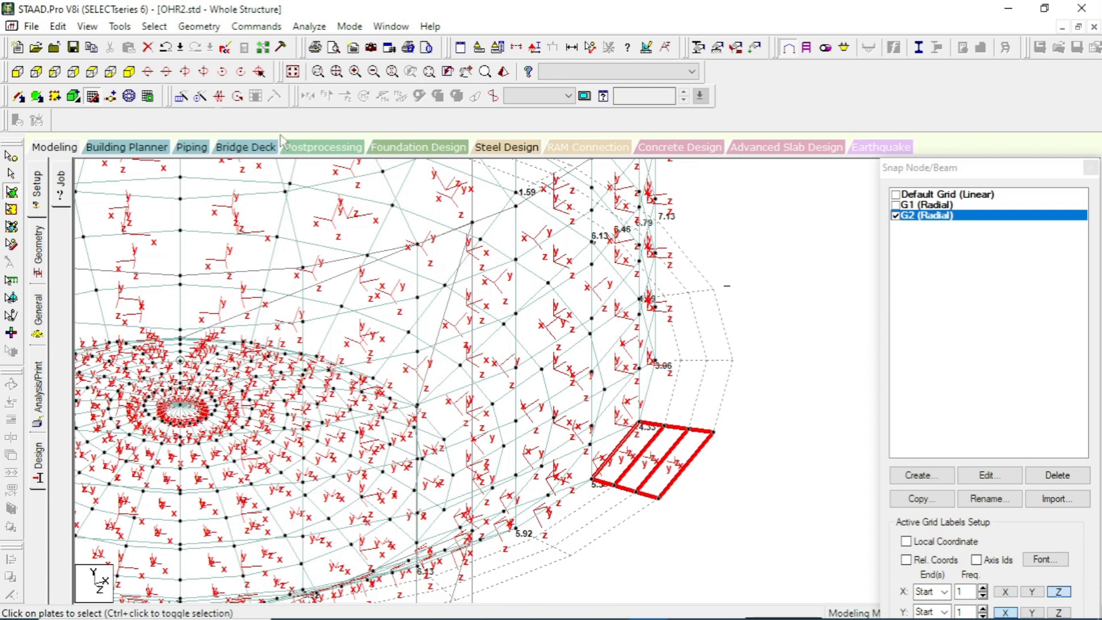
pyautogui.click(199, 97)
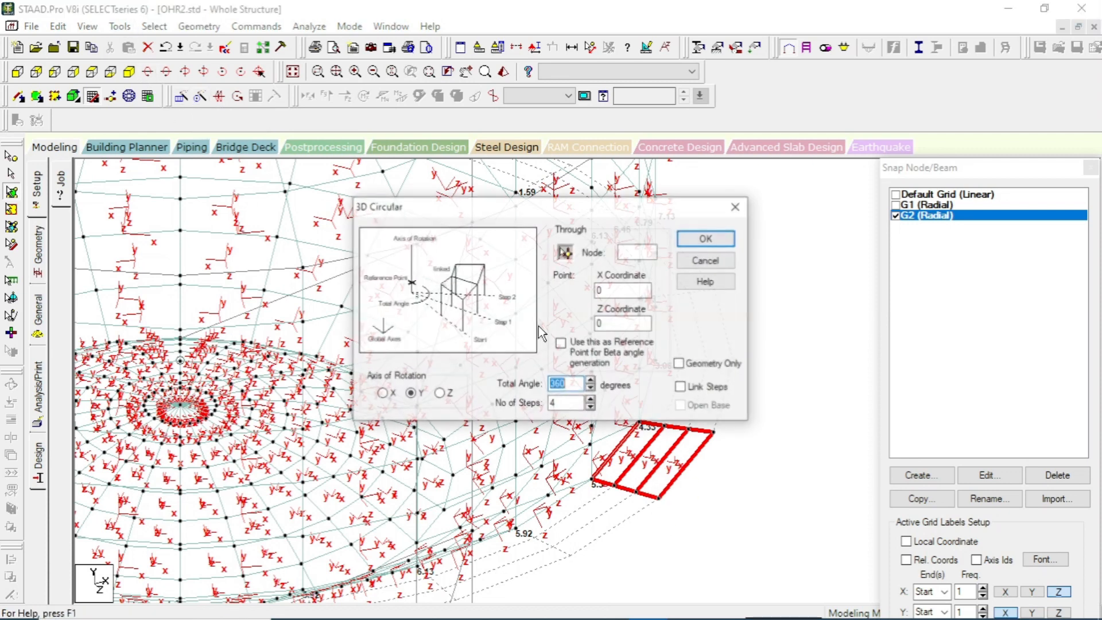
pyautogui.moveTo(550, 211); pyautogui.dragTo(383, 147)
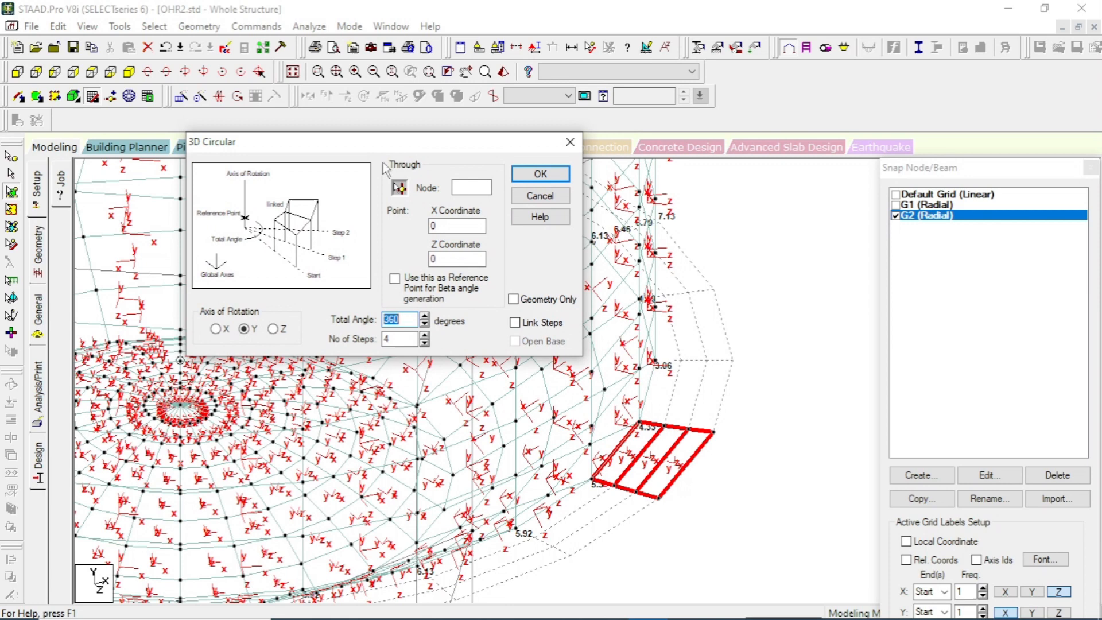
pyautogui.doubleClick(386, 339)
pyautogui.write('24')
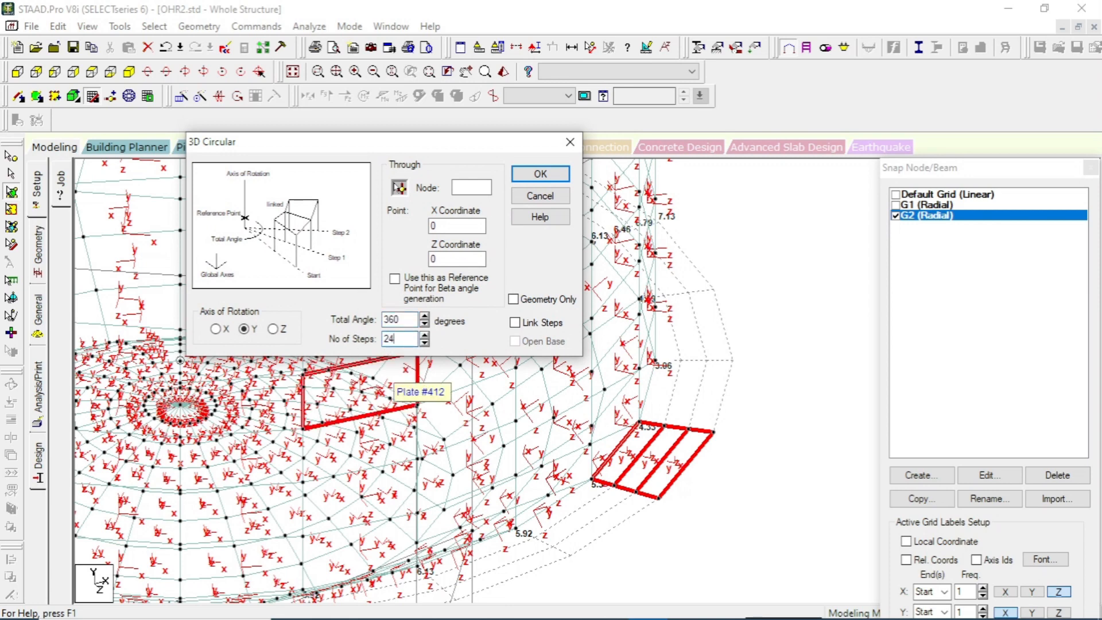
pyautogui.moveTo(362, 155); pyautogui.dragTo(353, 159)
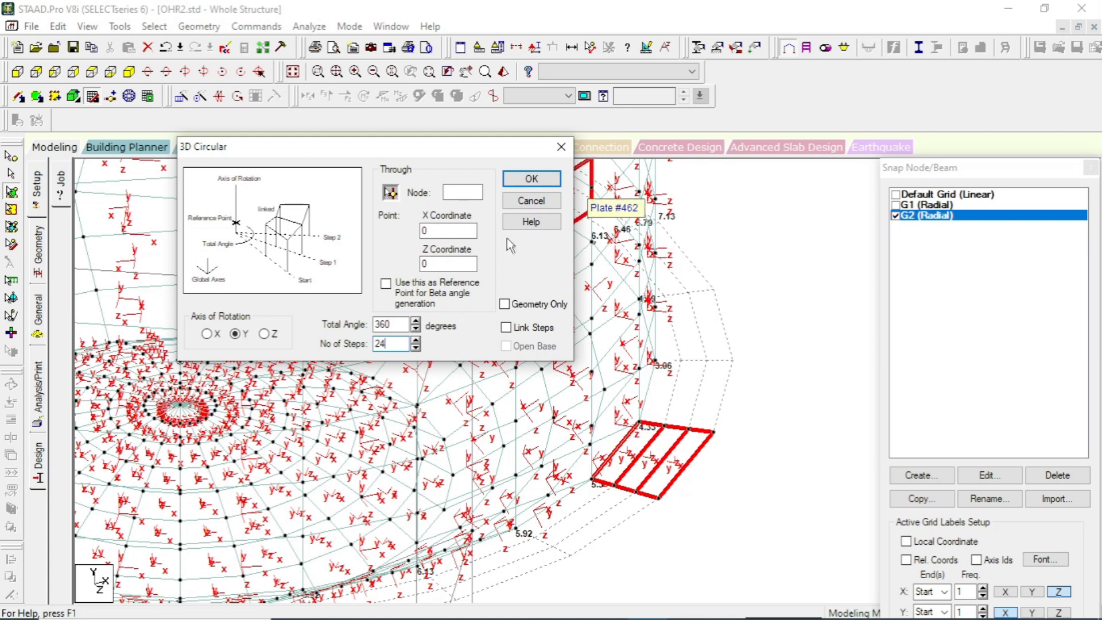
pyautogui.click(531, 180)
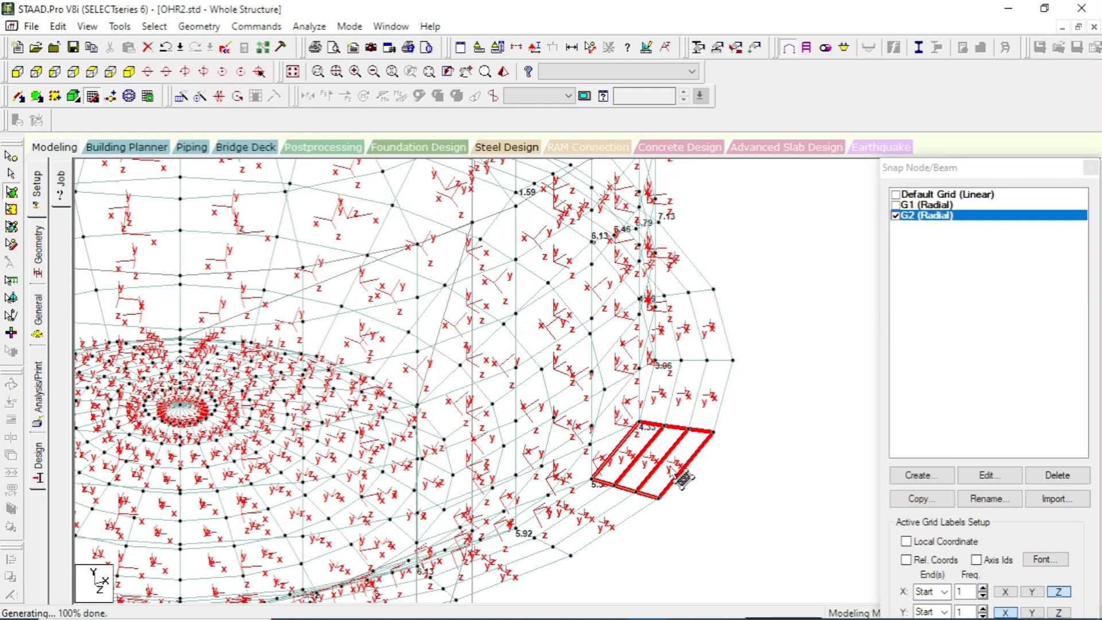
pyautogui.scroll(-1, 669, 471)
pyautogui.moveTo(668, 481); pyautogui.dragTo(679, 461, button='middle')
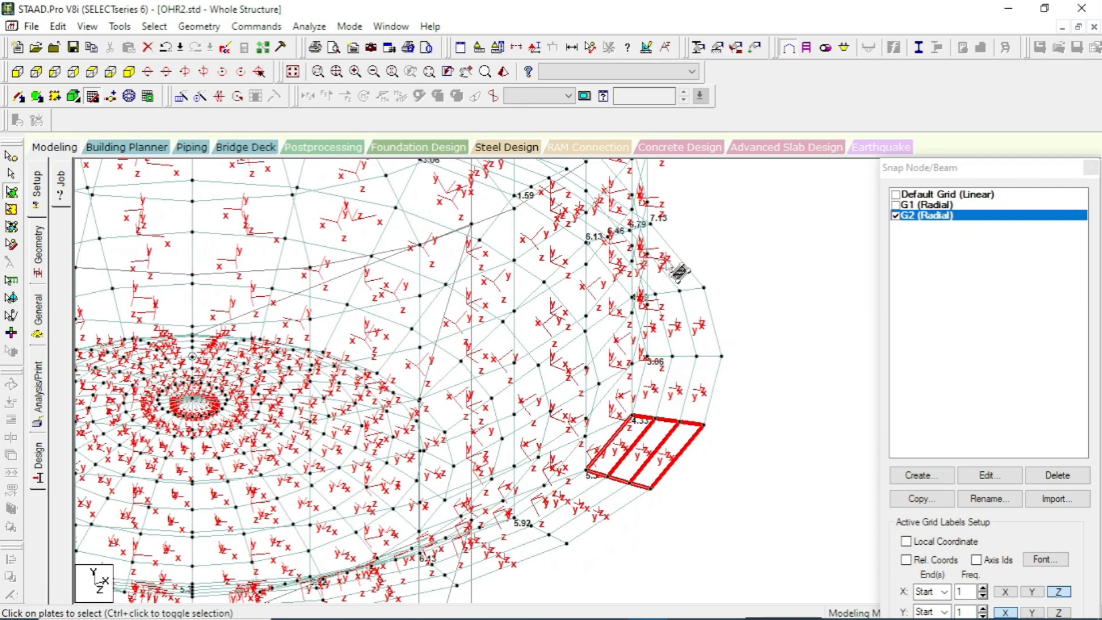
pyautogui.click(708, 240)
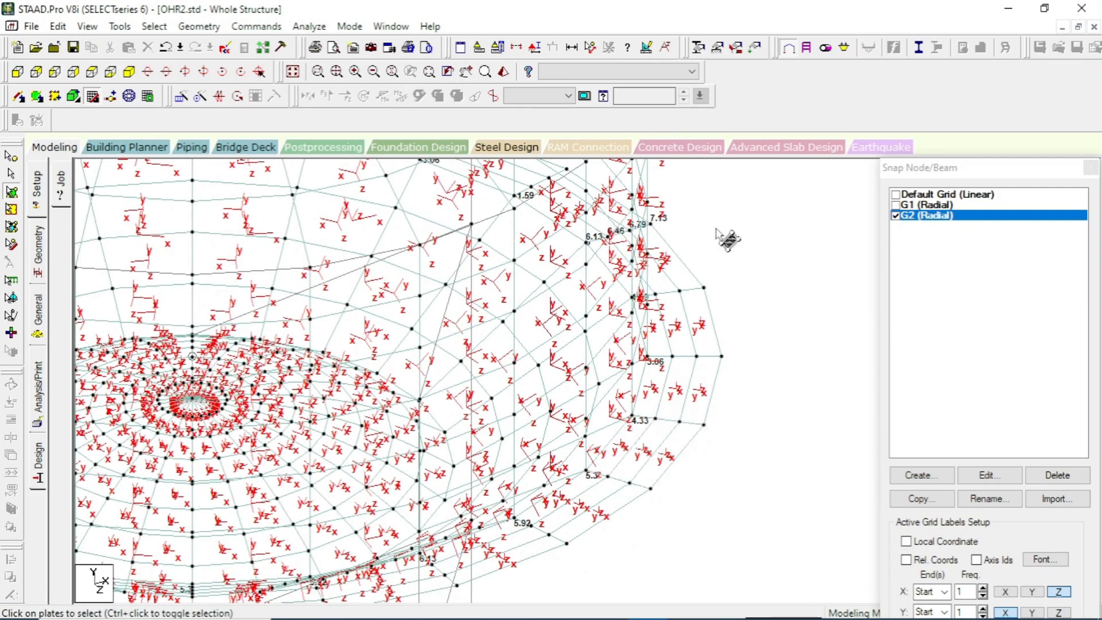
# - Examine the completed walkway ring around the tank base in a rendered 3D view of the whole structure
pyautogui.click(501, 75)
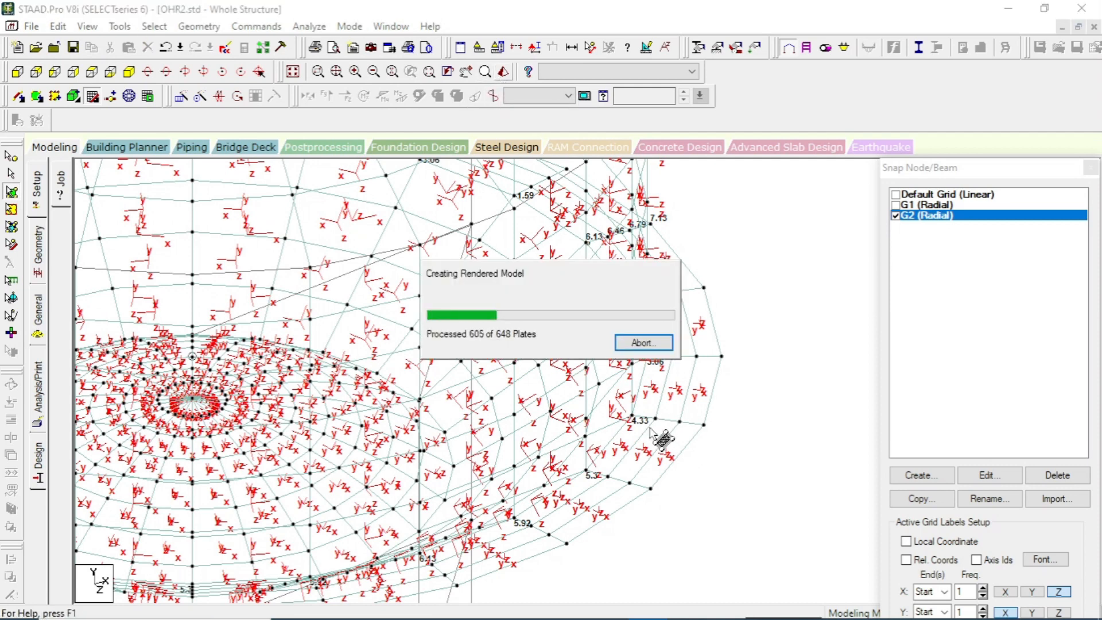
pyautogui.scroll(8, 549, 310)
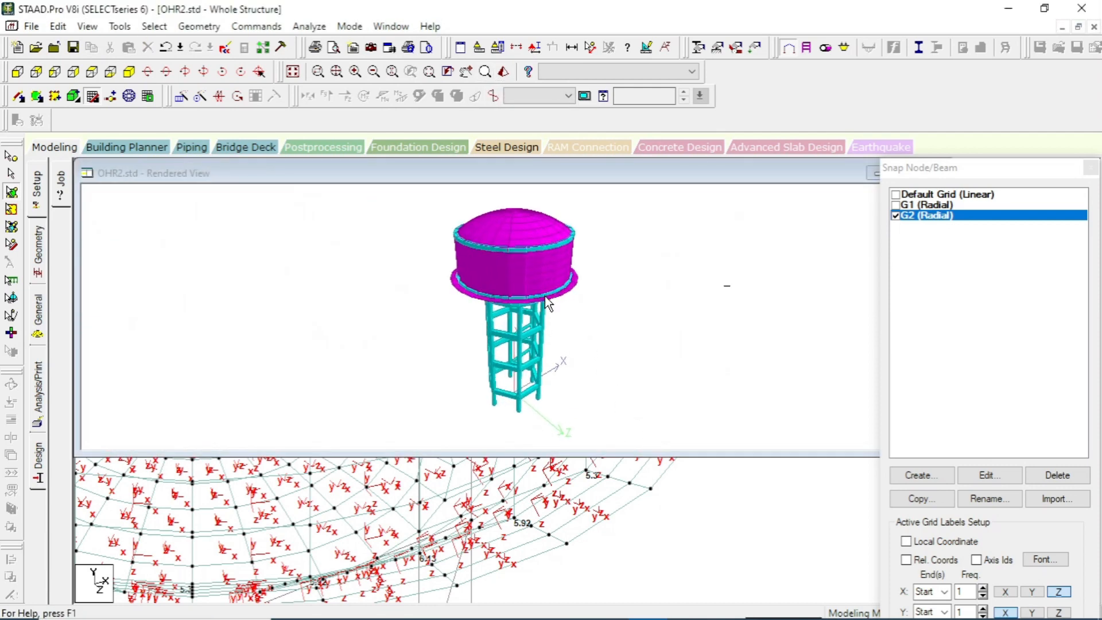
pyautogui.moveTo(564, 328); pyautogui.dragTo(573, 330)
pyautogui.scroll(3, 557, 332)
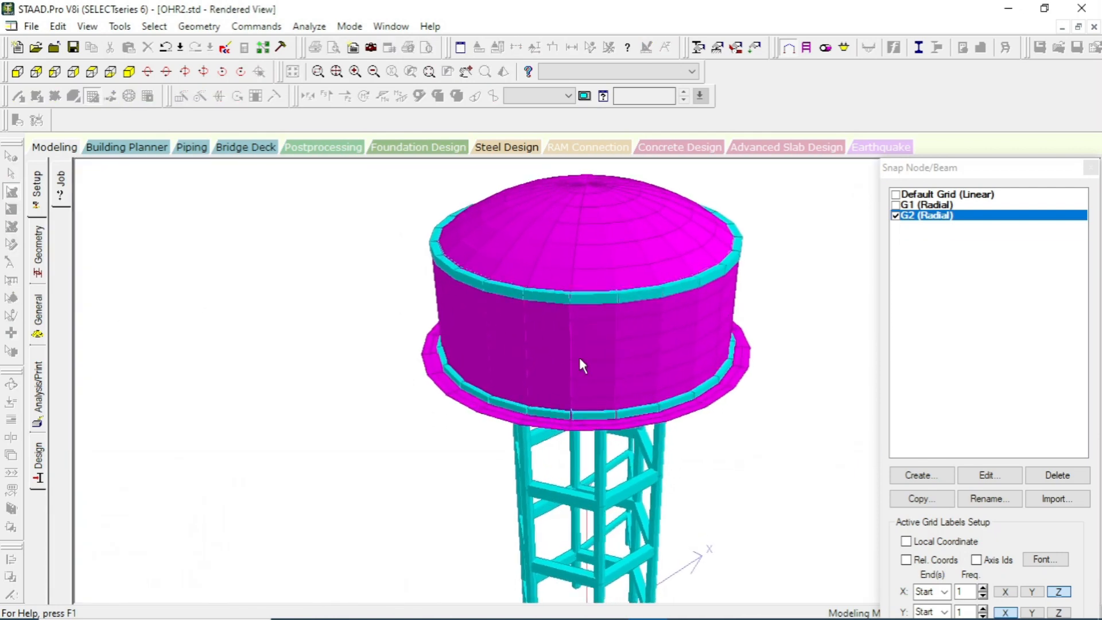
pyautogui.moveTo(727, 413); pyautogui.dragTo(639, 264)
# - Check the walkway slab thickness in the OHR drawing in Foxit PDF Editor, and select the STAAD.Pro elements with missing property
pyautogui.hotkey('alt', 'Tab')
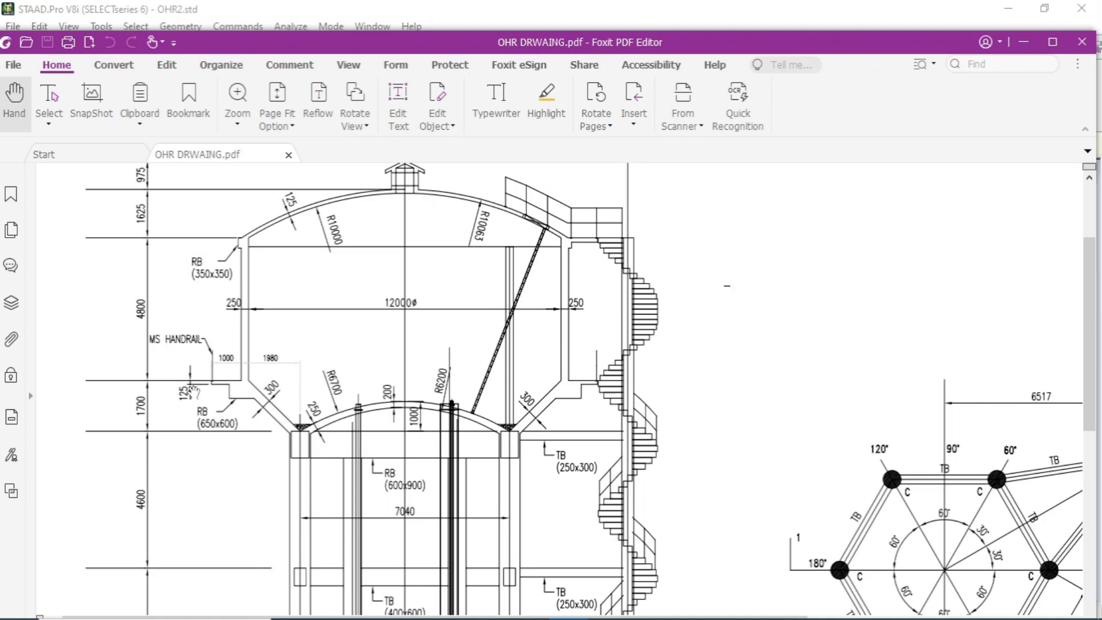
pyautogui.hotkey('alt', 'Tab')
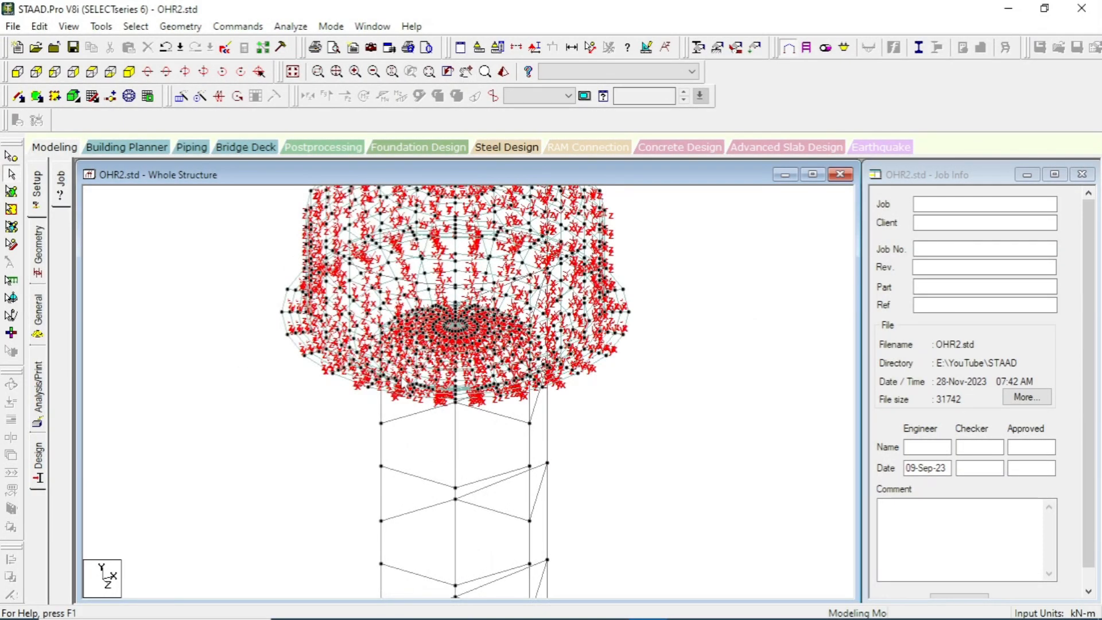
pyautogui.click(135, 26)
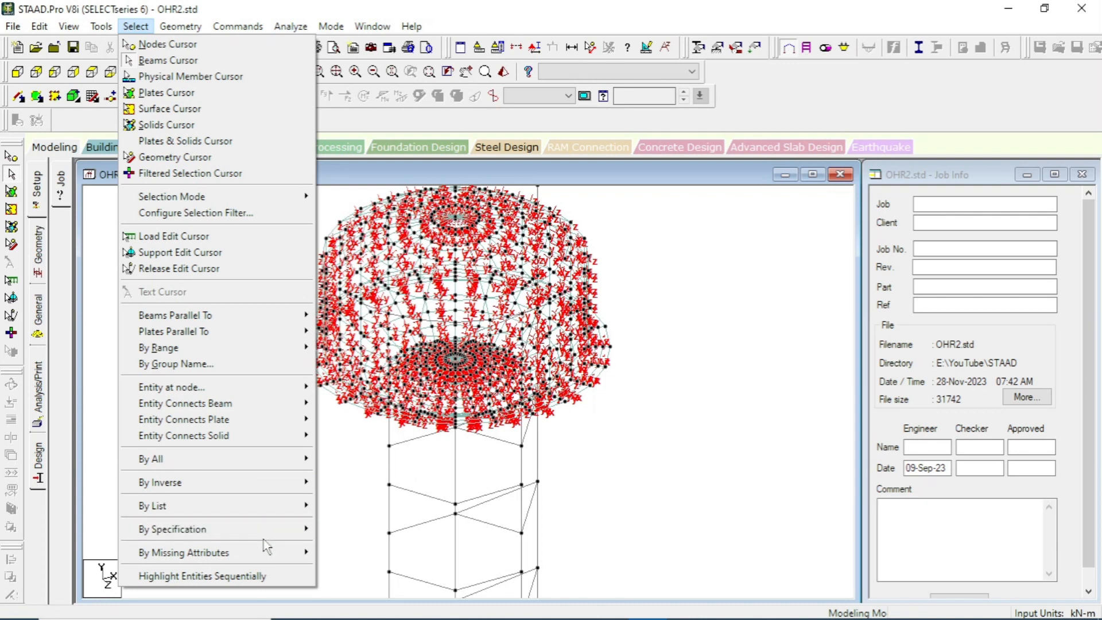
pyautogui.moveTo(269, 556)
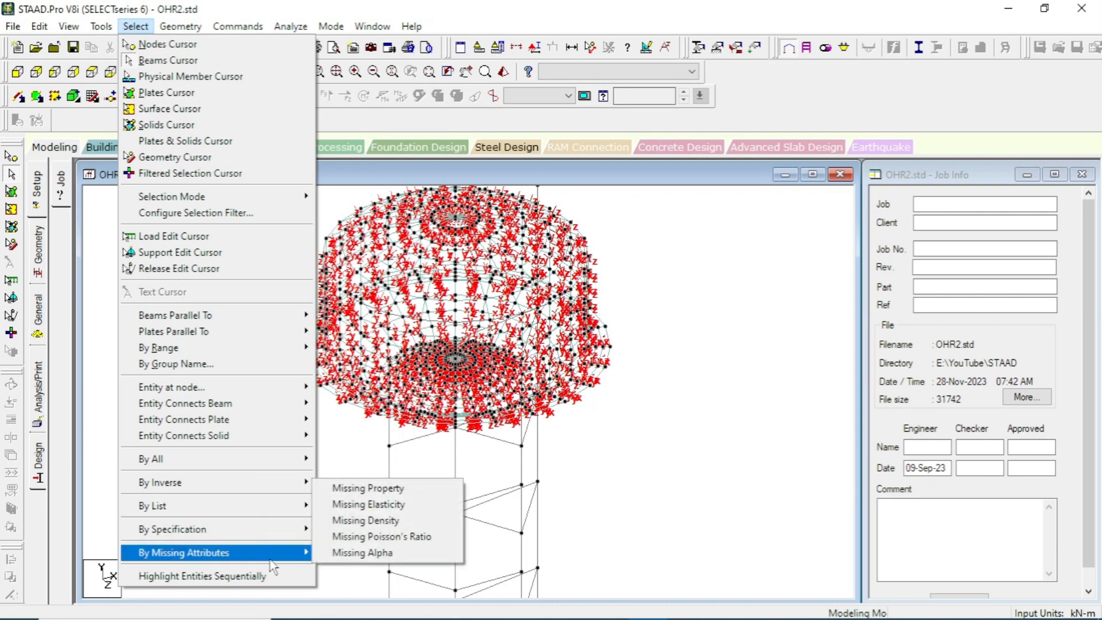
pyautogui.click(367, 488)
pyautogui.scroll(6, 539, 376)
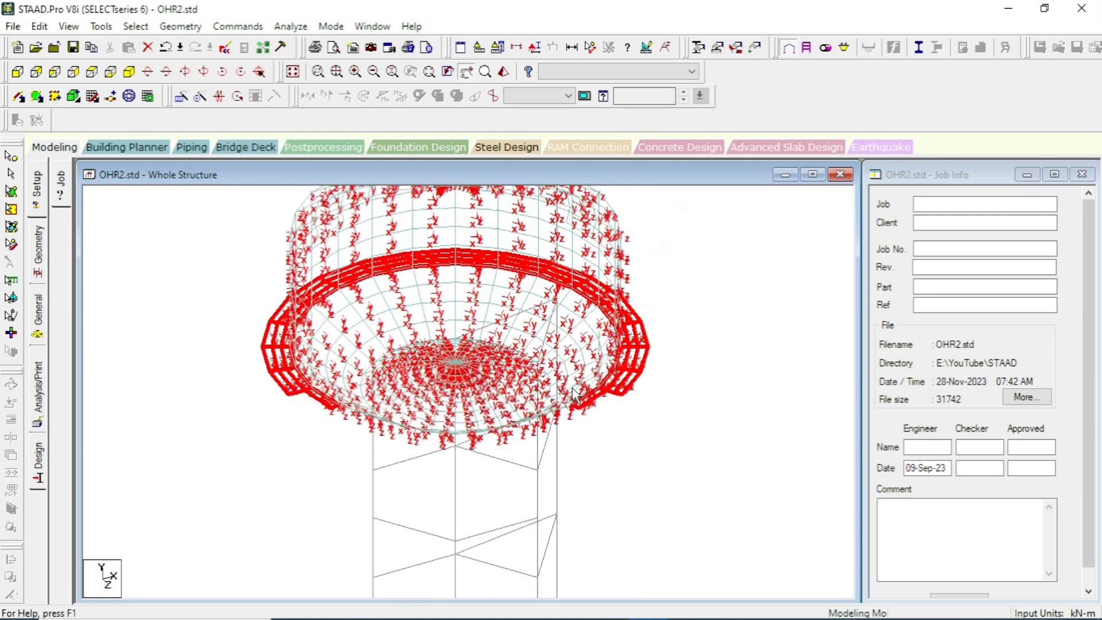
pyautogui.moveTo(598, 320); pyautogui.dragTo(590, 333, button='middle')
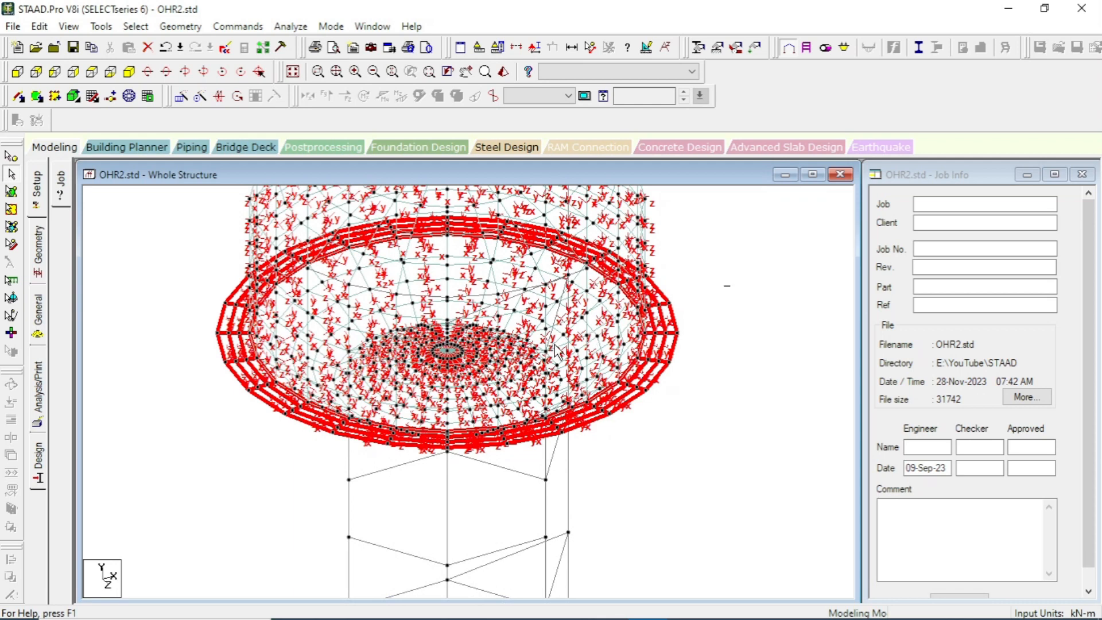
pyautogui.moveTo(563, 360); pyautogui.dragTo(562, 391, button='middle')
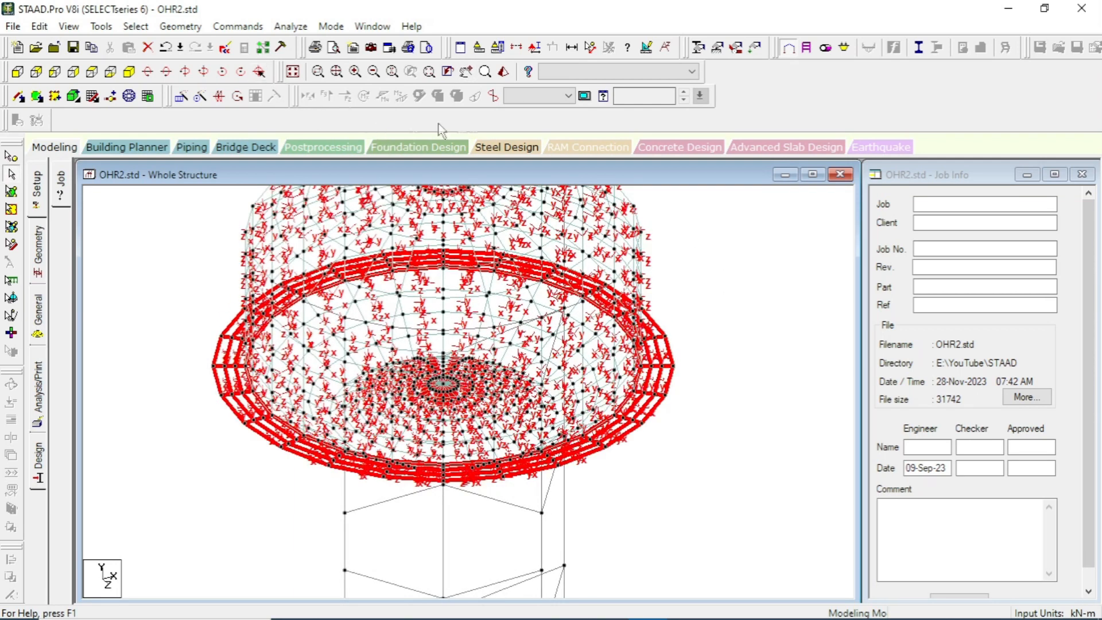
# - Assign a concrete plate thickness of 0.125 m at all four nodes to the selected walkway plates
pyautogui.click(707, 52)
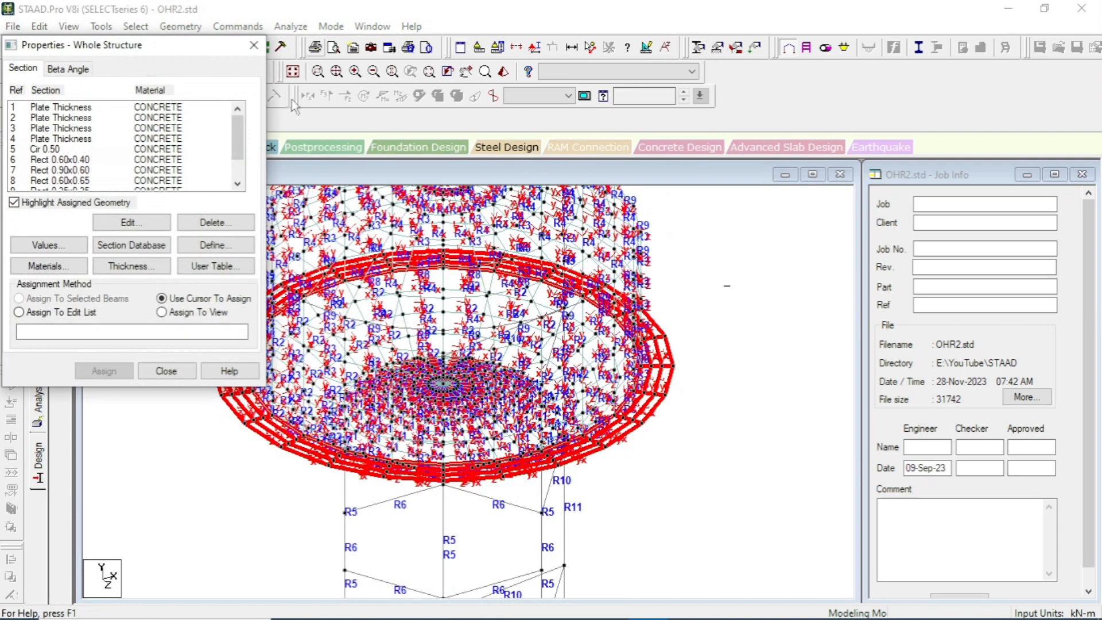
pyautogui.click(160, 266)
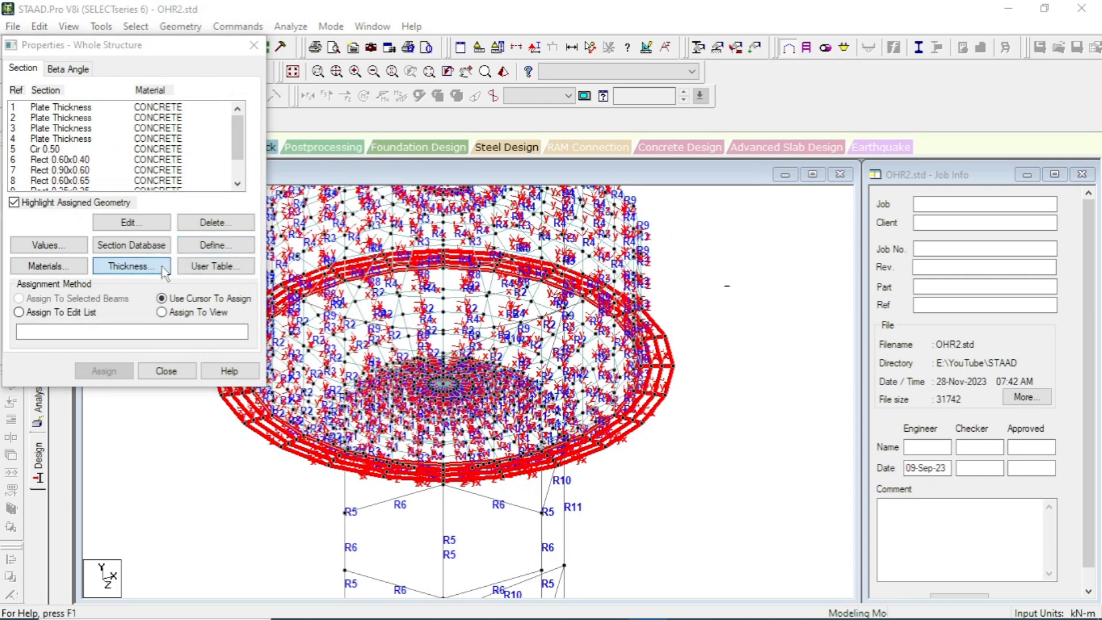
pyautogui.click(659, 253)
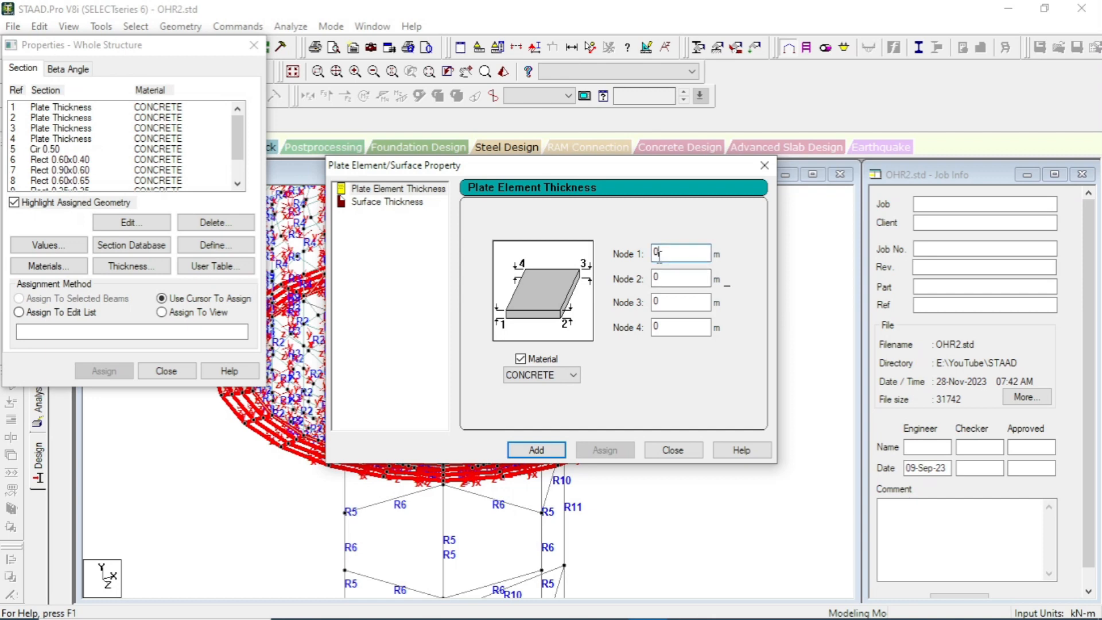
pyautogui.write('125')
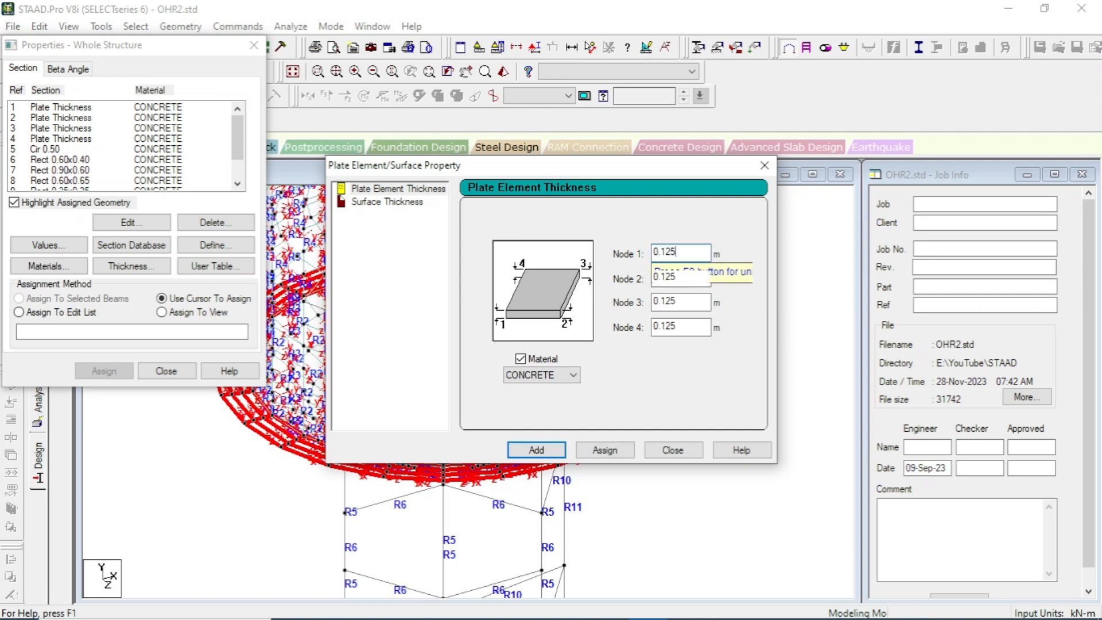
pyautogui.click(620, 454)
pyautogui.click(673, 450)
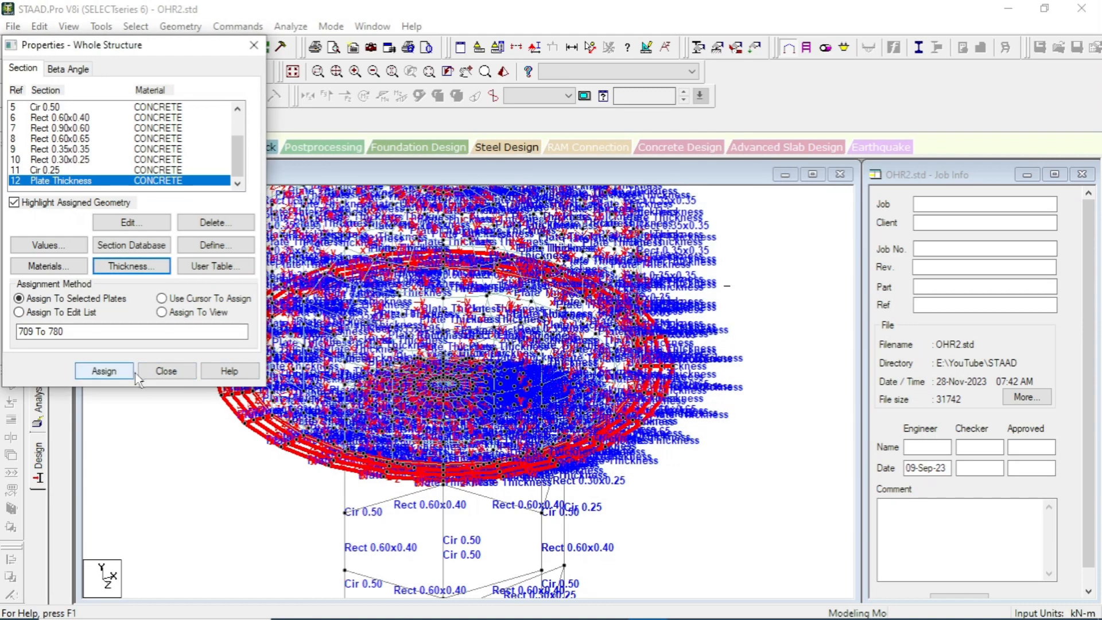
pyautogui.click(166, 371)
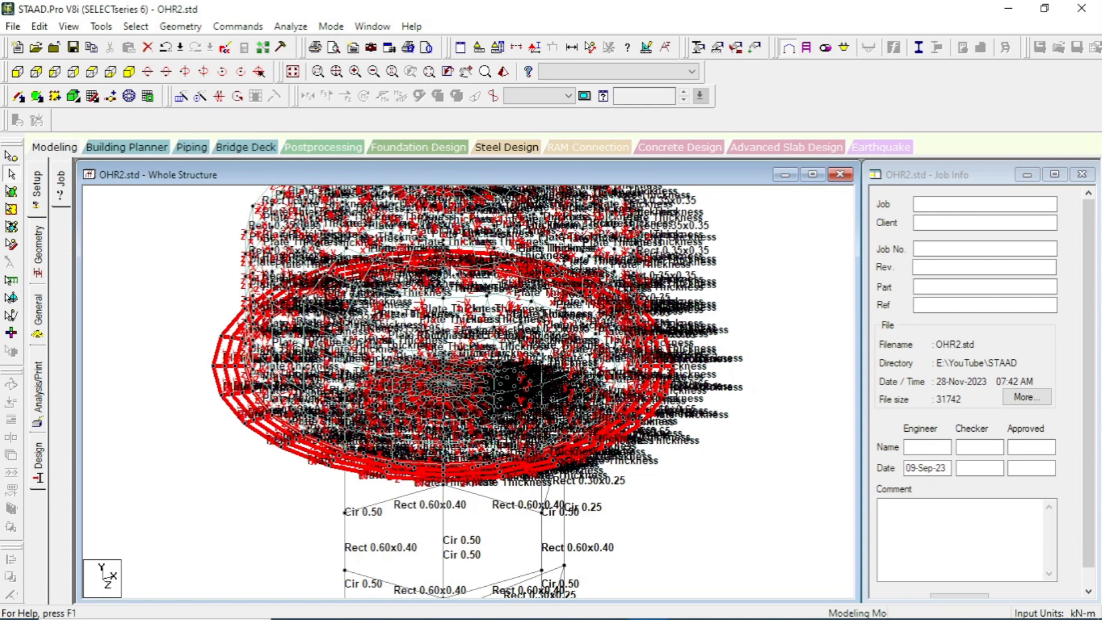
# - Create a plate group named PLATFORM and associate the selected walkway plates with it
pyautogui.moveTo(528, 362); pyautogui.dragTo(523, 386, button='middle')
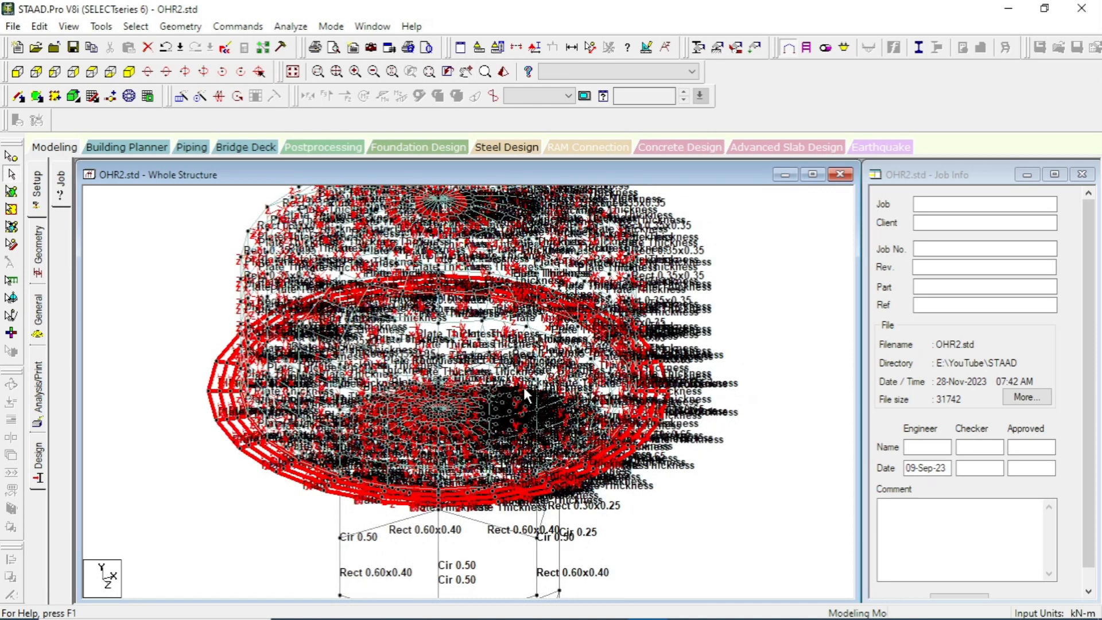
pyautogui.hotkey('ctrl', 'g')
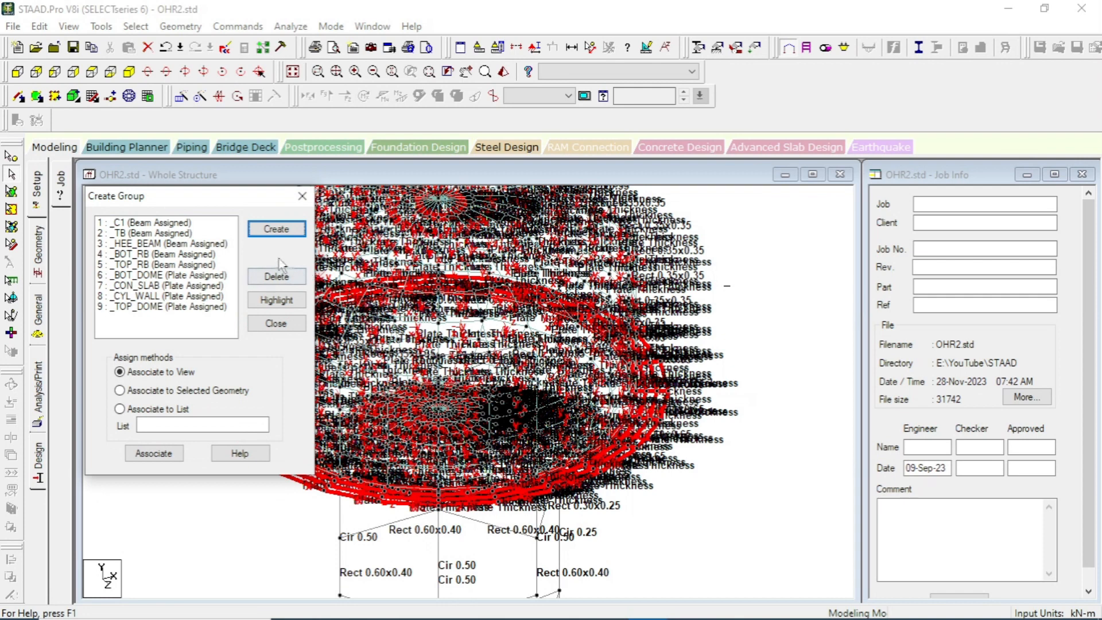
pyautogui.click(280, 234)
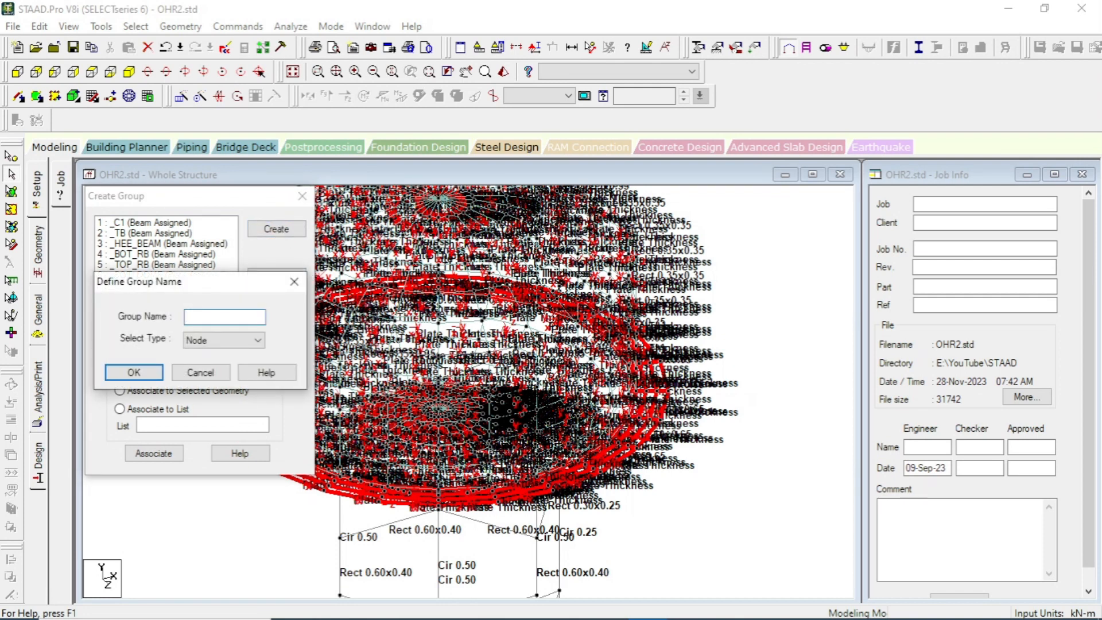
pyautogui.write('platform')
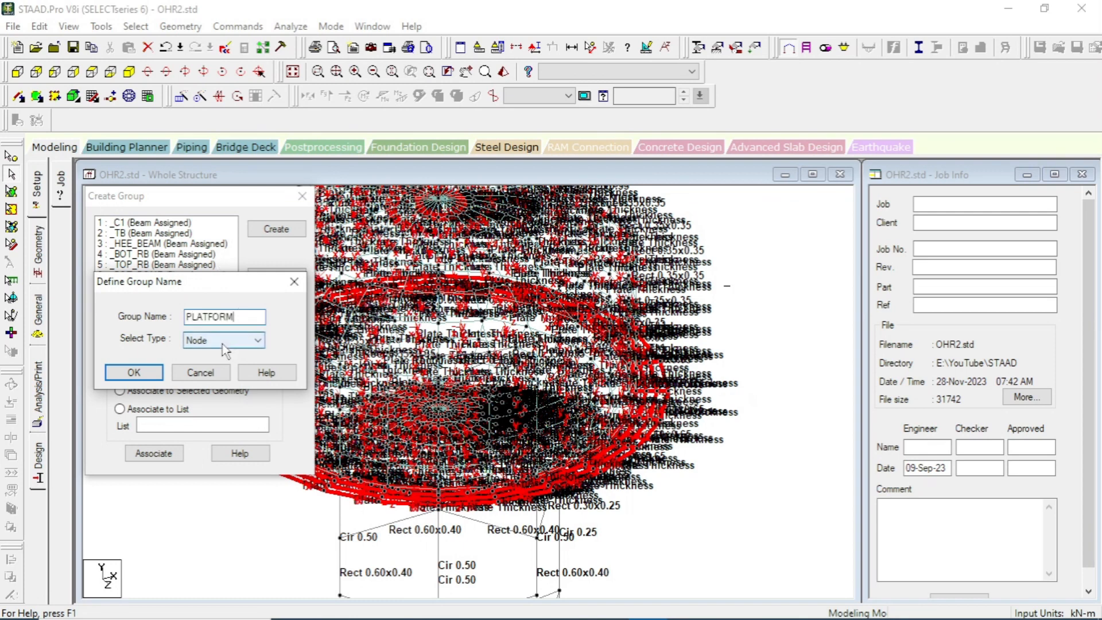
pyautogui.click(224, 341)
pyautogui.click(222, 376)
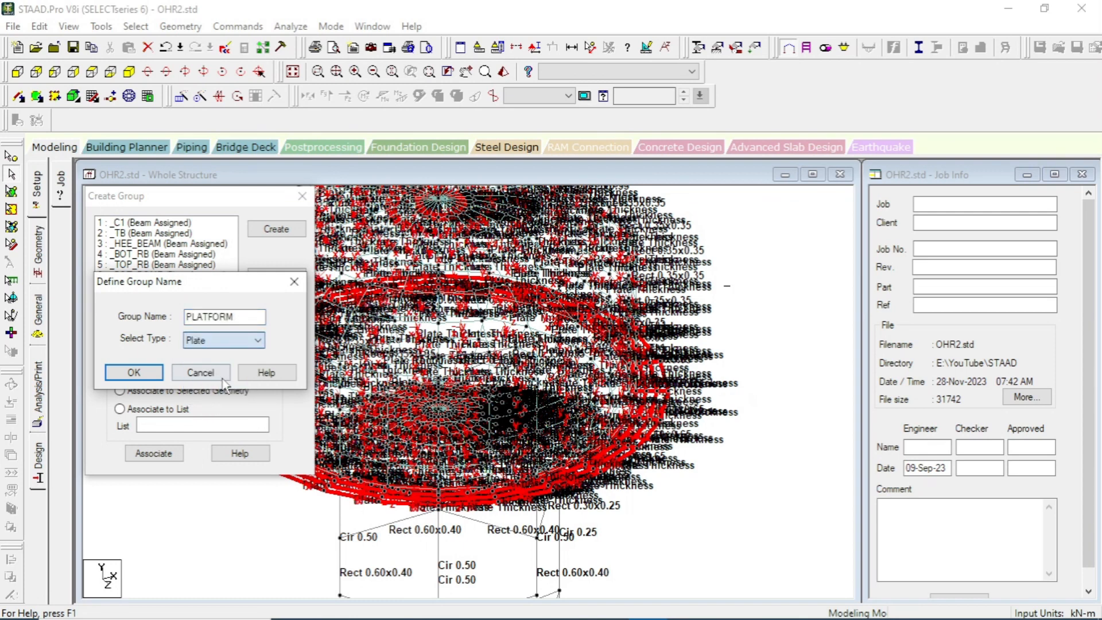
pyautogui.click(135, 373)
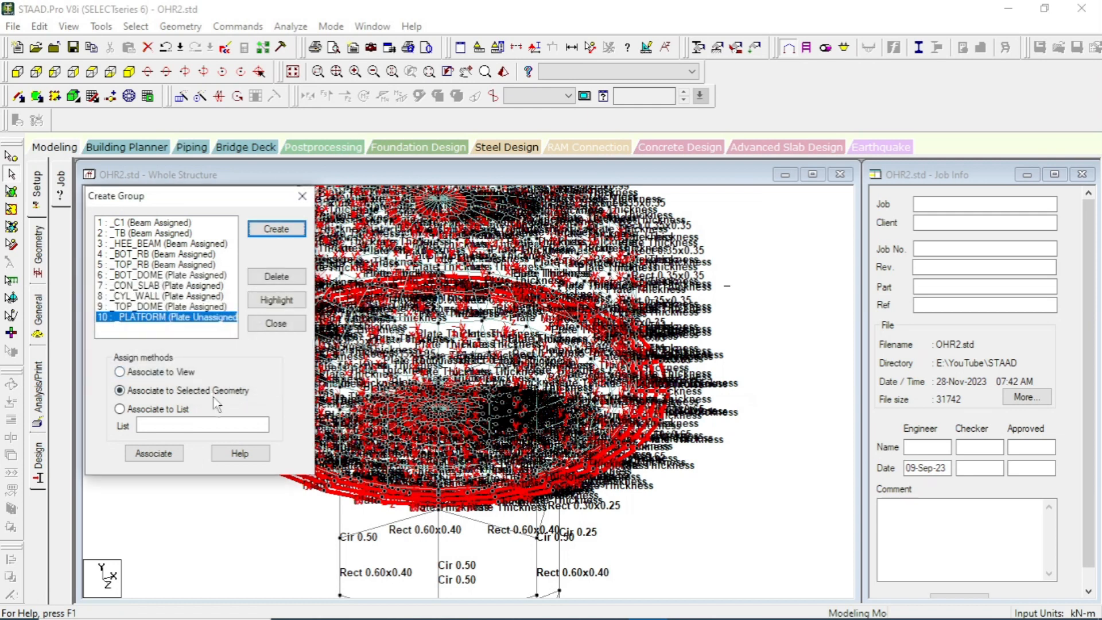
pyautogui.click(154, 453)
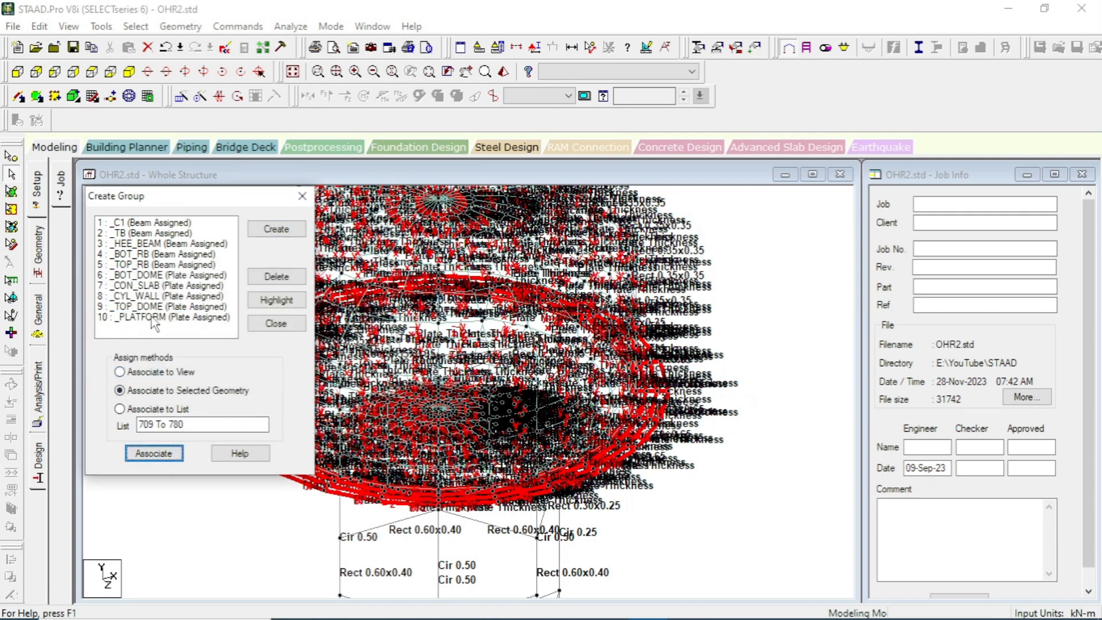
pyautogui.click(805, 420)
pyautogui.click(276, 299)
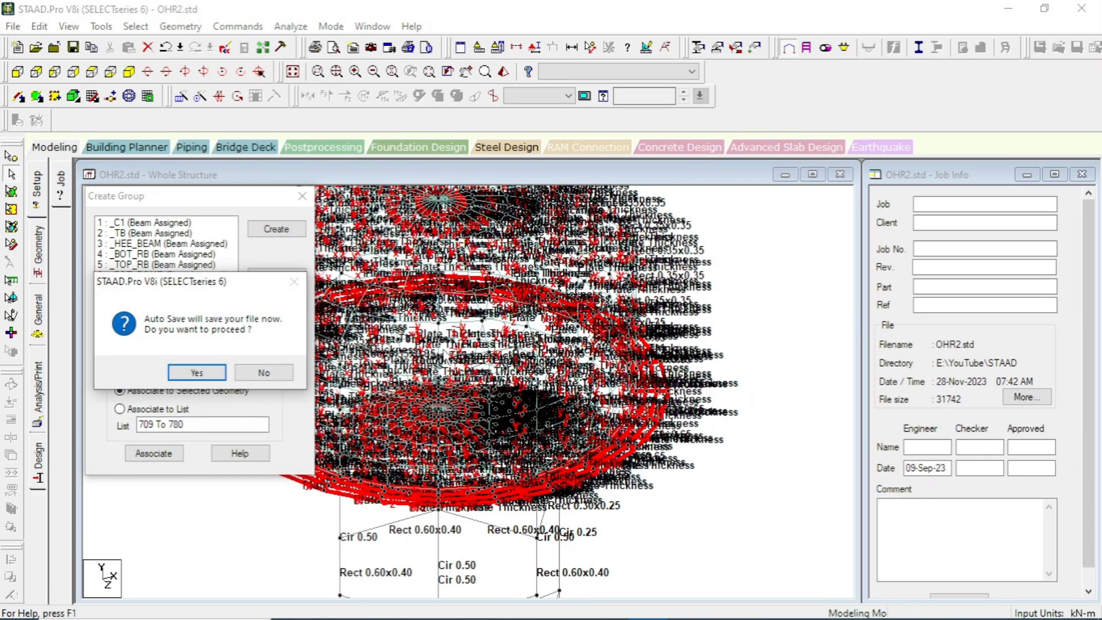
# - Accept the autosave and save the modified structure after grouping the platform plates
pyautogui.click(192, 372)
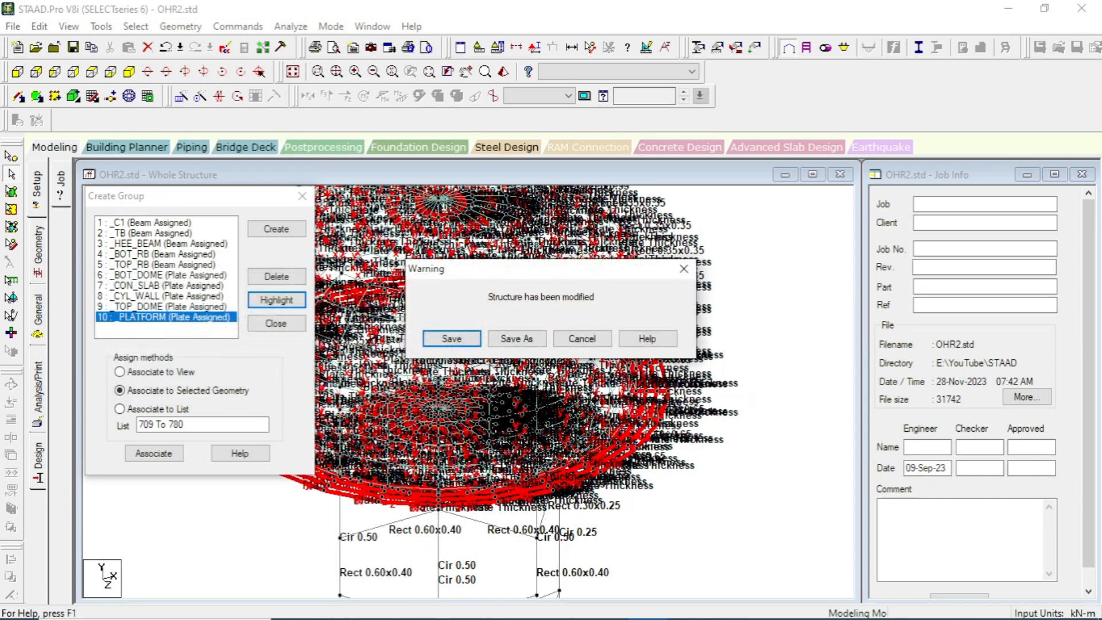
pyautogui.click(453, 340)
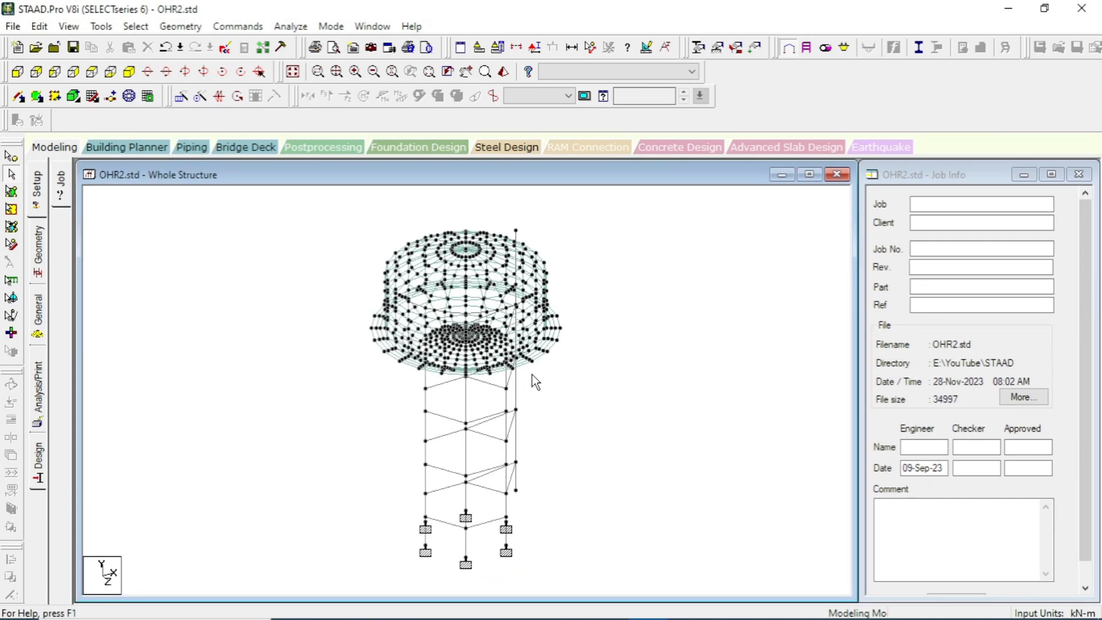
# - Assign the existing Support 2 to the unsupported base node of the outer column beside the staging, and save the model
pyautogui.press('Left')
pyautogui.press('Left')
pyautogui.press('Left')
pyautogui.press('Left')
pyautogui.press('Left')
pyautogui.press('Left')
pyautogui.moveTo(556, 469); pyautogui.dragTo(542, 494, button='middle')
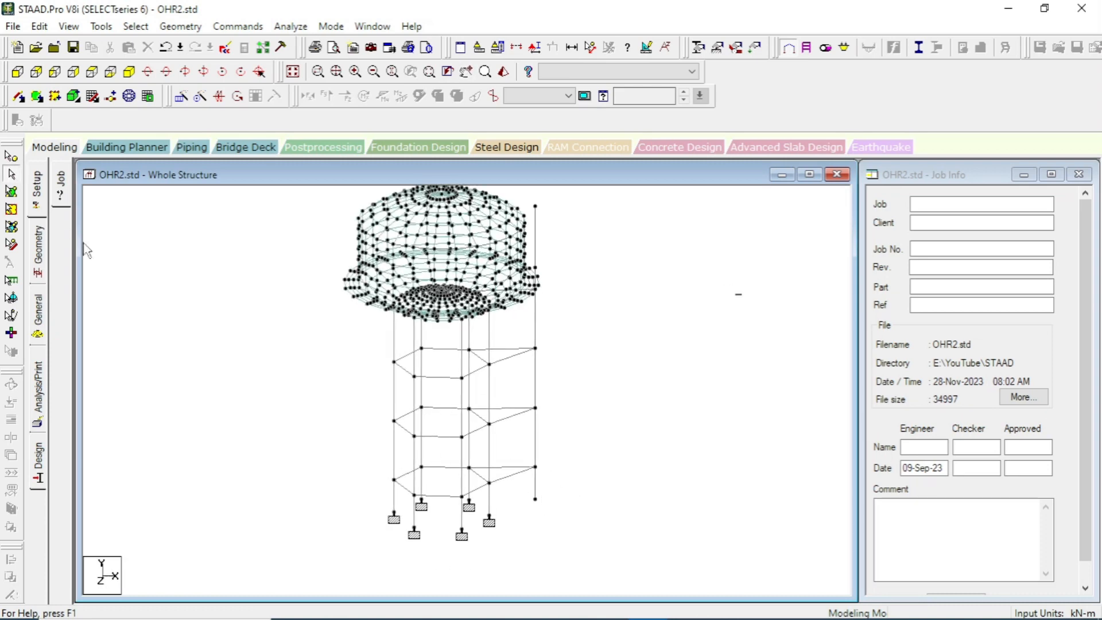
pyautogui.click(10, 156)
pyautogui.click(535, 499)
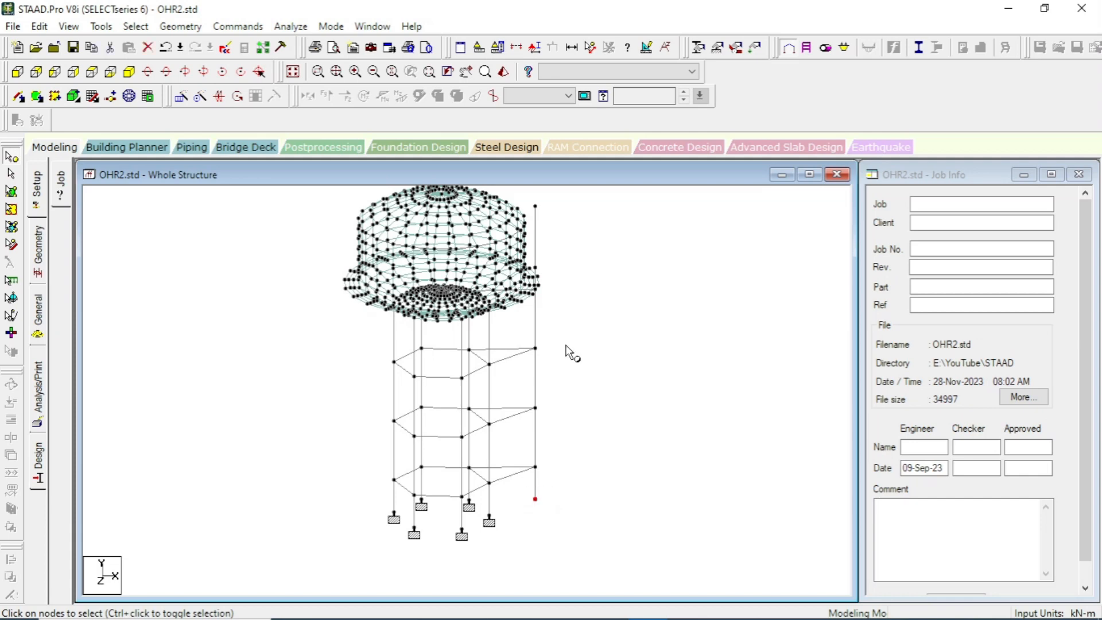
pyautogui.click(718, 49)
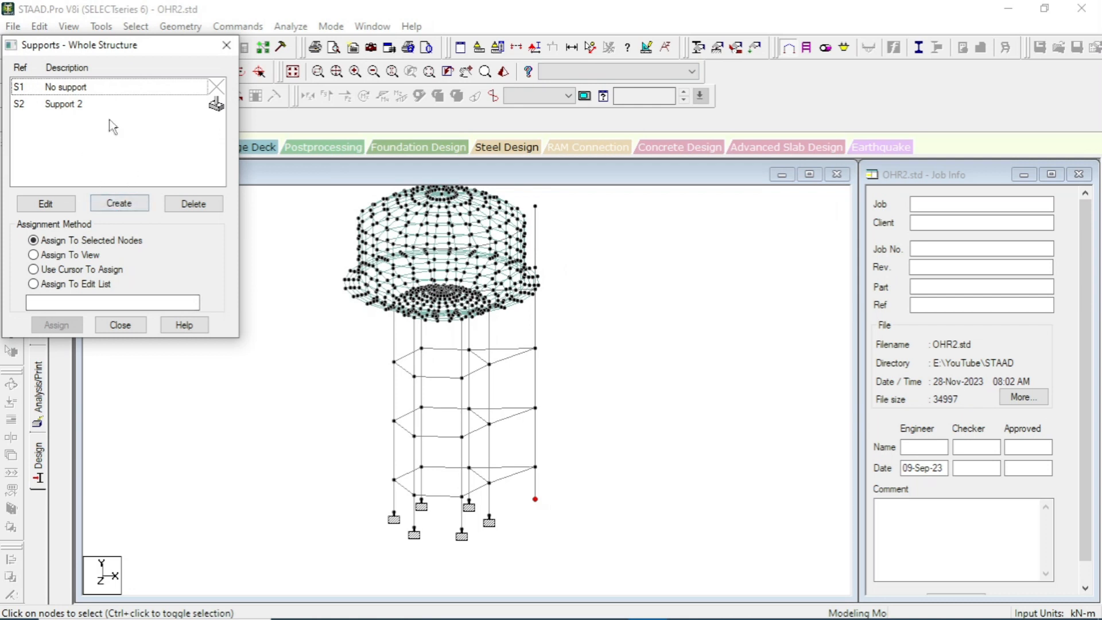
pyautogui.click(63, 104)
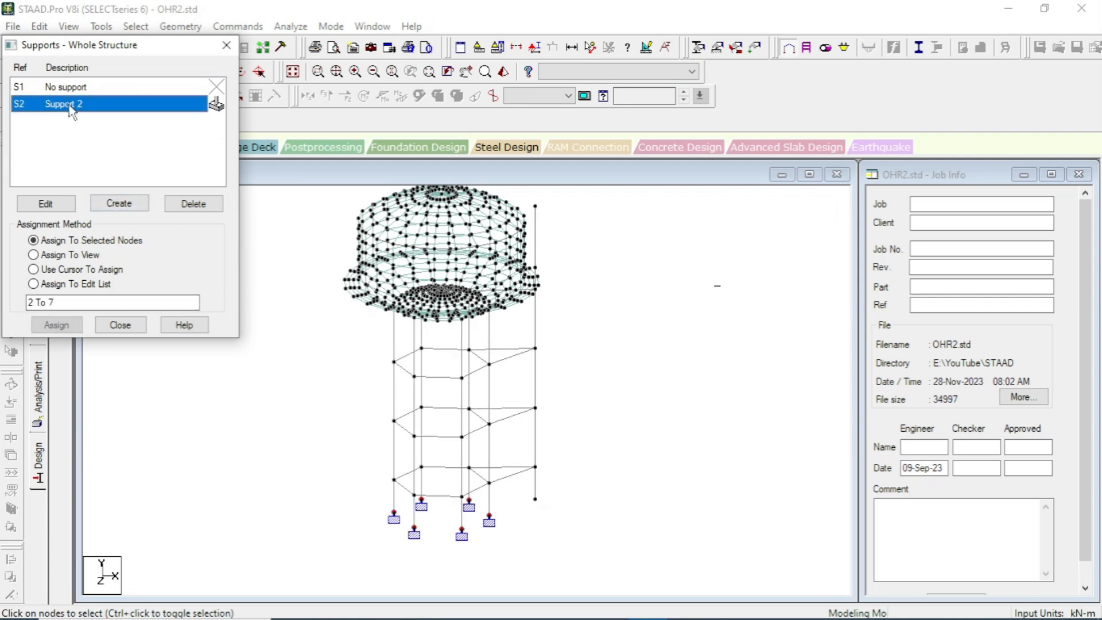
pyautogui.click(534, 499)
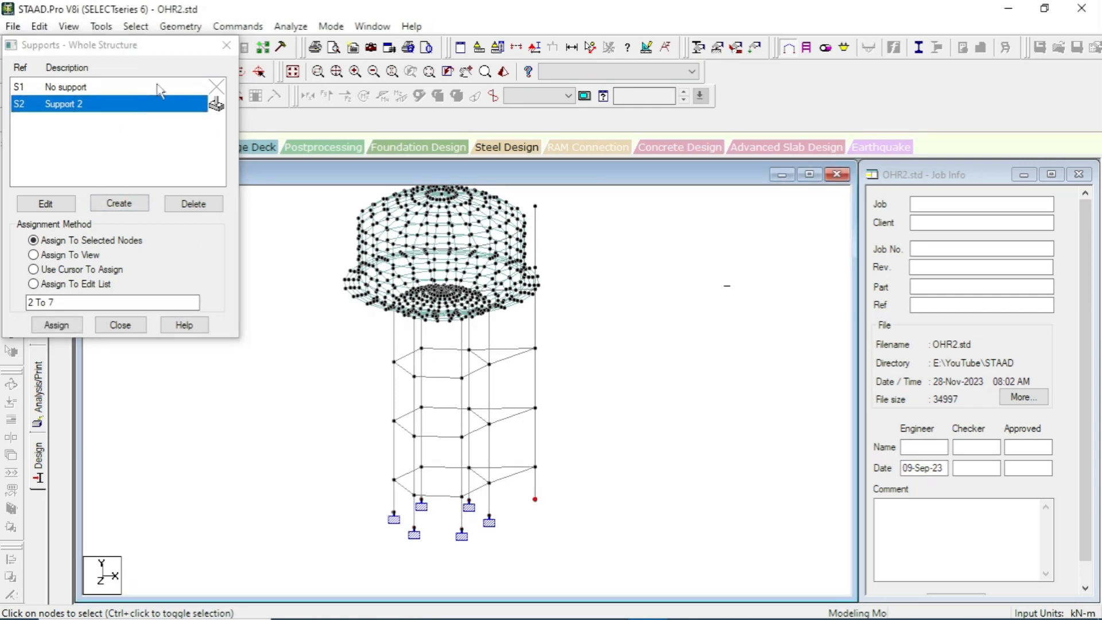
pyautogui.click(57, 325)
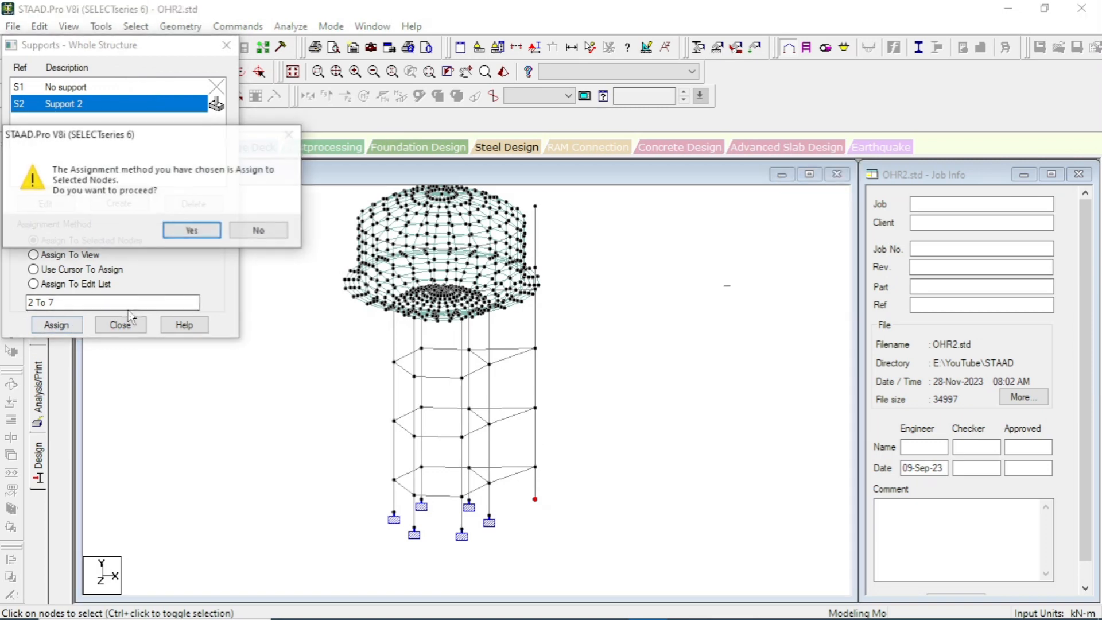
pyautogui.click(175, 232)
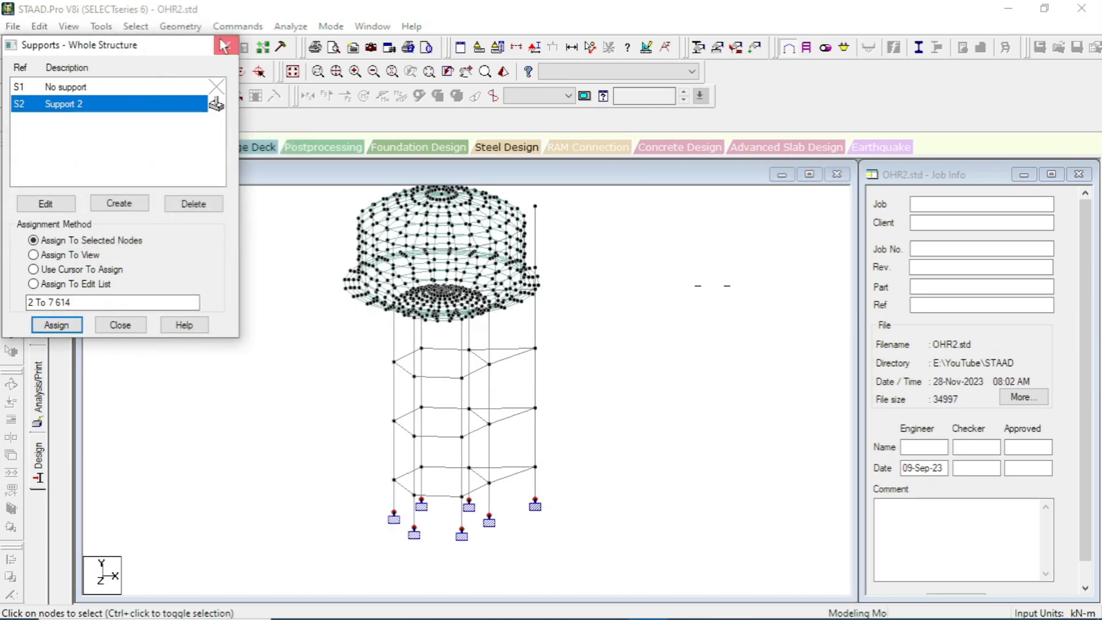
pyautogui.click(224, 45)
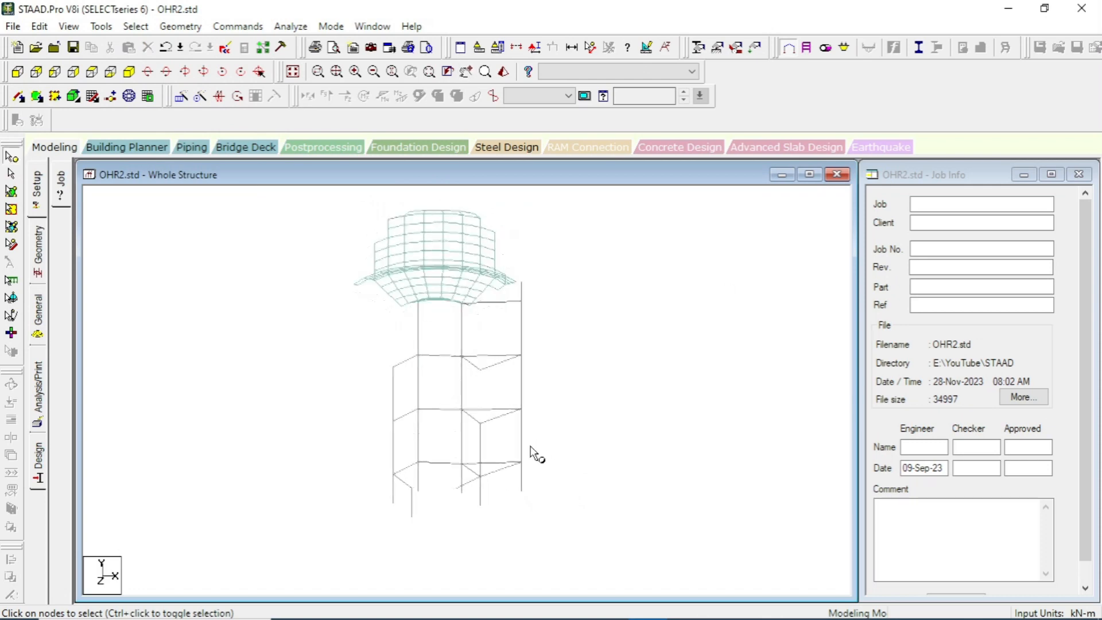
pyautogui.click(72, 47)
pyautogui.click(453, 338)
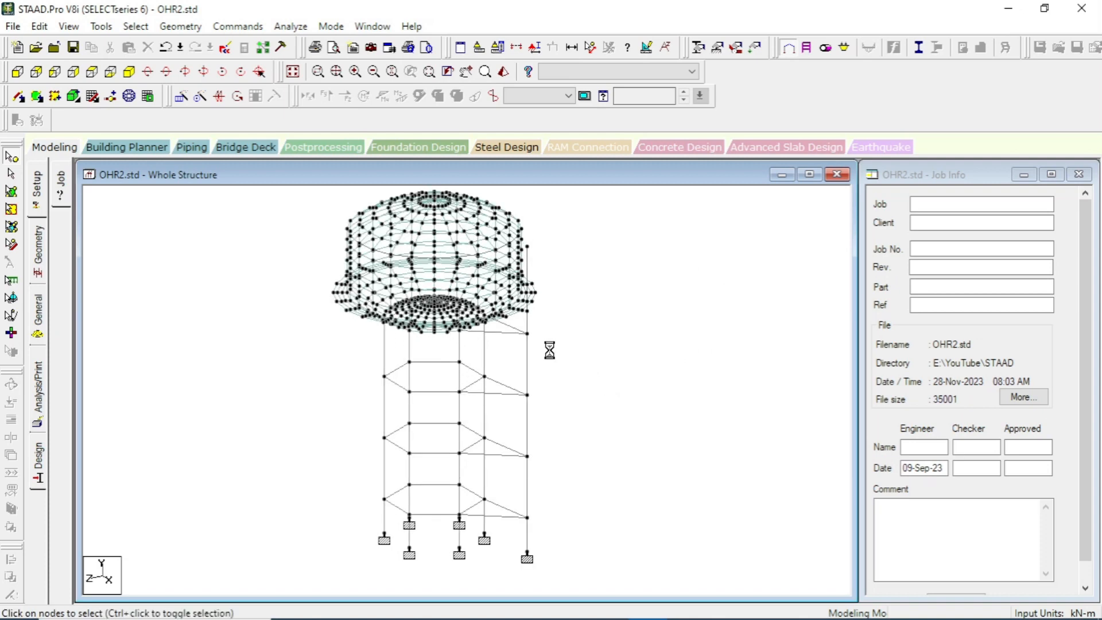
# - Examine the whole tank structure from all sides, including the walkway ring, the outer column and the base supports
pyautogui.press('Right')
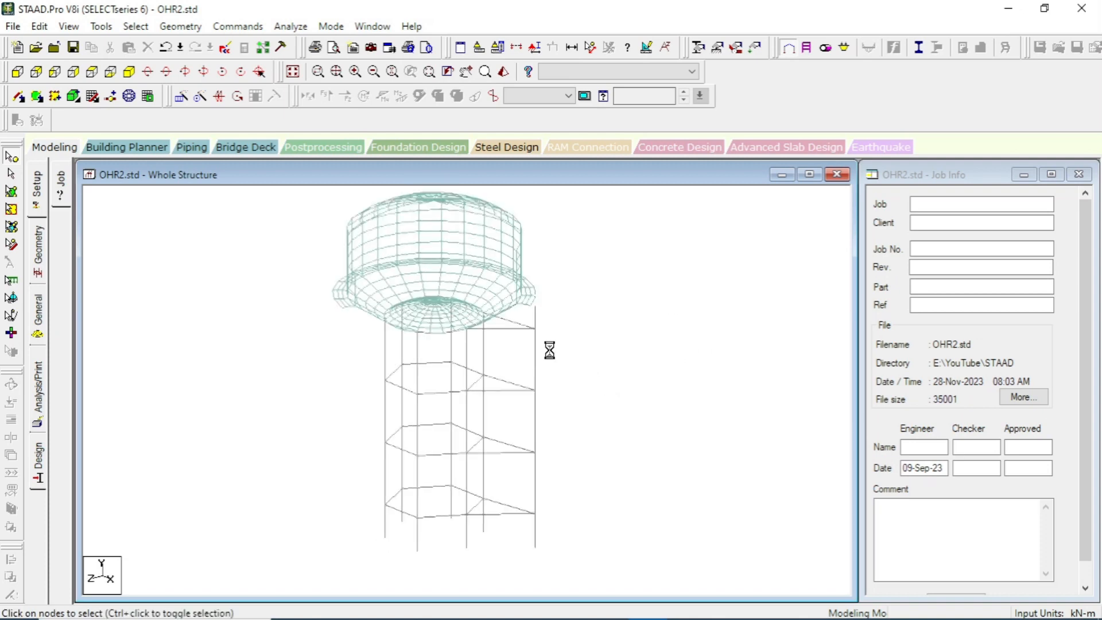
pyautogui.press('Right')
pyautogui.press('Right')
pyautogui.press('Right')
pyautogui.press('Right')
pyautogui.press('Right')
pyautogui.press('Right')
pyautogui.press('Right')
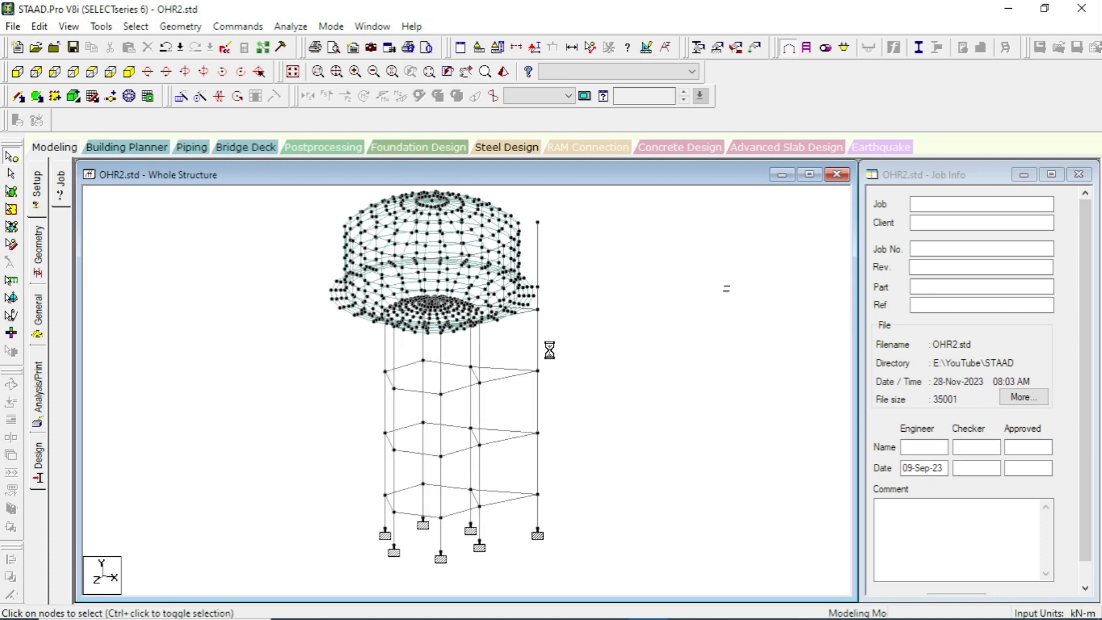
pyautogui.press('Right')
pyautogui.press('Up')
pyautogui.scroll(-3, 549, 350)
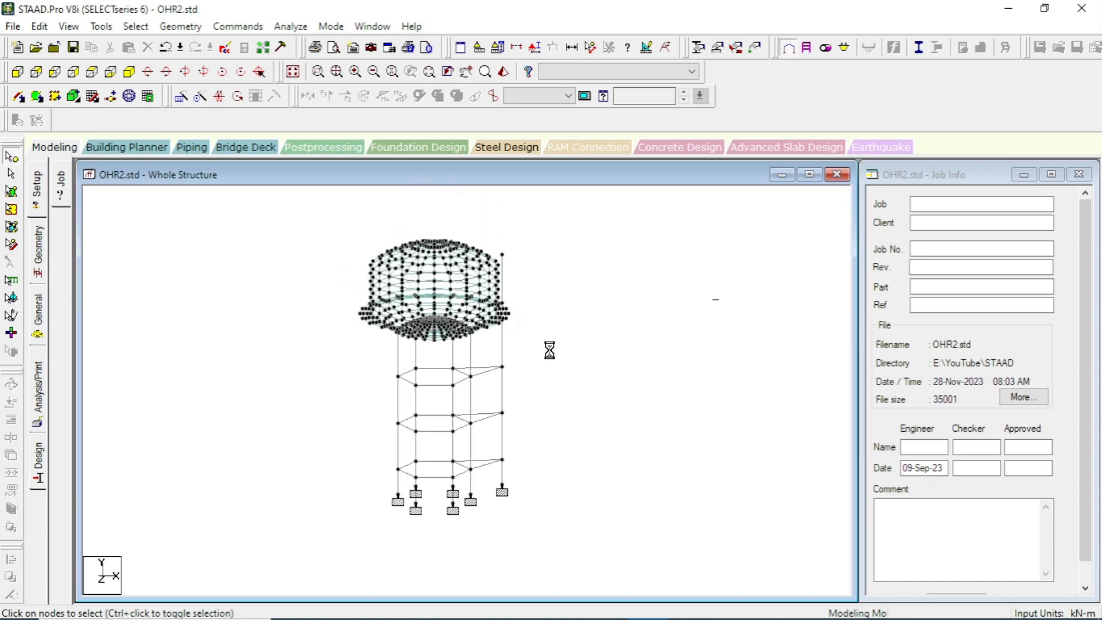
pyautogui.press('Right')
pyautogui.press('Right')
pyautogui.press('Right')
pyautogui.press('Right')
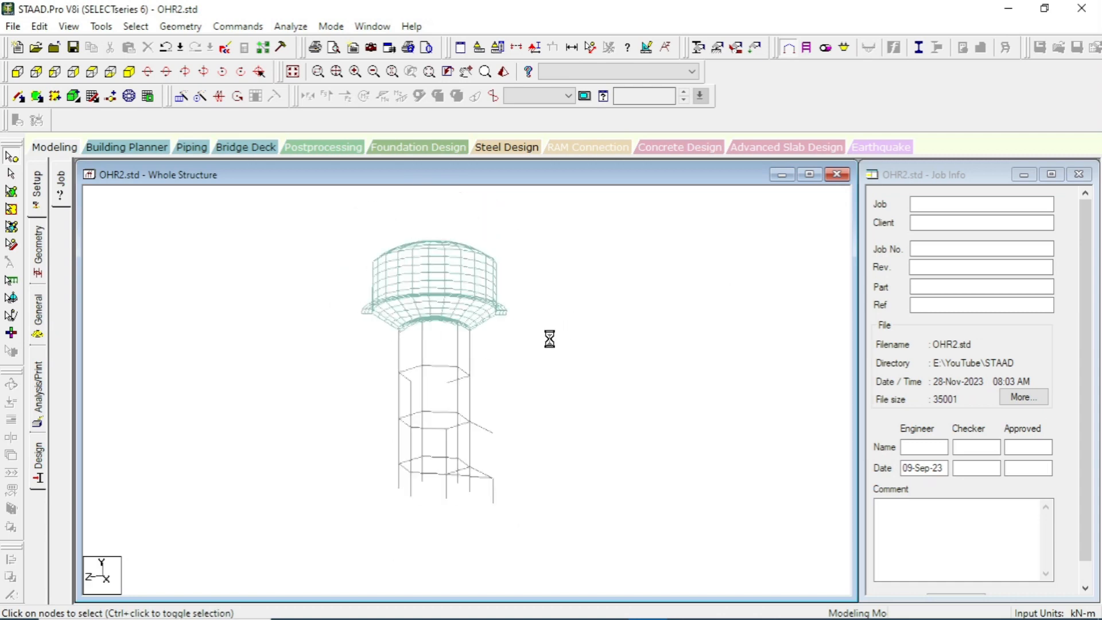
pyautogui.press('Right')
pyautogui.press('Right')
pyautogui.press('Right')
pyautogui.press('Right')
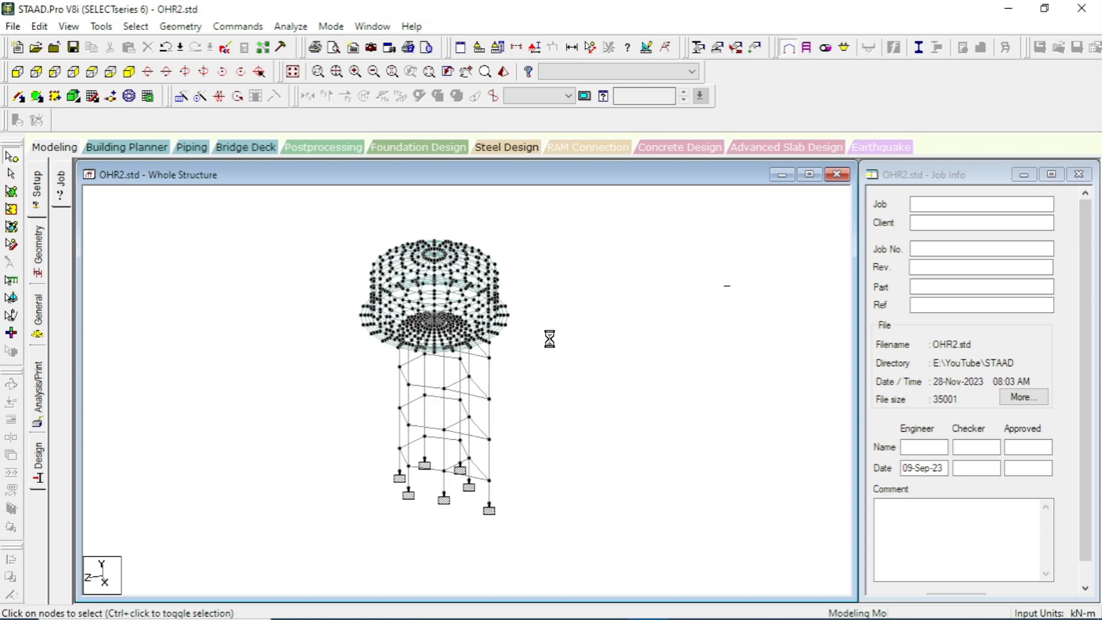
pyautogui.scroll(4, 549, 339)
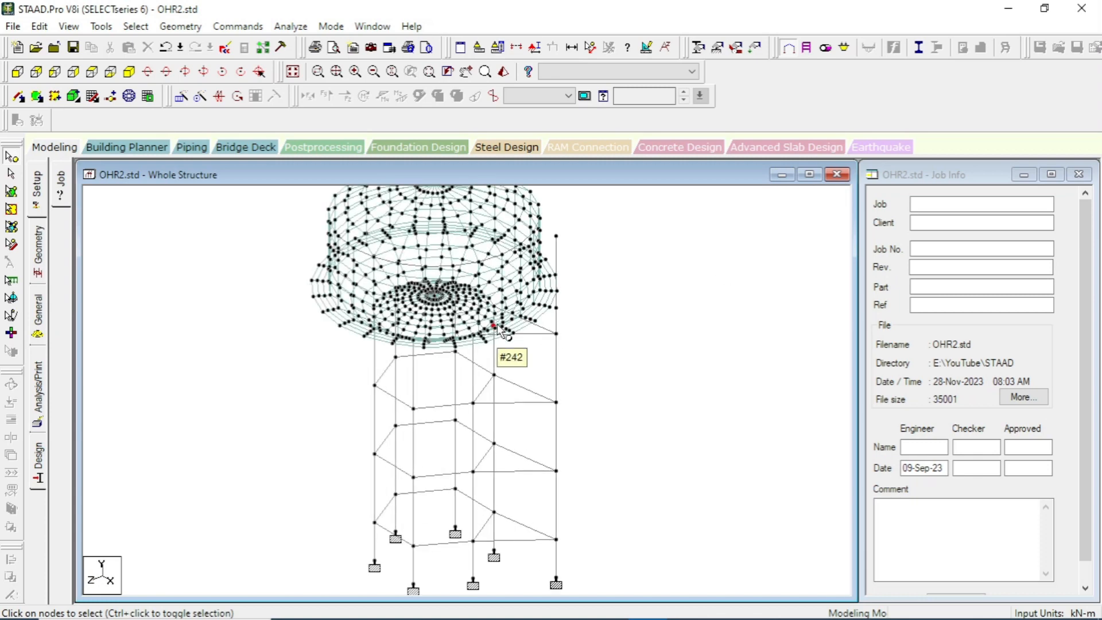
pyautogui.scroll(-1, 504, 333)
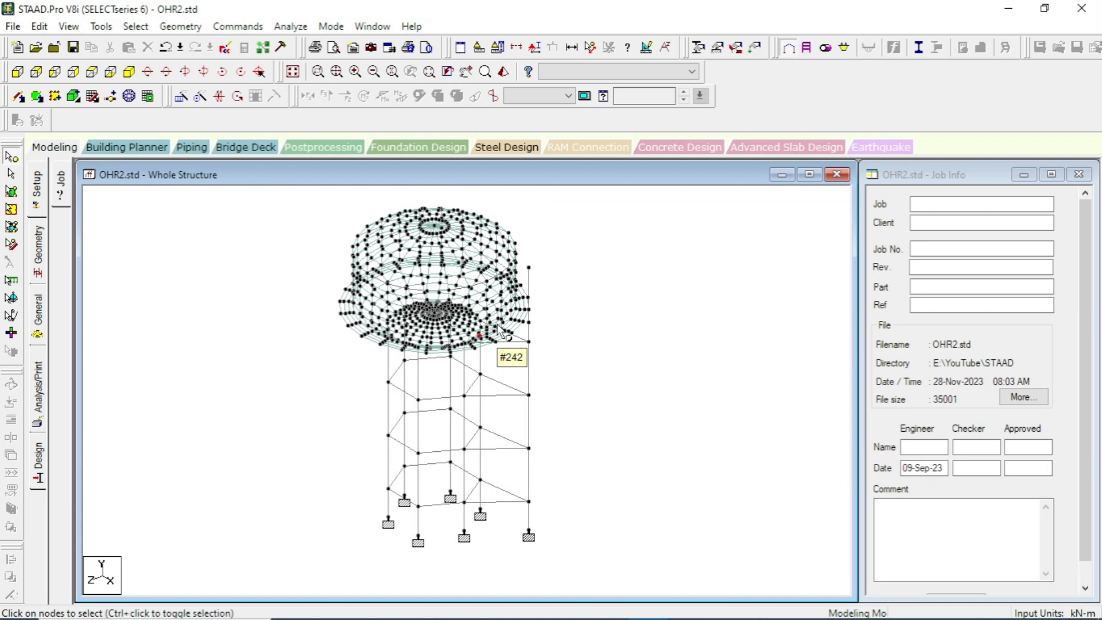